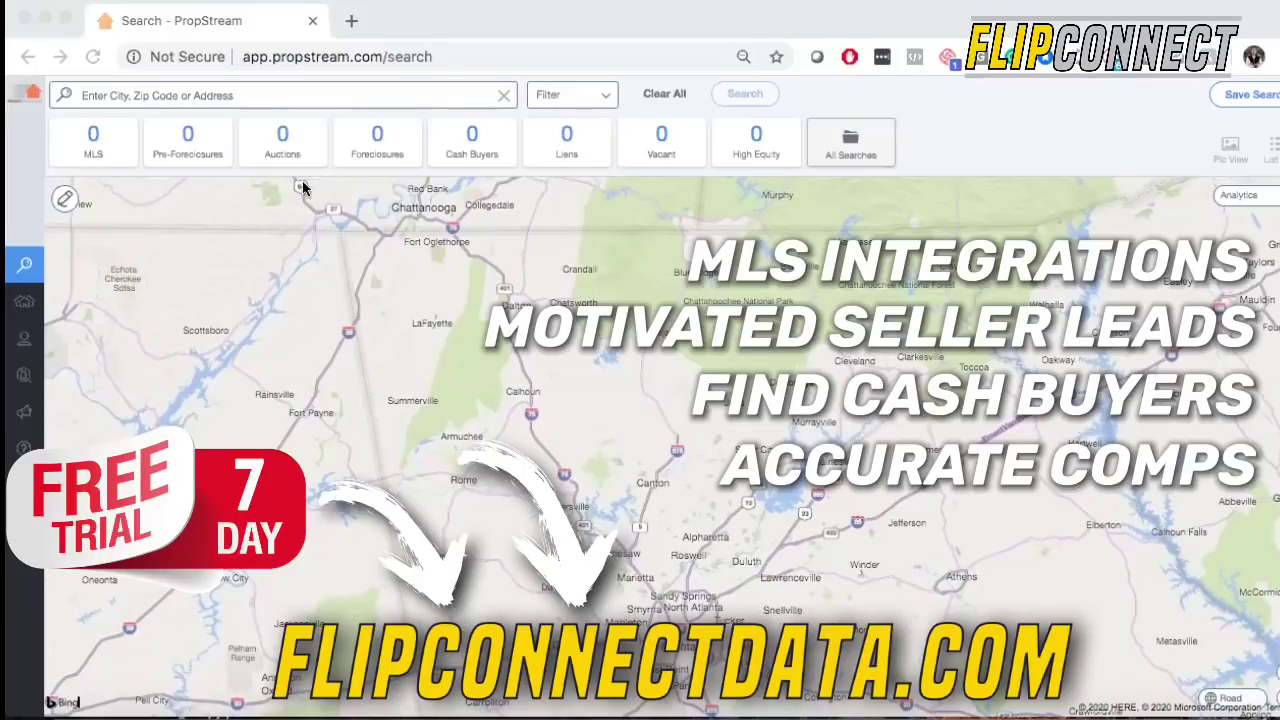
Search for properties in Columbia, SC
{"action": "left_click", "coordinate": [266, 95]}
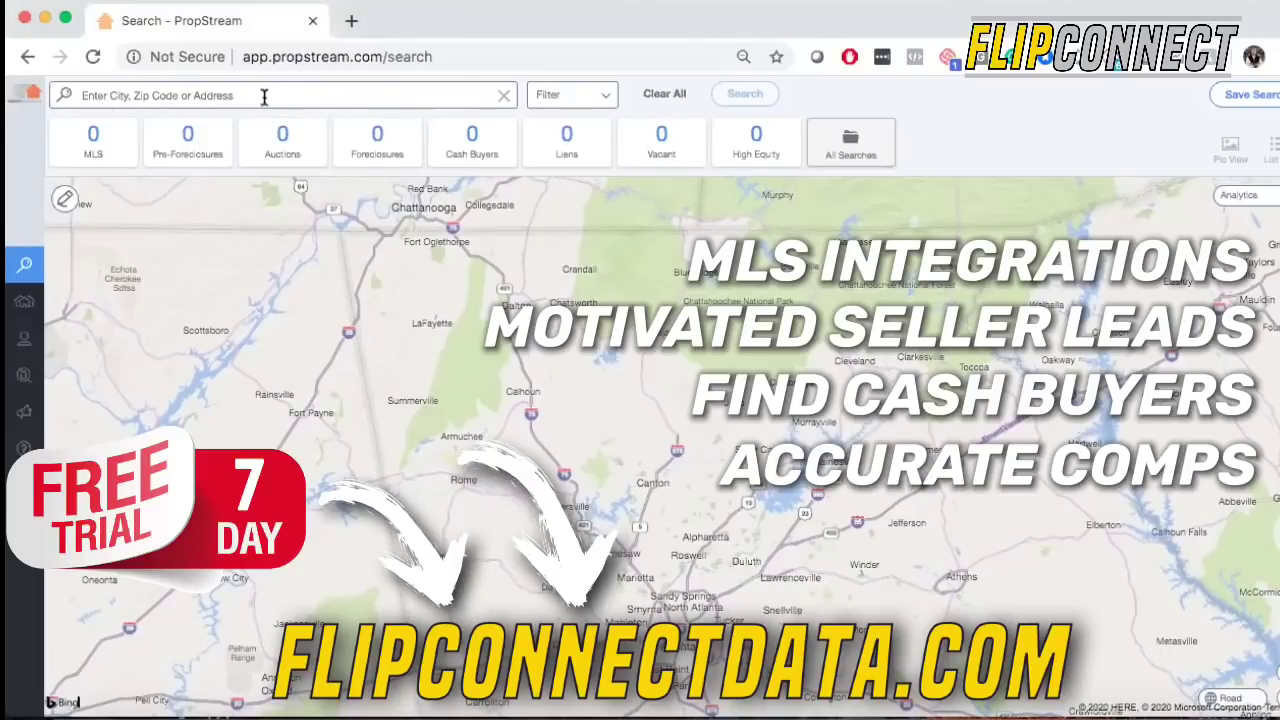
{"action": "left_click", "coordinate": [268, 95]}
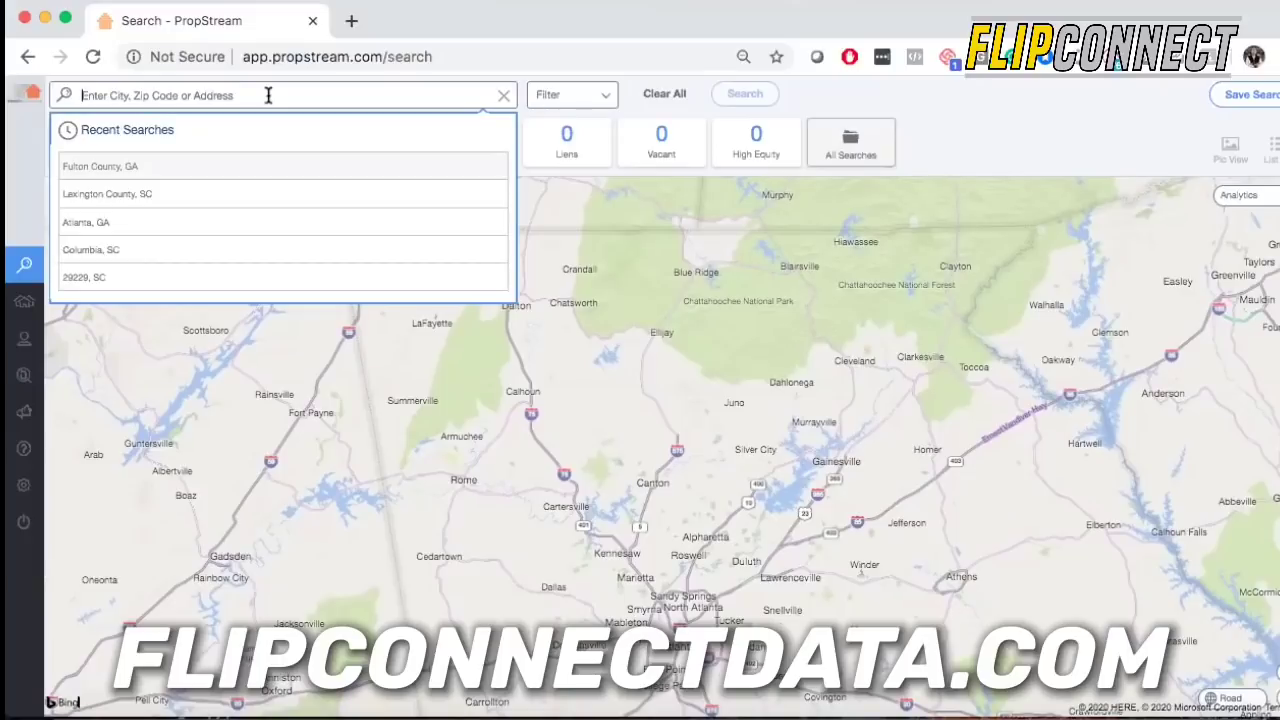
{"action": "type", "text": "co"}
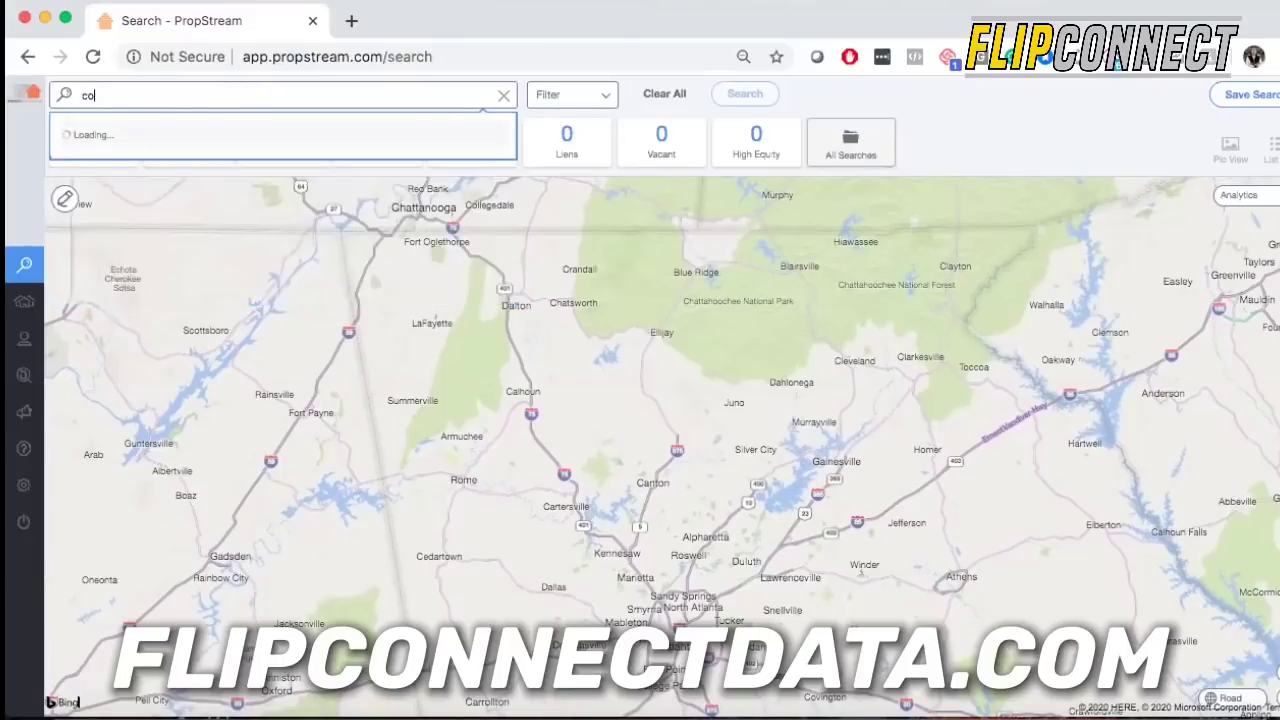
{"action": "type", "text": "lumbia"}
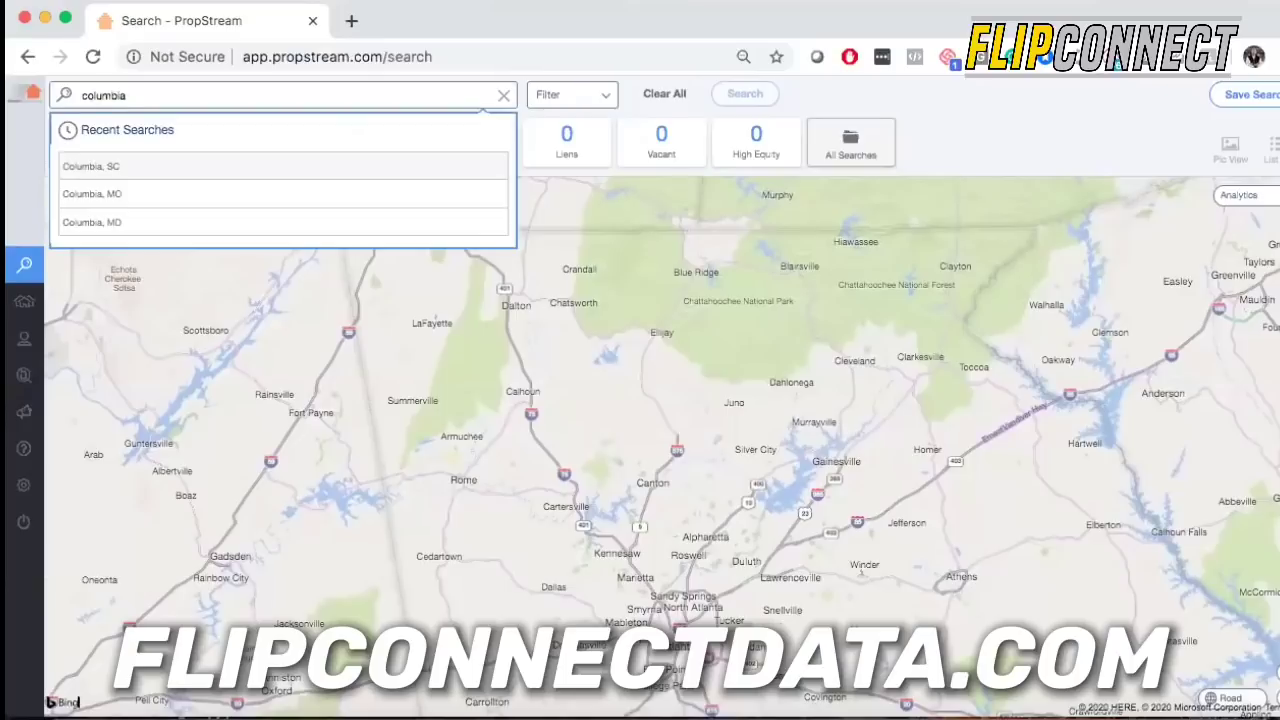
{"action": "left_click", "coordinate": [128, 172]}
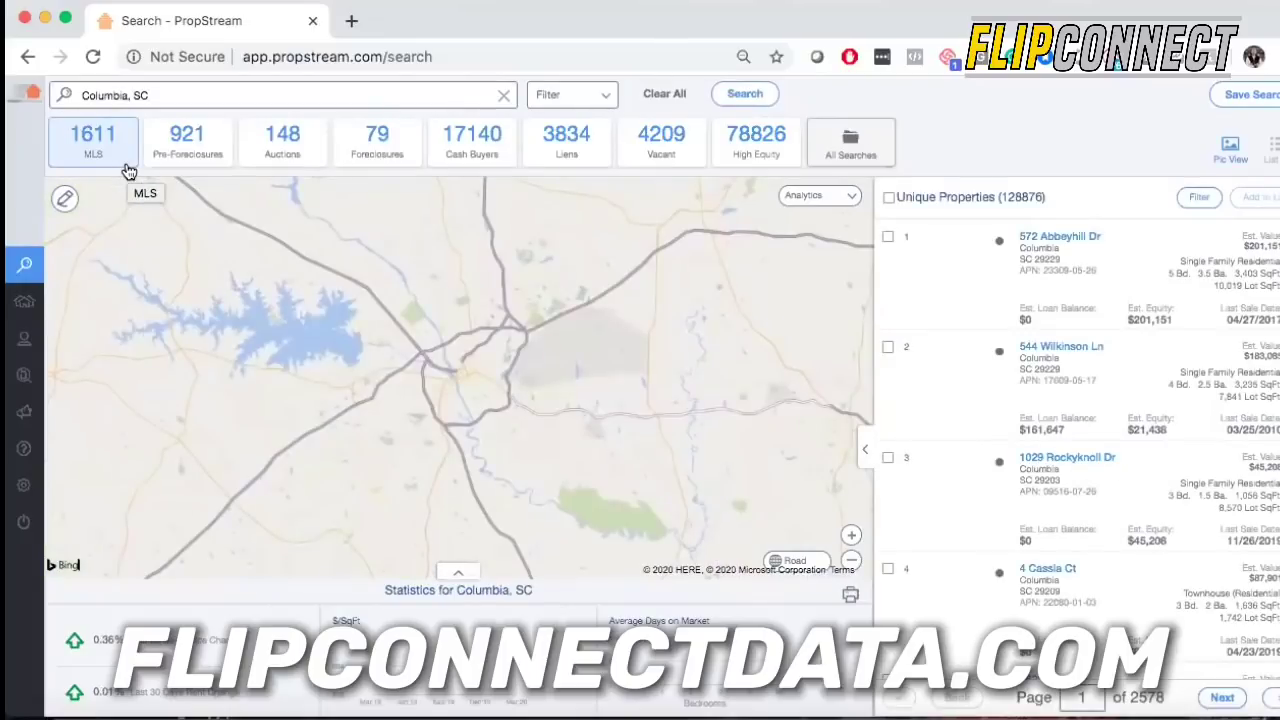
{"action": "left_click", "coordinate": [184, 94]}
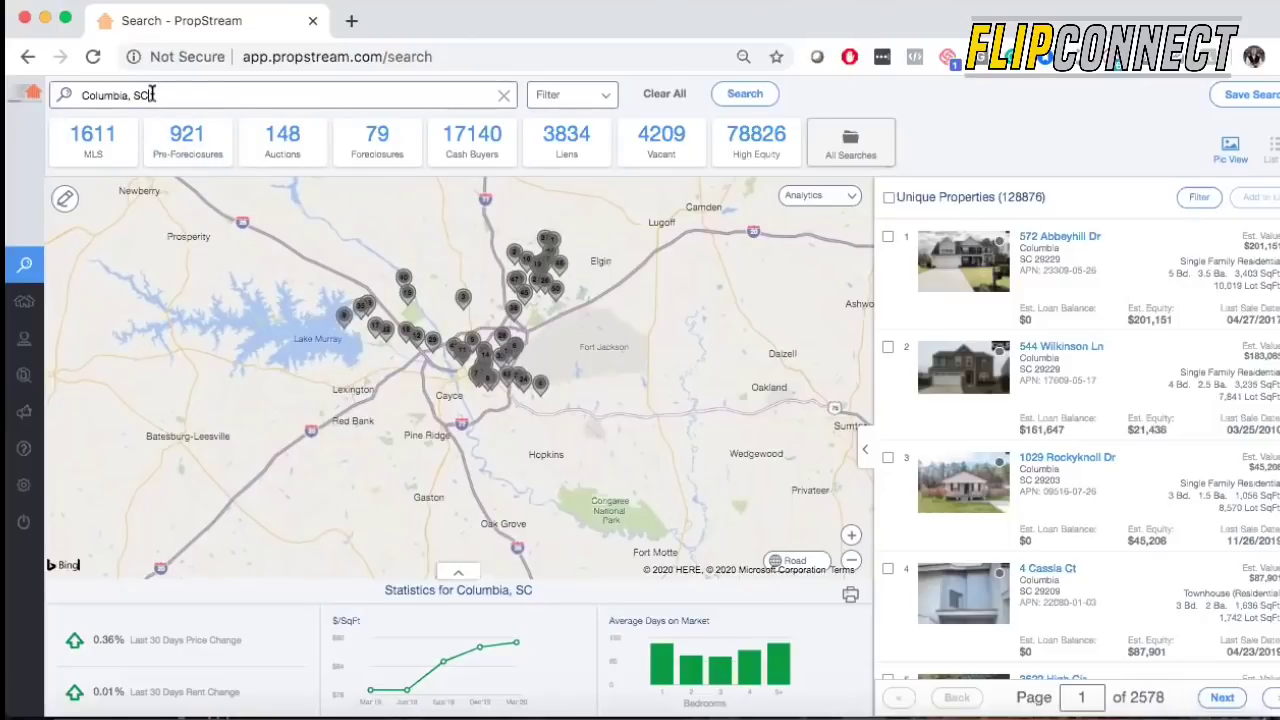
{"action": "left_click_drag", "start_coordinate": [152, 94], "coordinate": [80, 94]}
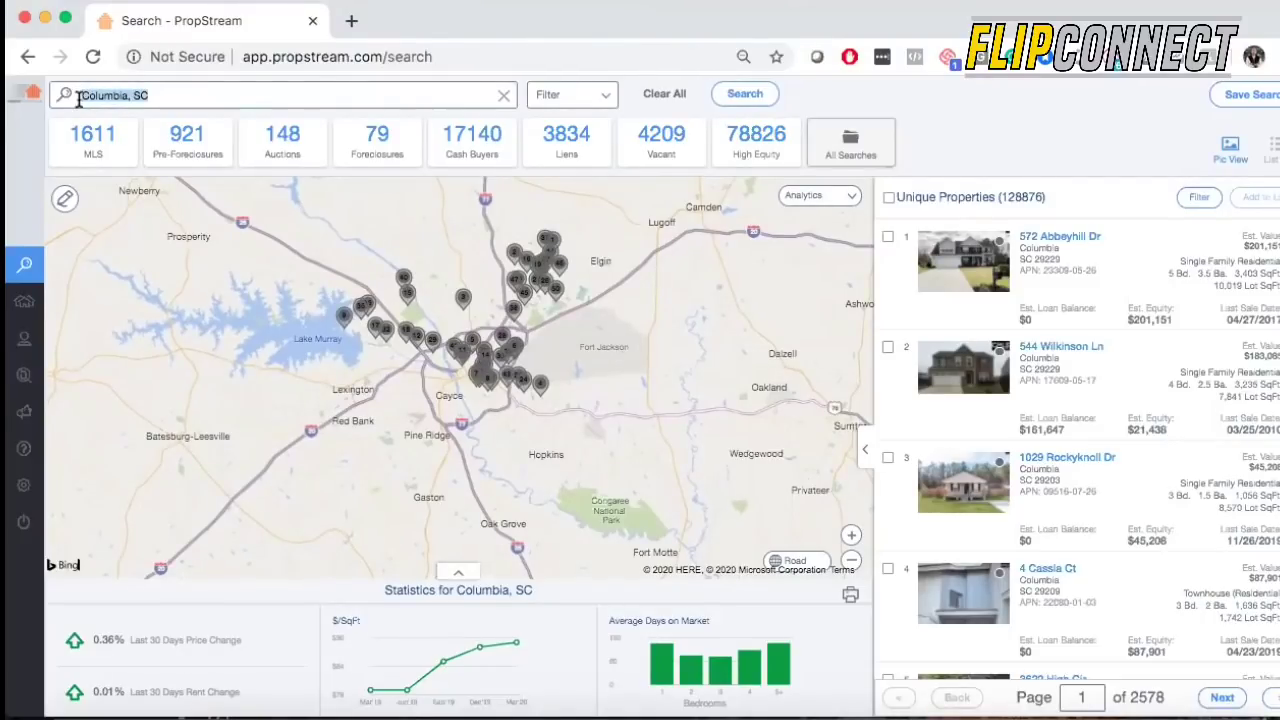
{"action": "type", "text": "richland county, sc"}
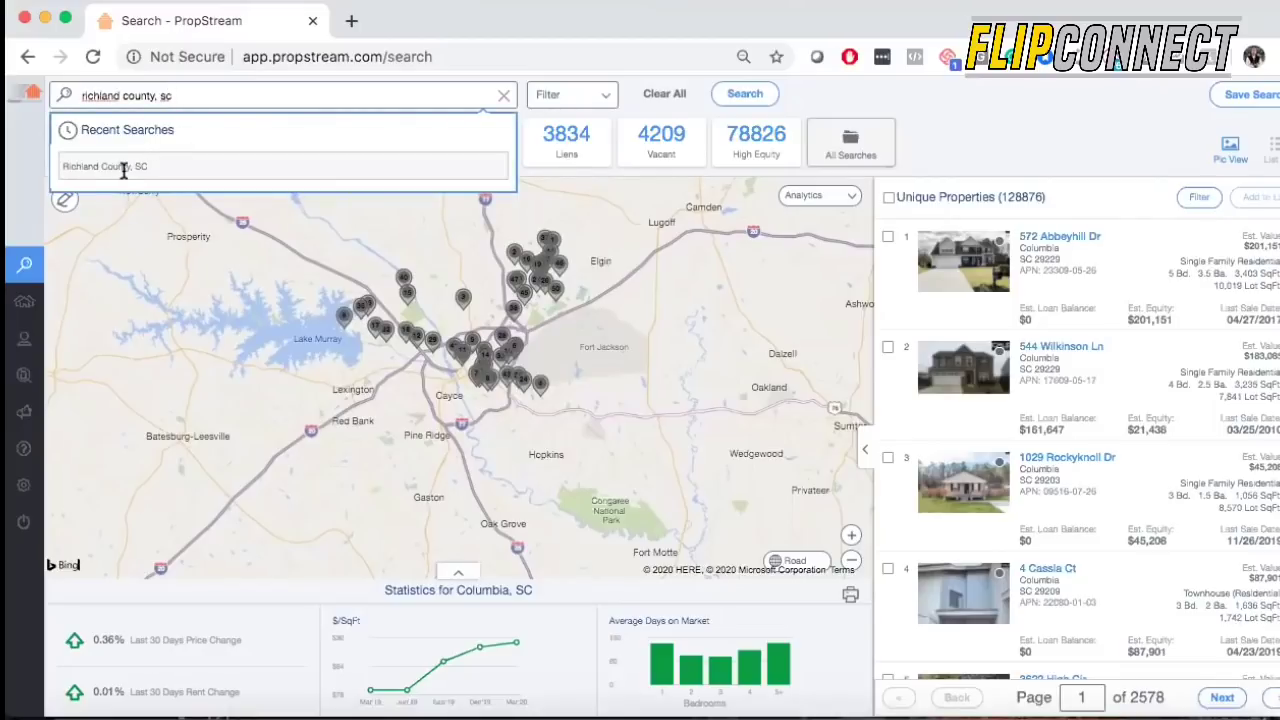
Search for properties in ZIP code 29223, SC and narrow the results to the Pre-Foreclosures quick list
{"action": "left_click_drag", "start_coordinate": [184, 97], "coordinate": [80, 95]}
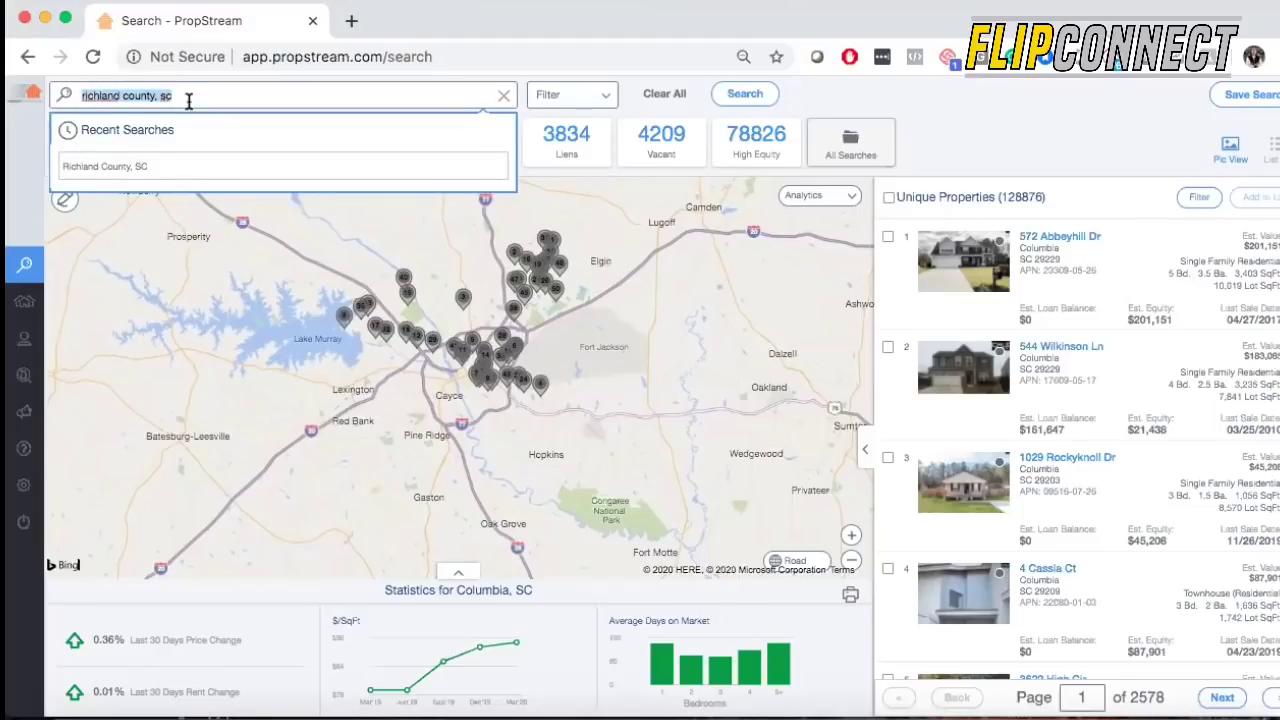
{"action": "type", "text": "29"}
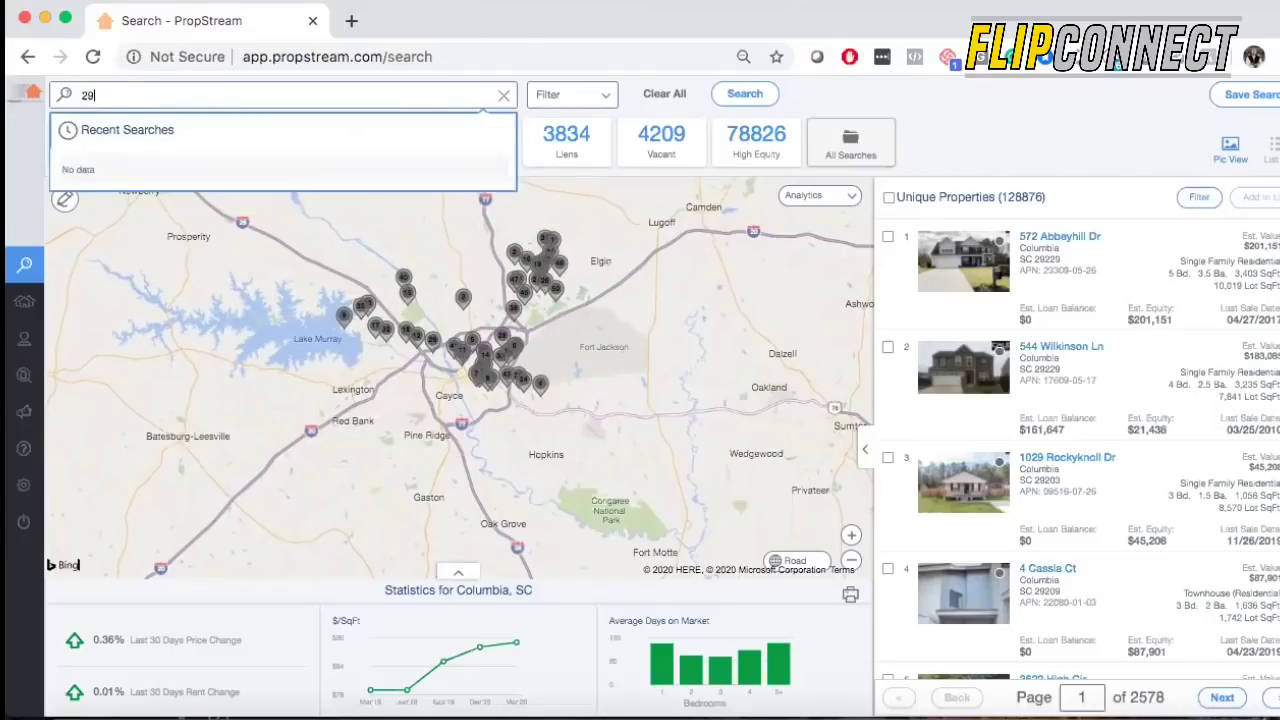
{"action": "type", "text": "223"}
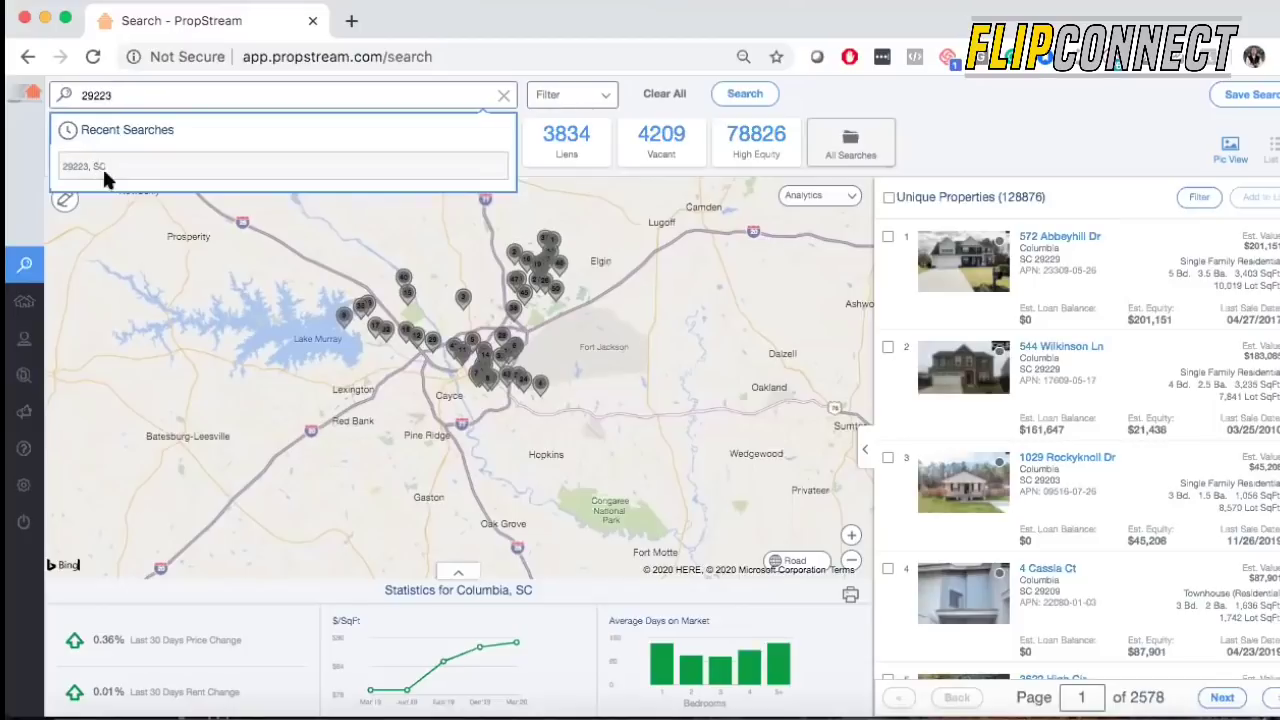
{"action": "left_click", "coordinate": [124, 167]}
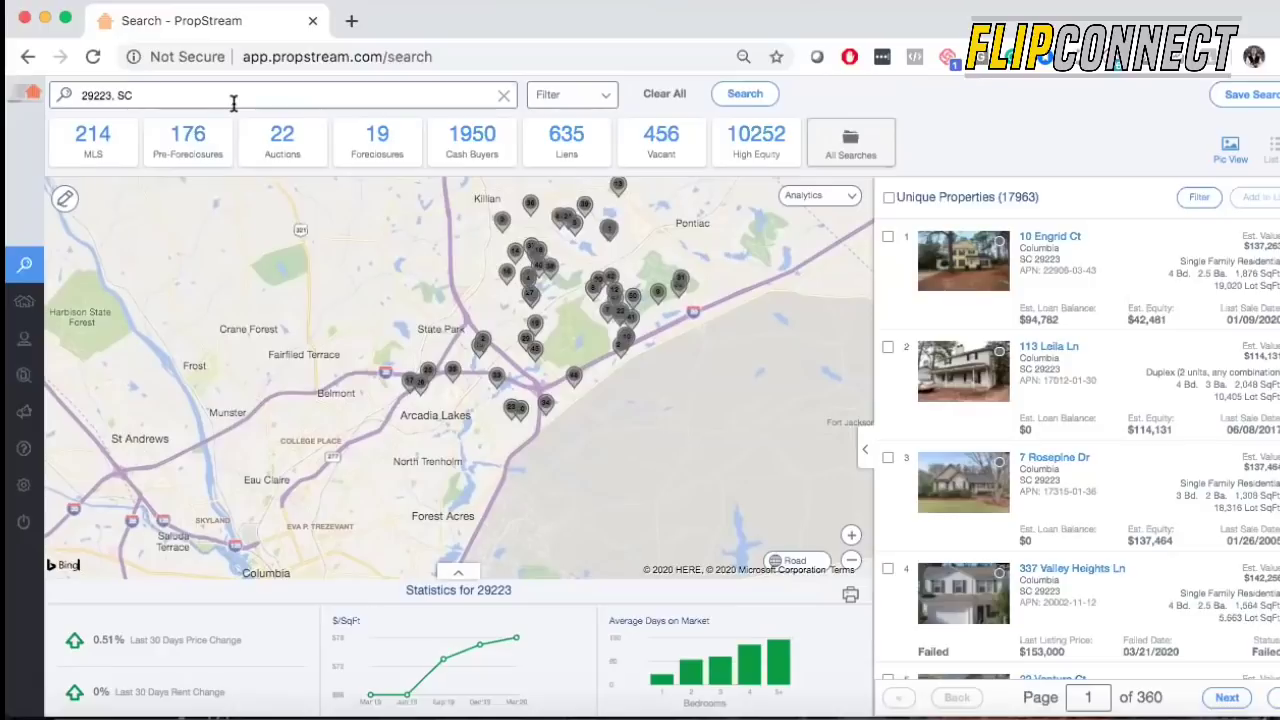
{"action": "left_click", "coordinate": [192, 156]}
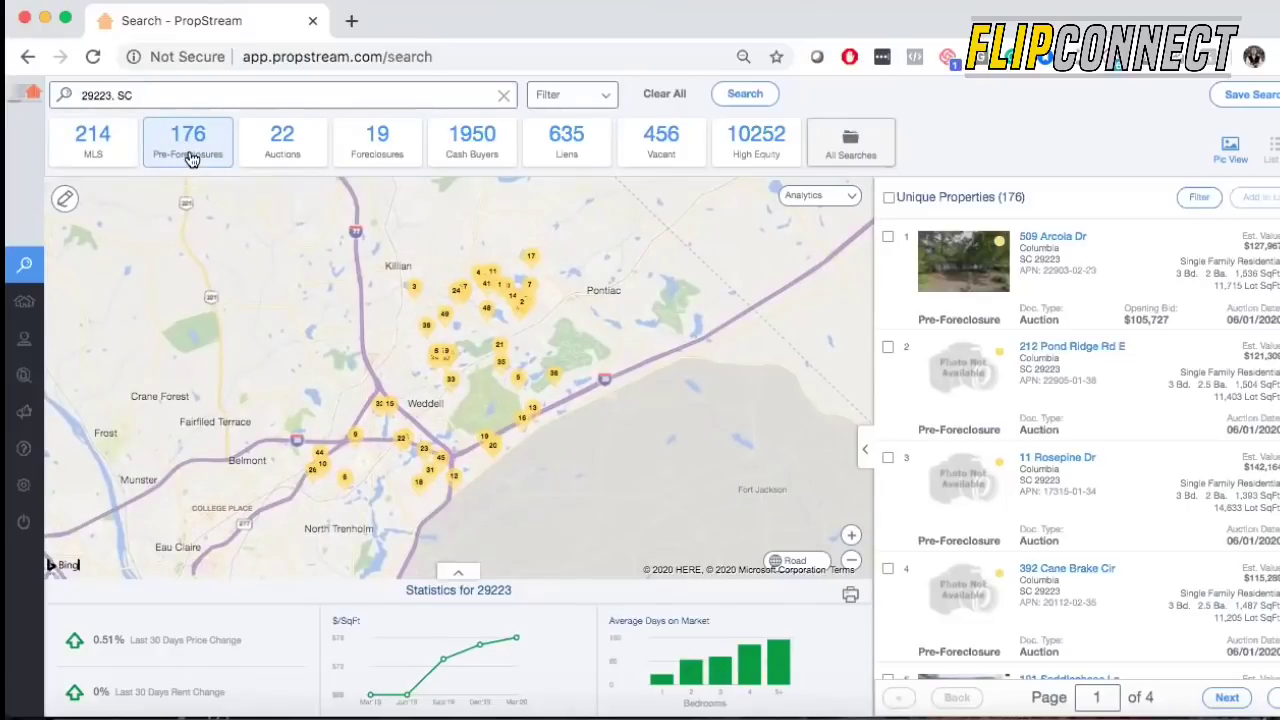
Filter the property characteristics to a minimum of 3 bedrooms, a minimum of 1 bathroom and a year built from 1960
{"action": "left_click", "coordinate": [585, 100]}
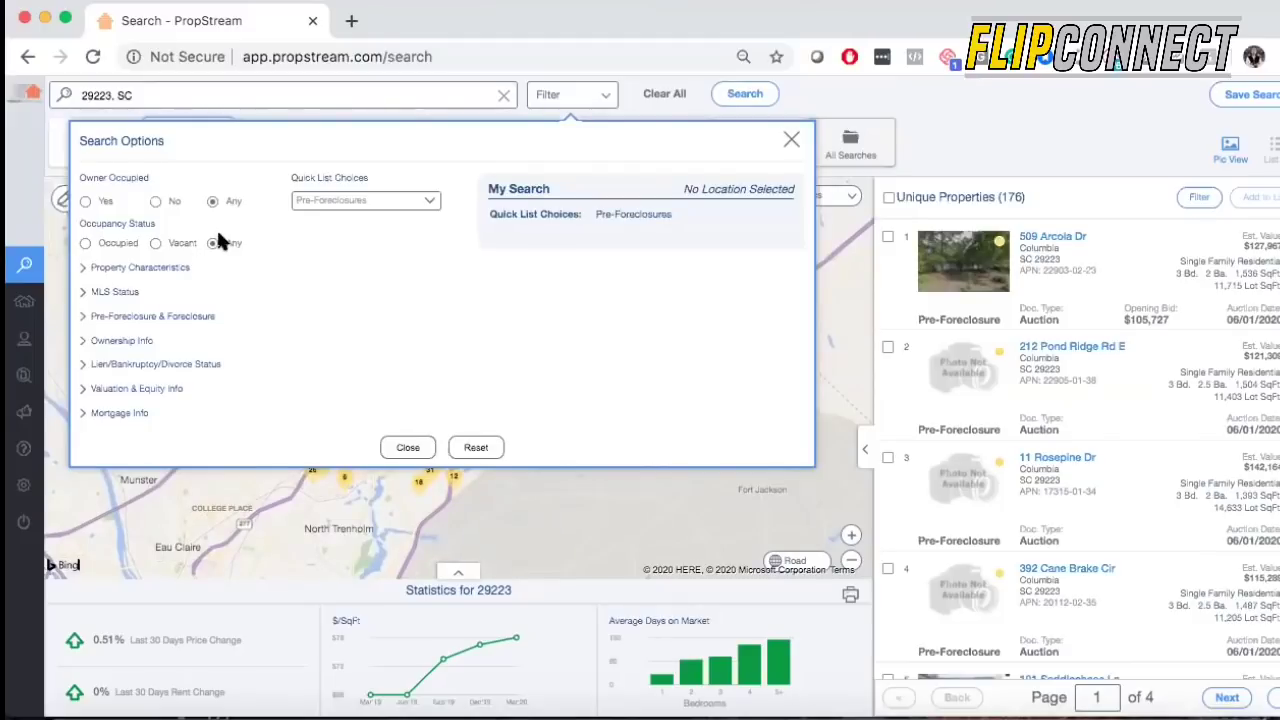
{"action": "left_click", "coordinate": [158, 275]}
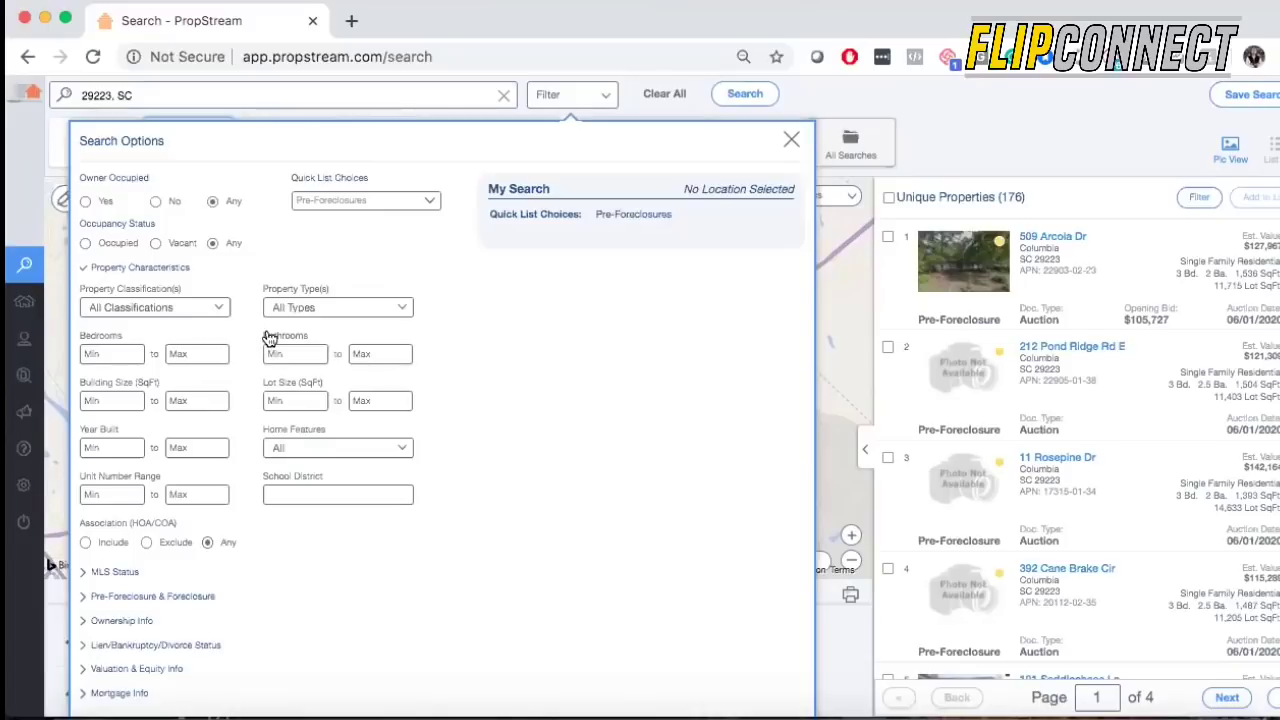
{"action": "left_click", "coordinate": [141, 347]}
{"action": "type", "text": "3"}
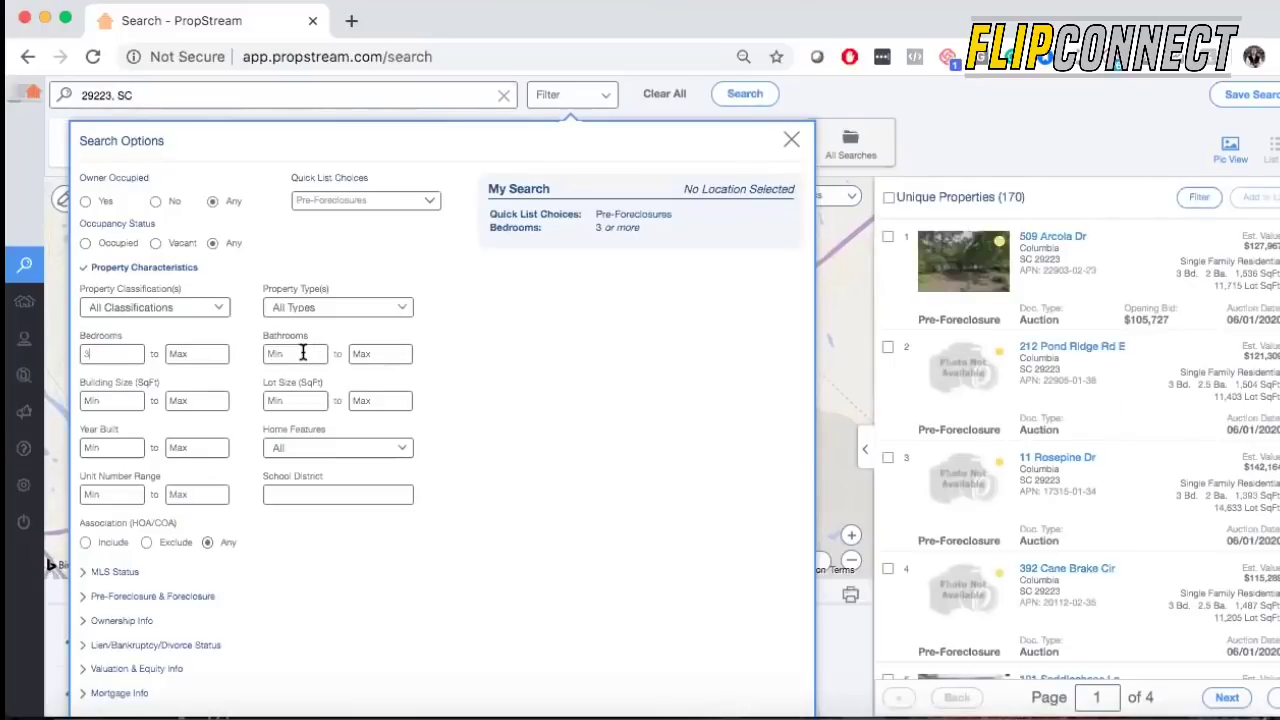
{"action": "left_click", "coordinate": [296, 353]}
{"action": "type", "text": "1"}
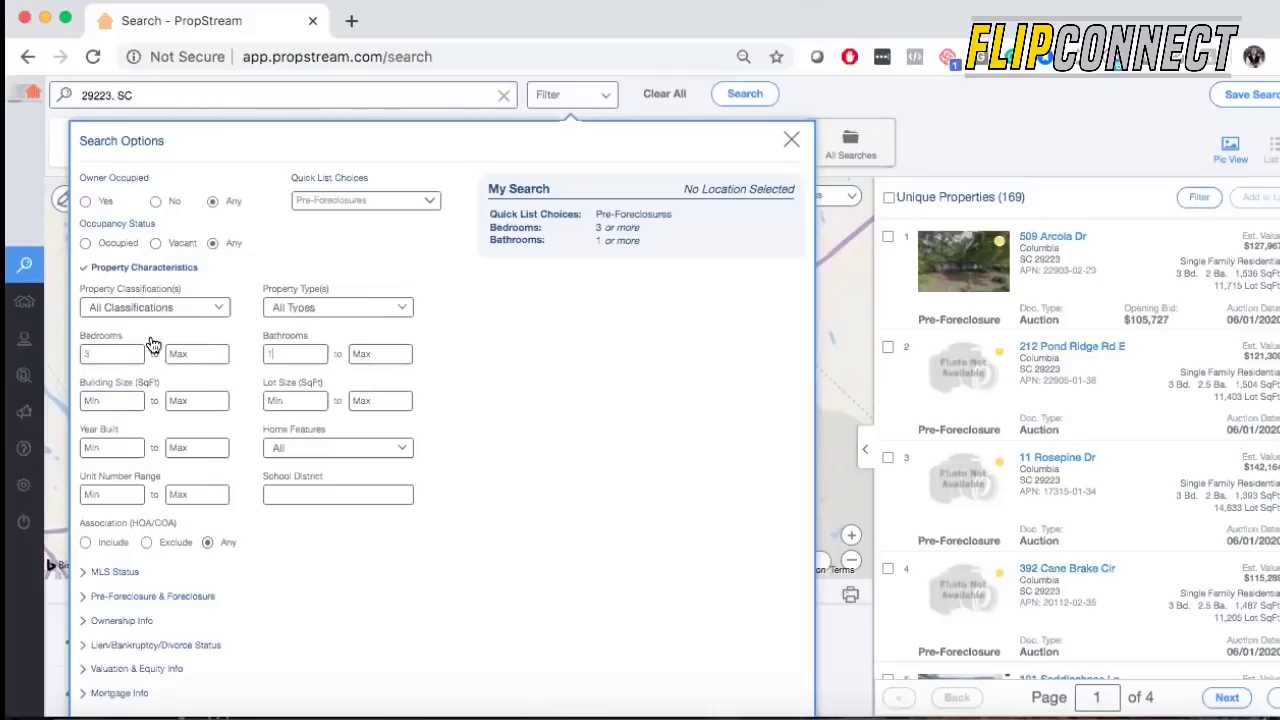
{"action": "left_click", "coordinate": [123, 447]}
{"action": "type", "text": "1960"}
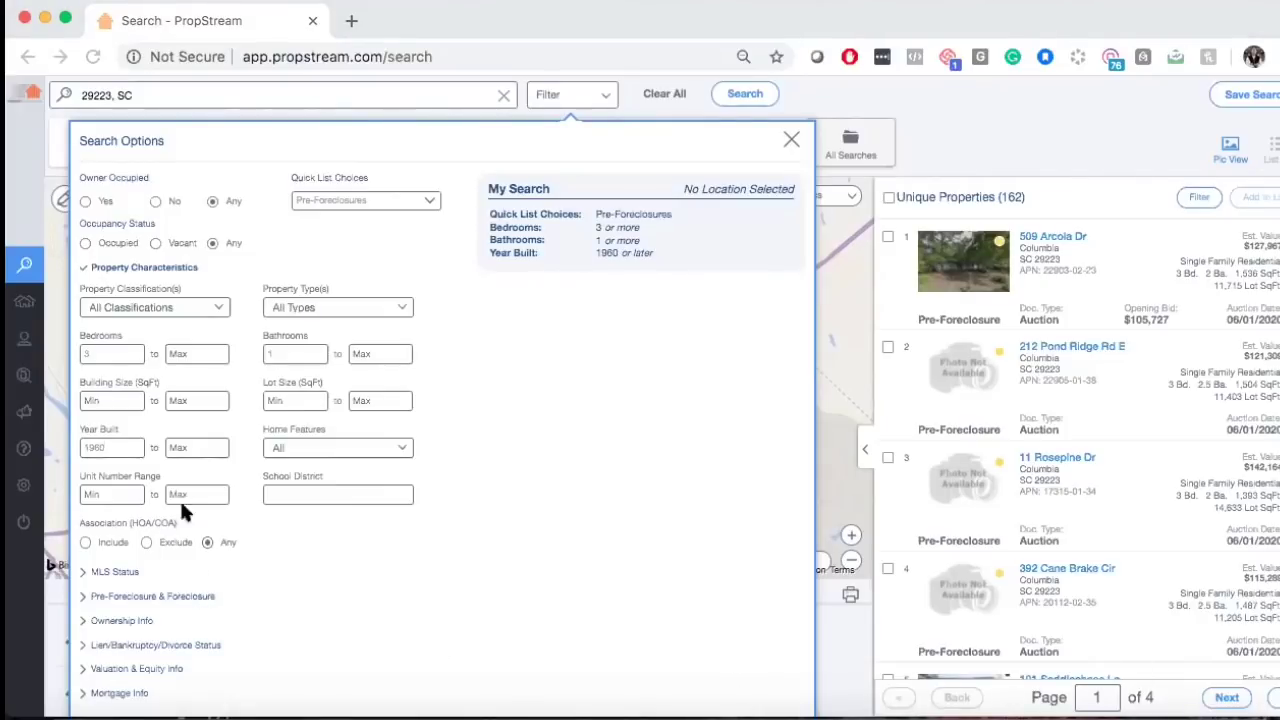
Restrict the property type filter to Single Family
{"action": "left_click", "coordinate": [330, 313]}
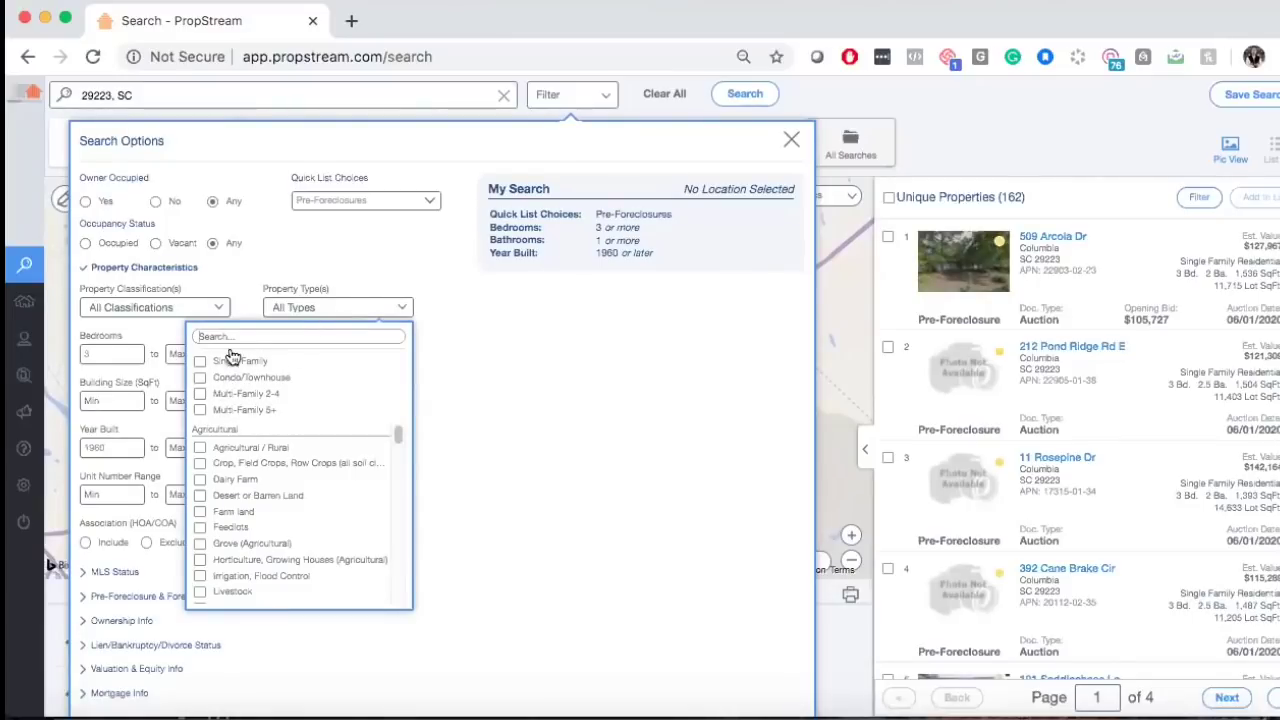
{"action": "left_click", "coordinate": [201, 363]}
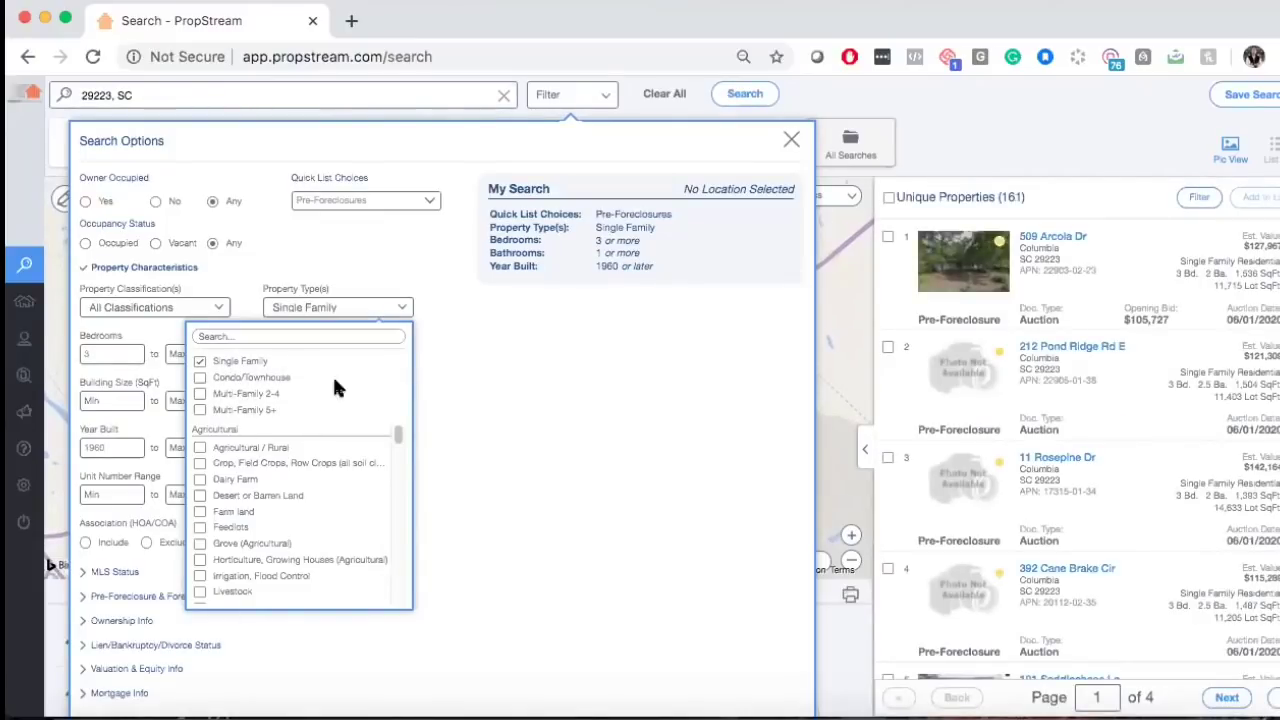
{"action": "left_click", "coordinate": [490, 346]}
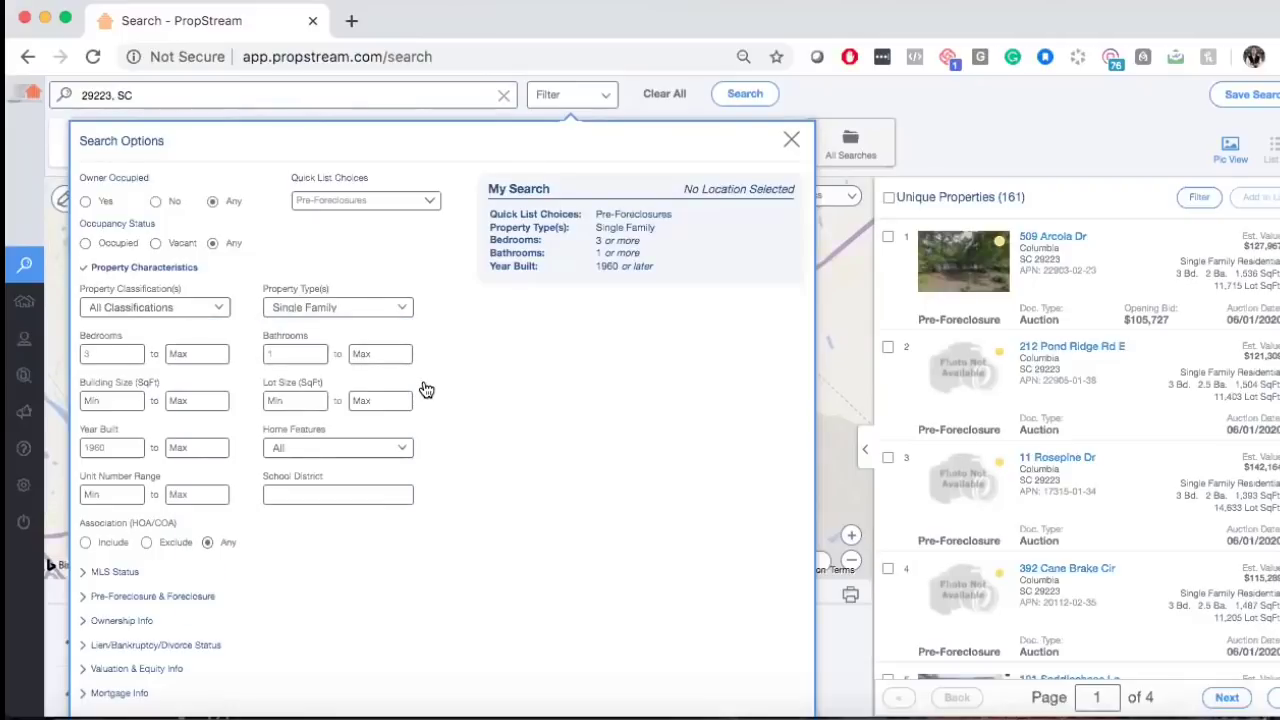
Set the MLS On Market filter to No and the foreclosure status to Notice of Default / Lis Pendens
{"action": "left_click", "coordinate": [122, 574]}
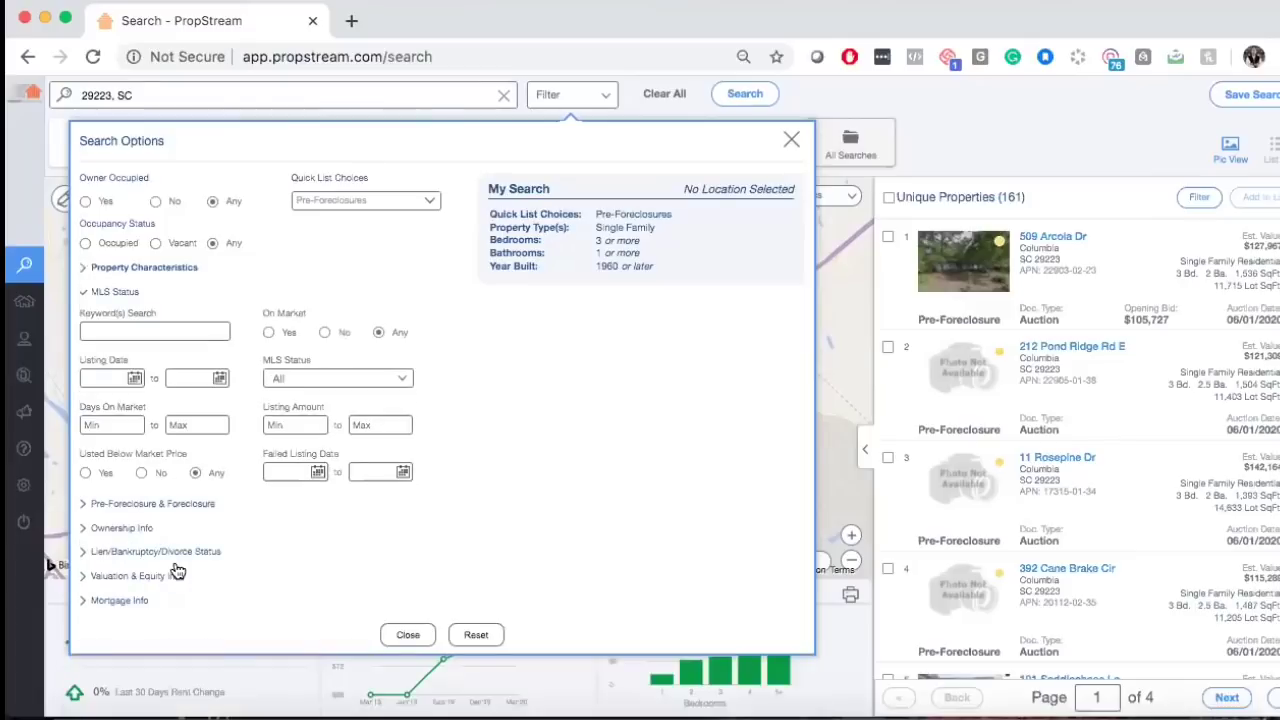
{"action": "left_click", "coordinate": [325, 333]}
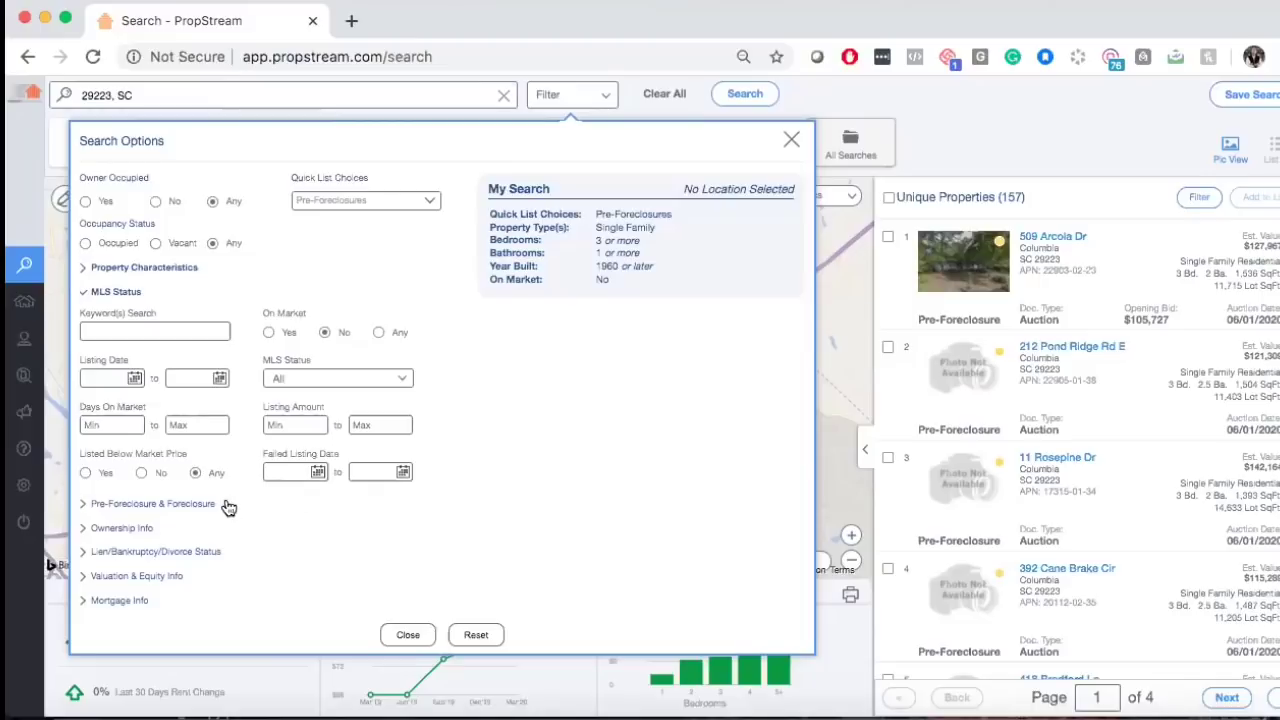
{"action": "left_click", "coordinate": [137, 509]}
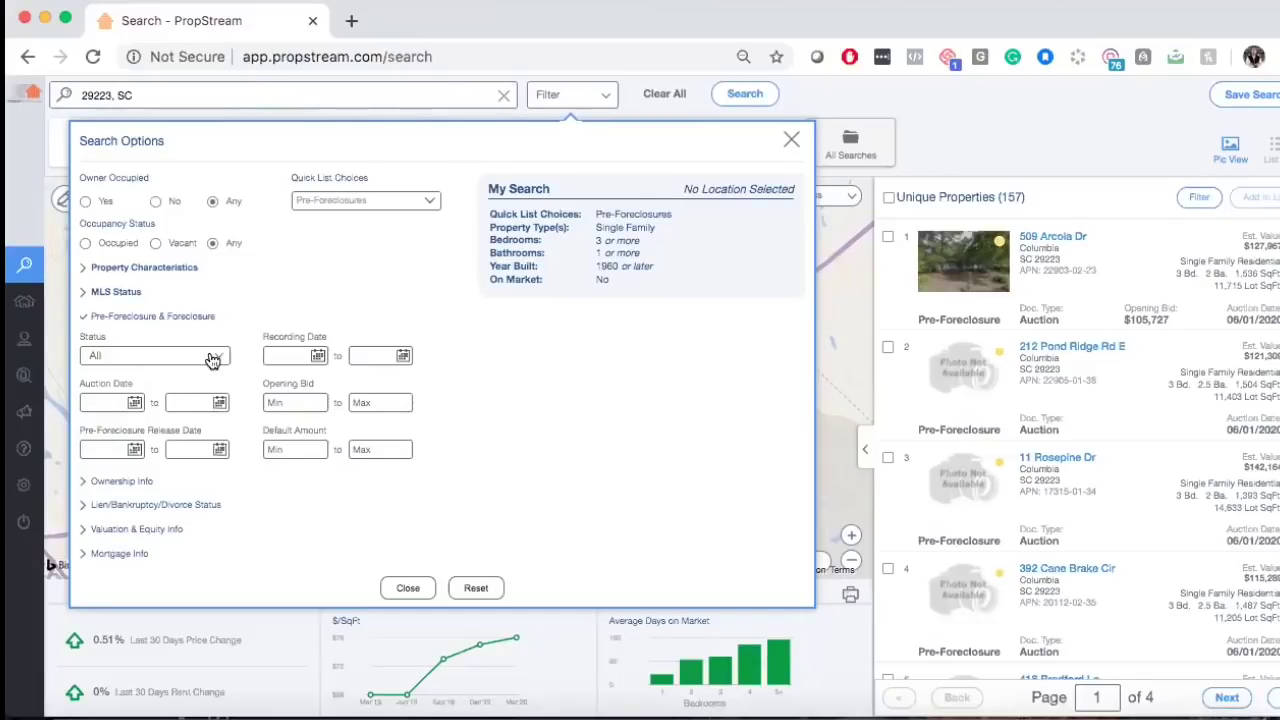
{"action": "left_click", "coordinate": [147, 358]}
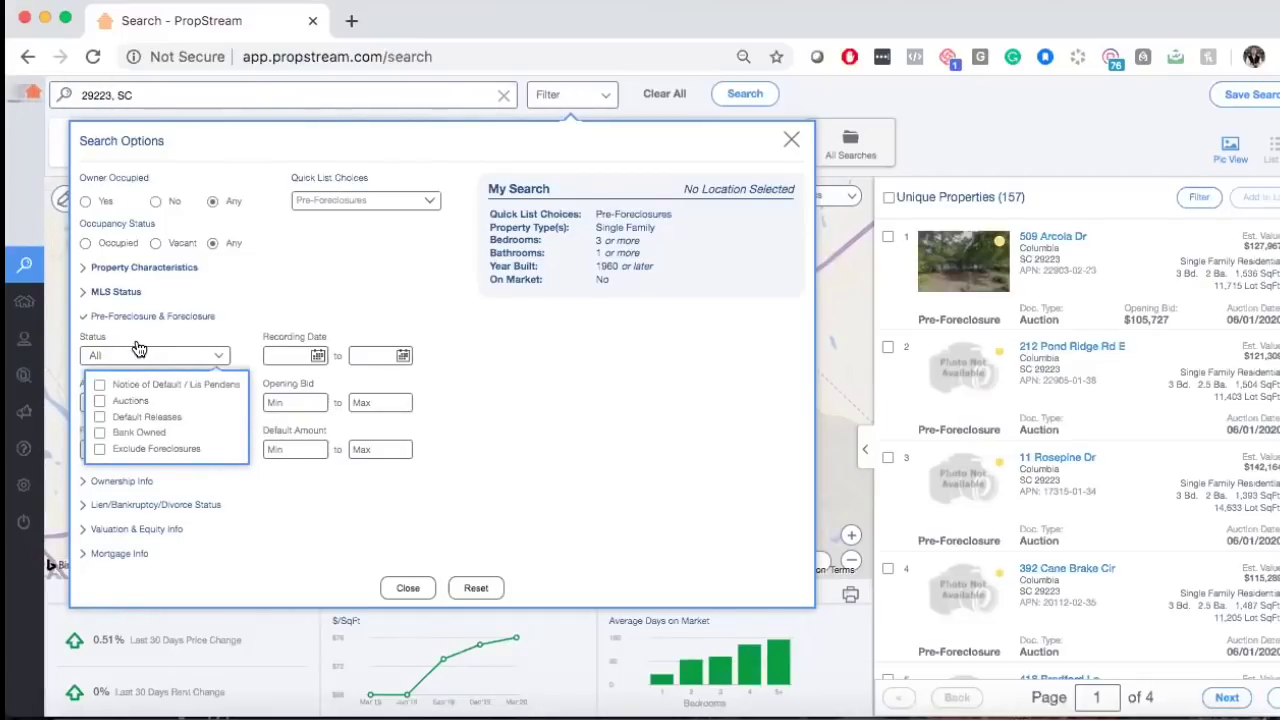
{"action": "left_click", "coordinate": [98, 384]}
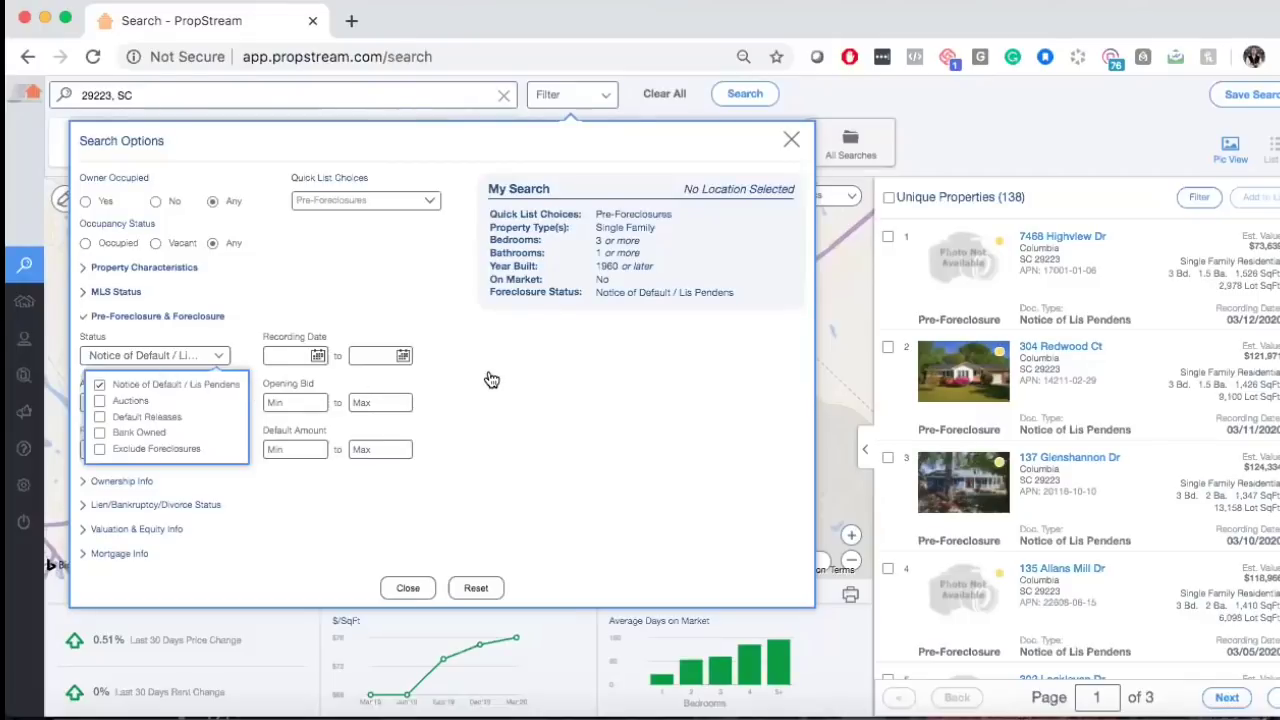
{"action": "left_click", "coordinate": [217, 355]}
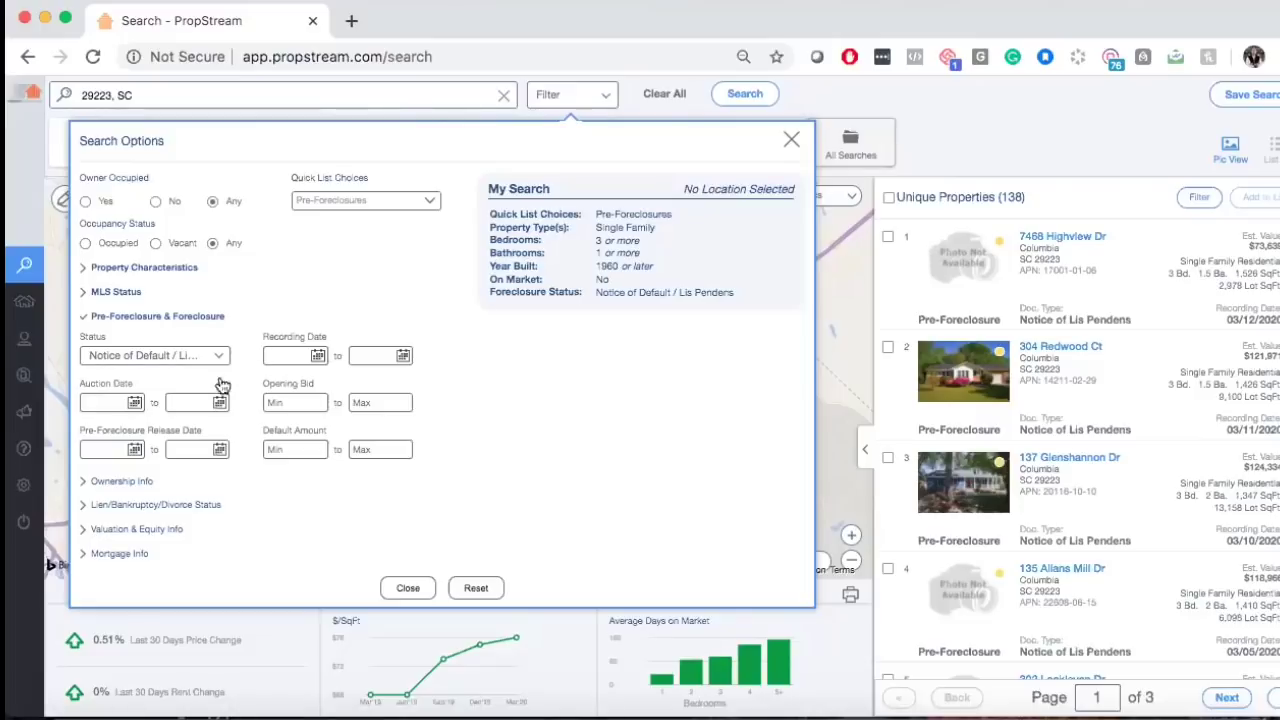
Limit the ownership filters to the Individual owner type with a minimum of 5 years of ownership
{"action": "left_click", "coordinate": [124, 484]}
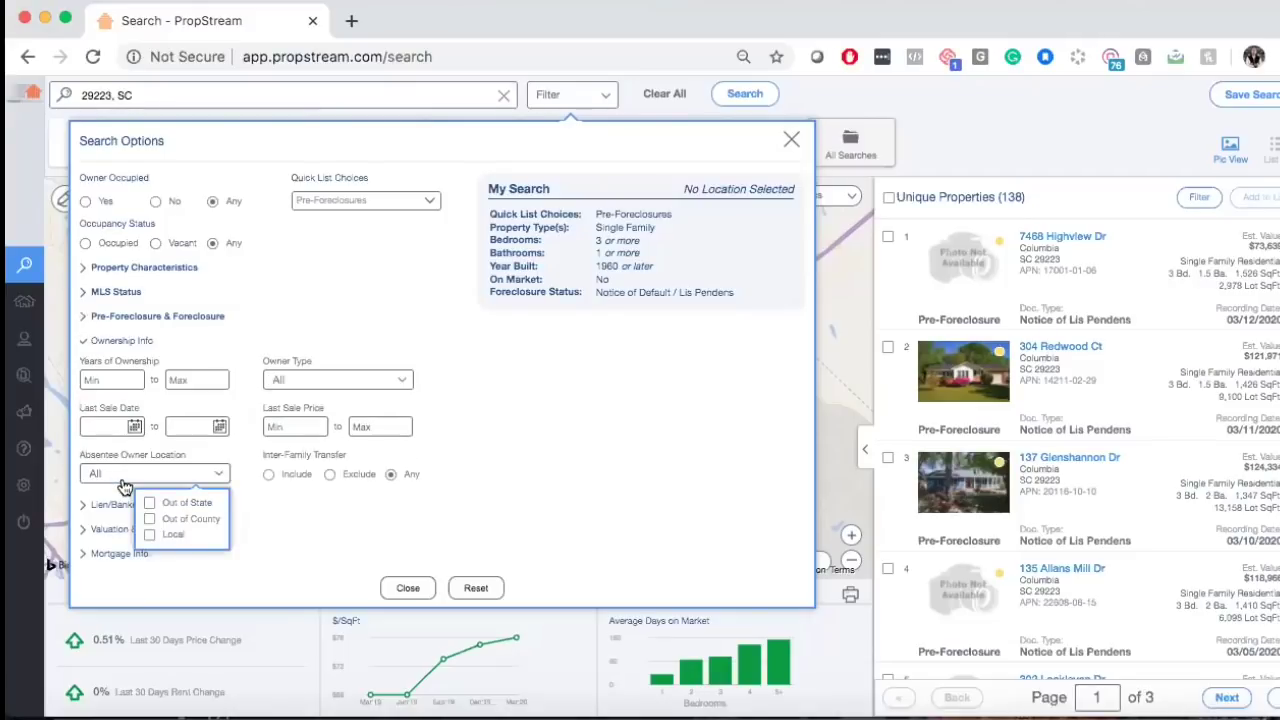
{"action": "left_click", "coordinate": [366, 380]}
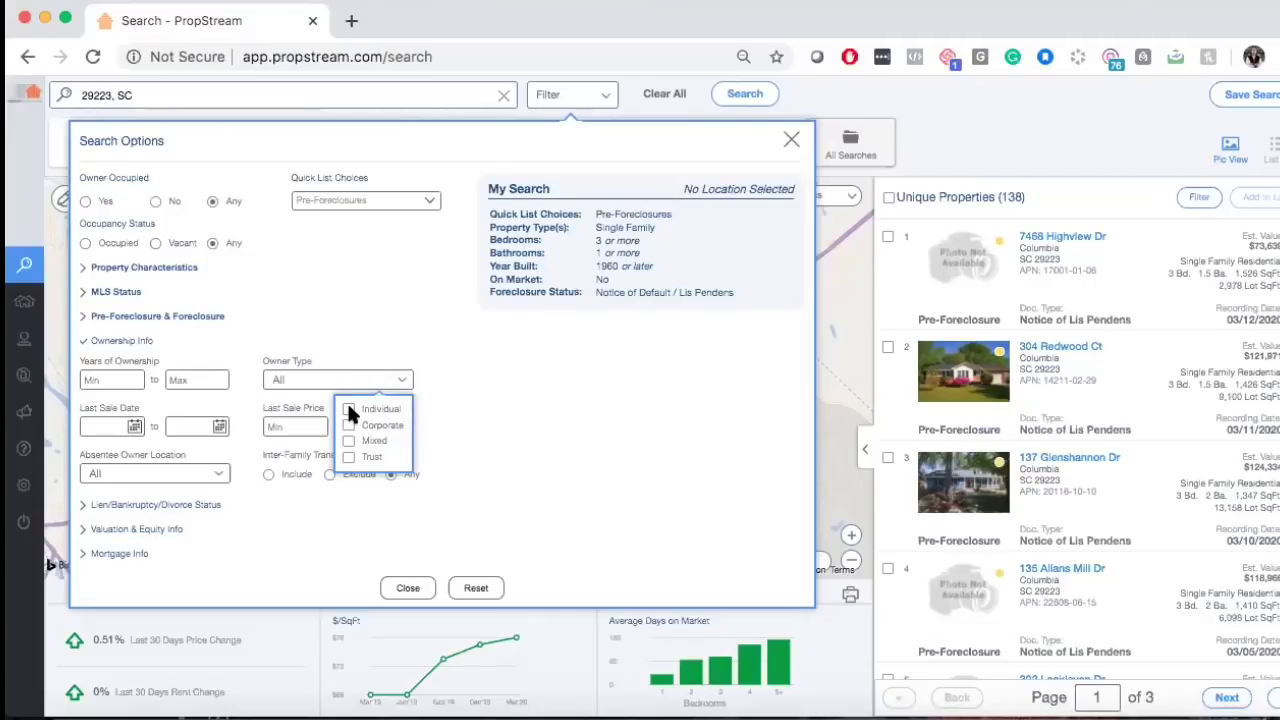
{"action": "left_click", "coordinate": [349, 410]}
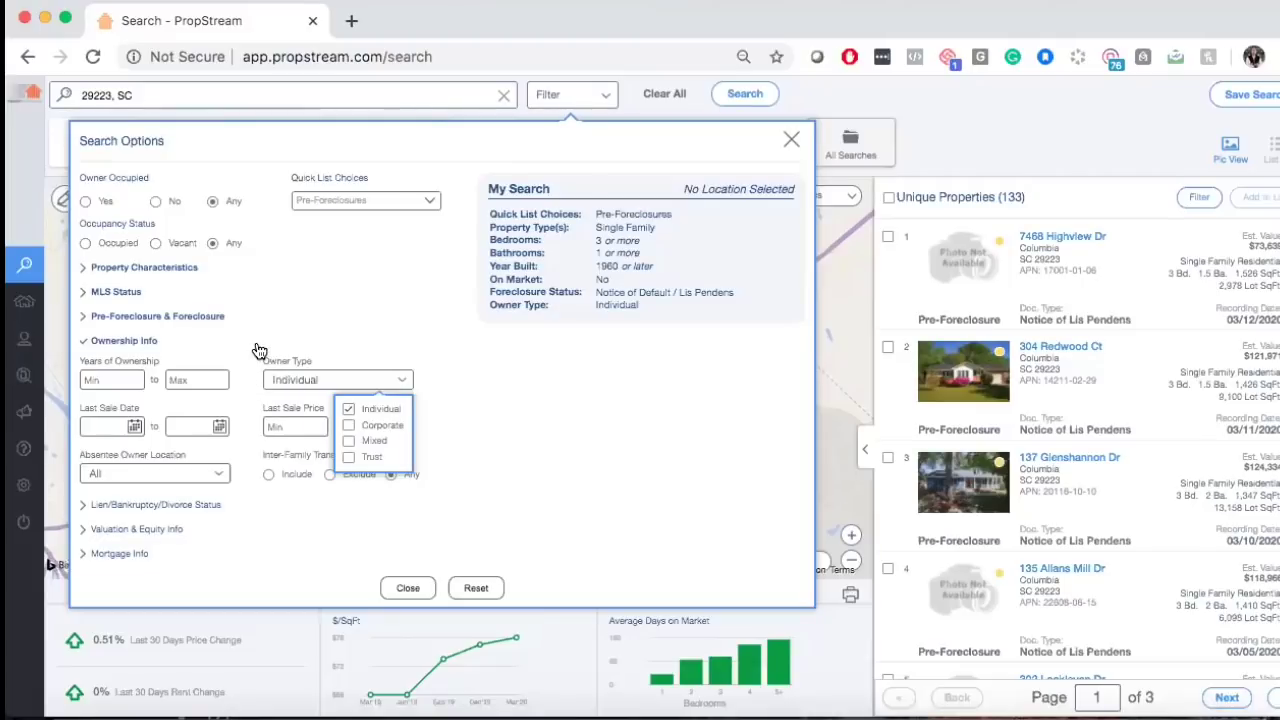
{"action": "left_click", "coordinate": [194, 378]}
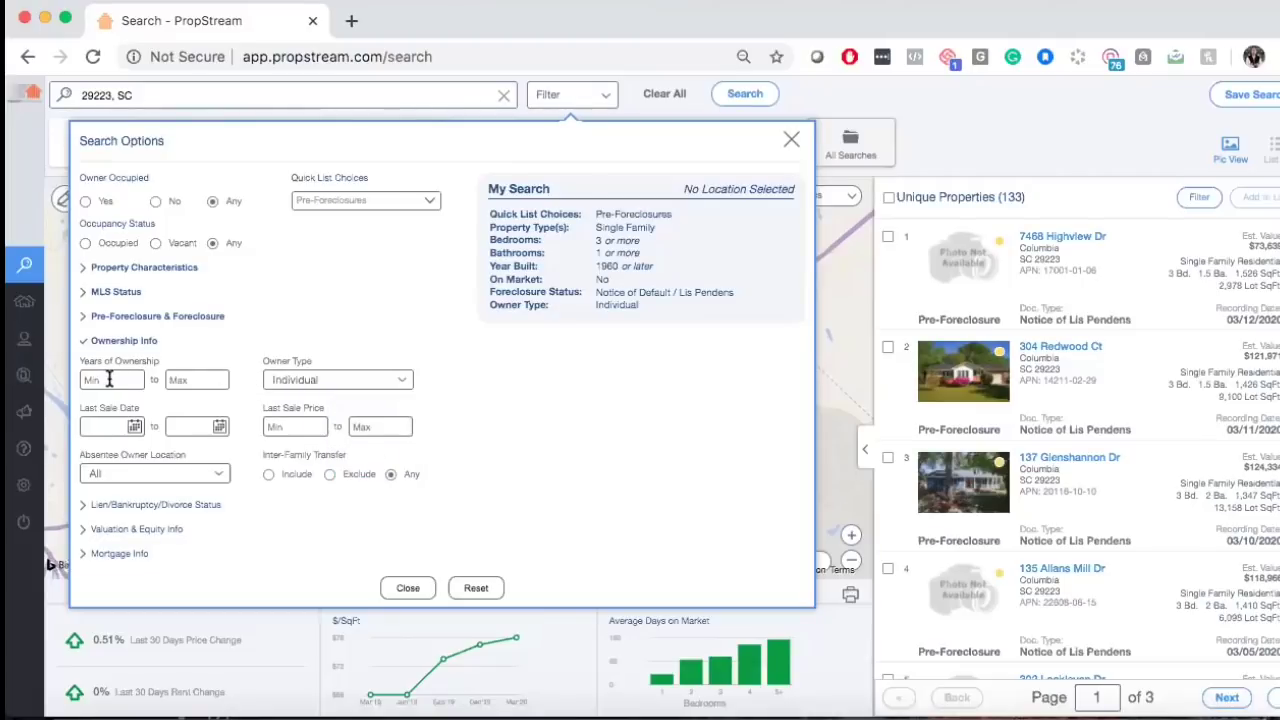
{"action": "left_click", "coordinate": [111, 374]}
{"action": "type", "text": "5"}
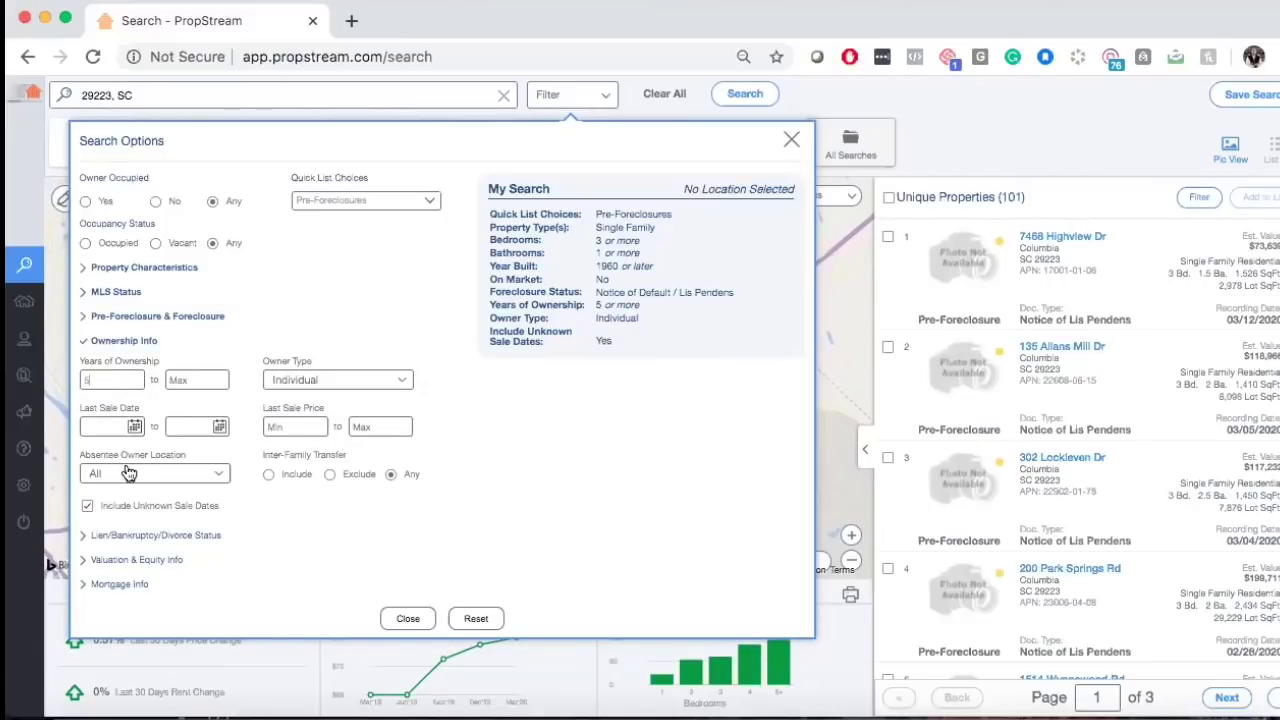
Filter the specific lien type to Tax Lien in the lien, bankruptcy and divorce criteria
{"action": "left_click", "coordinate": [175, 538]}
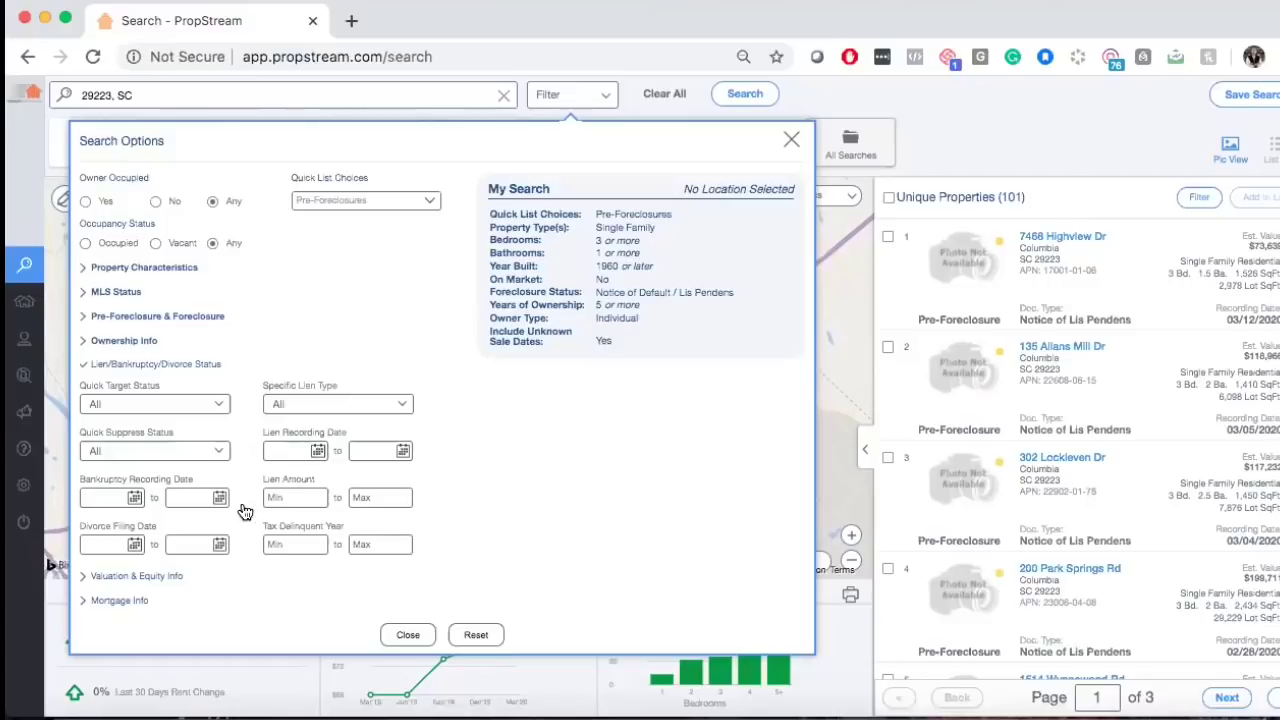
{"action": "left_click", "coordinate": [294, 415]}
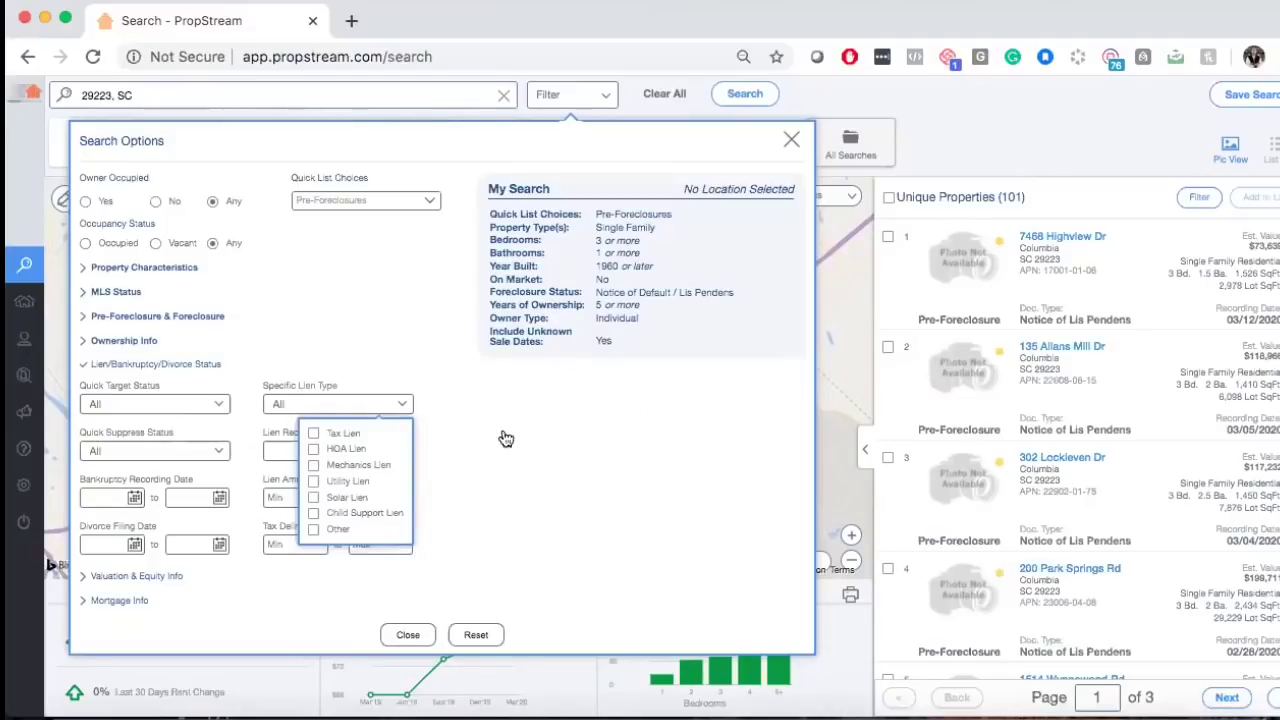
{"action": "left_click", "coordinate": [311, 431]}
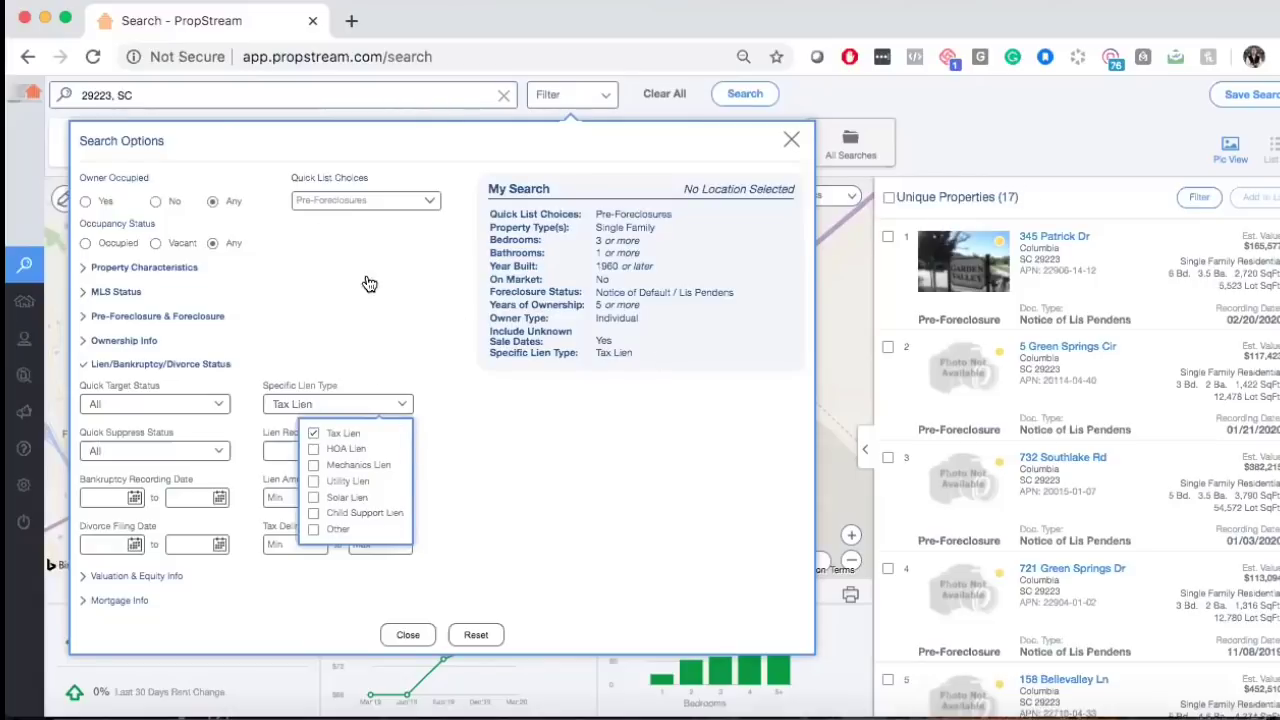
Clear the Tax Lien choice from the specific lien type filter and set the minimum estimated equity to 50%
{"action": "left_click", "coordinate": [313, 434]}
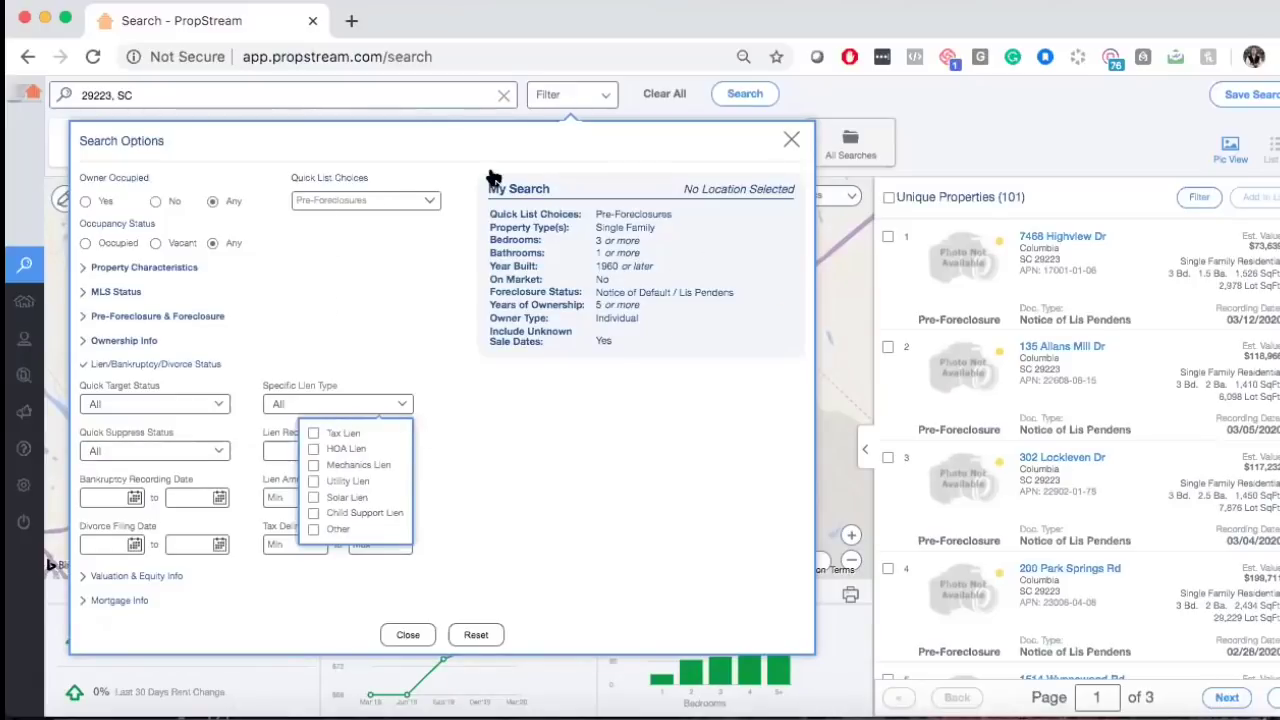
{"action": "left_click", "coordinate": [508, 436]}
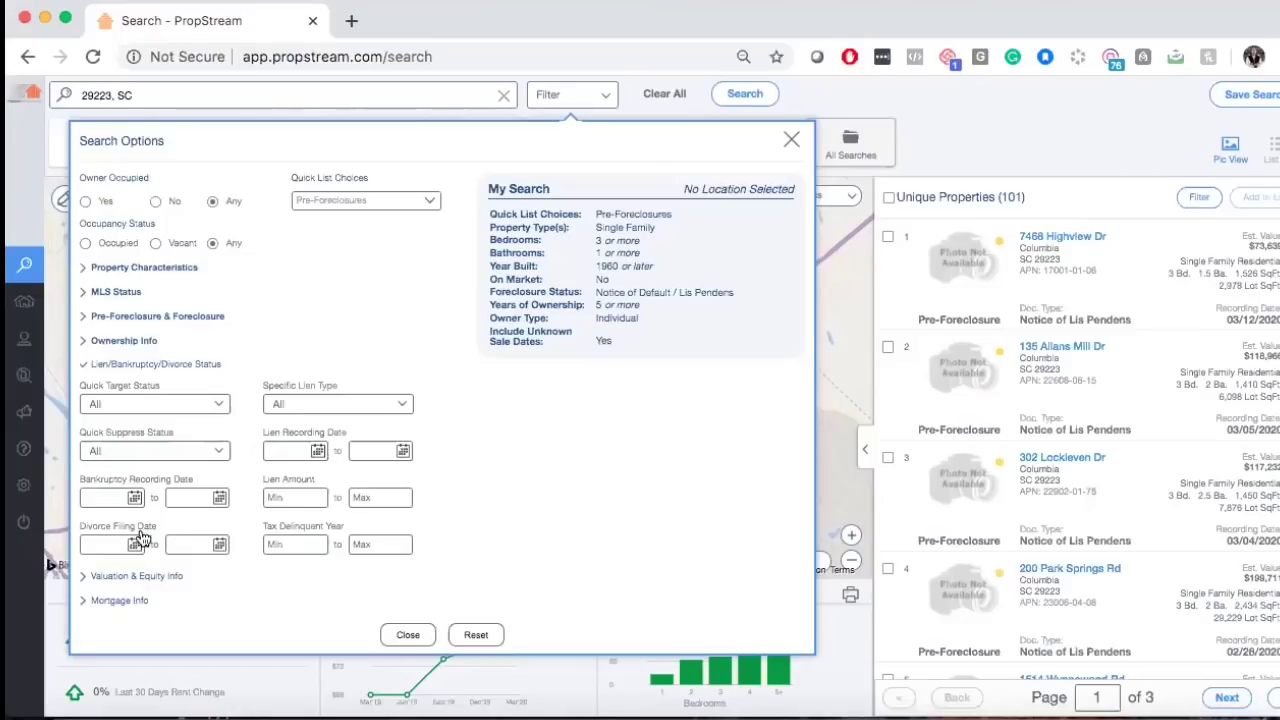
{"action": "left_click", "coordinate": [136, 576]}
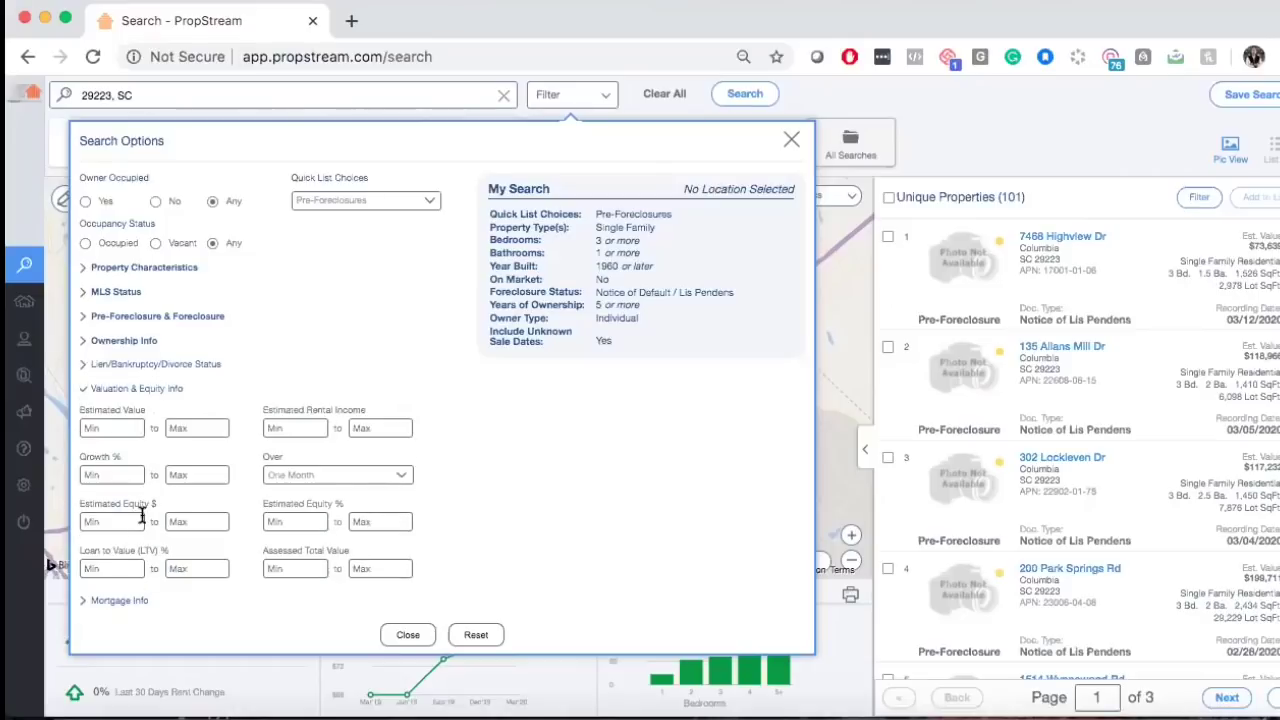
{"action": "left_click", "coordinate": [295, 521]}
{"action": "type", "text": "50"}
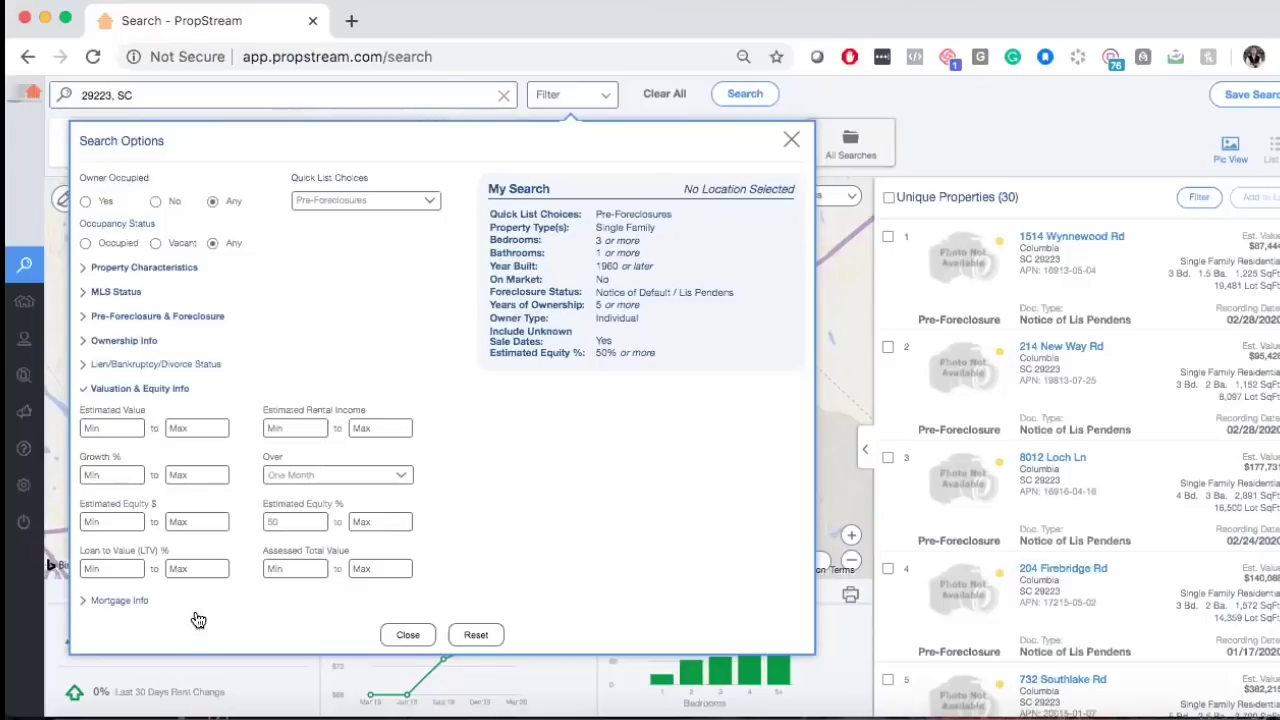
Try the Free & Clear mortgage filter set to Include, and return it to Any
{"action": "left_click", "coordinate": [128, 603]}
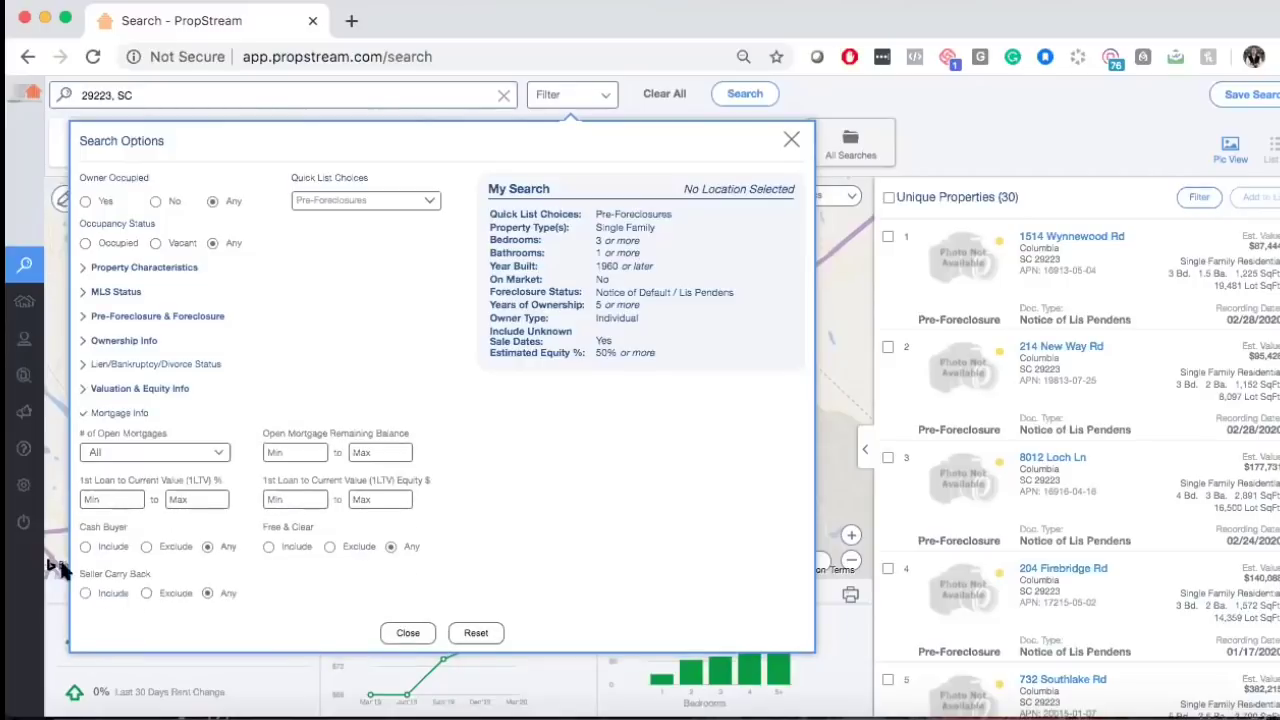
{"action": "left_click", "coordinate": [144, 455]}
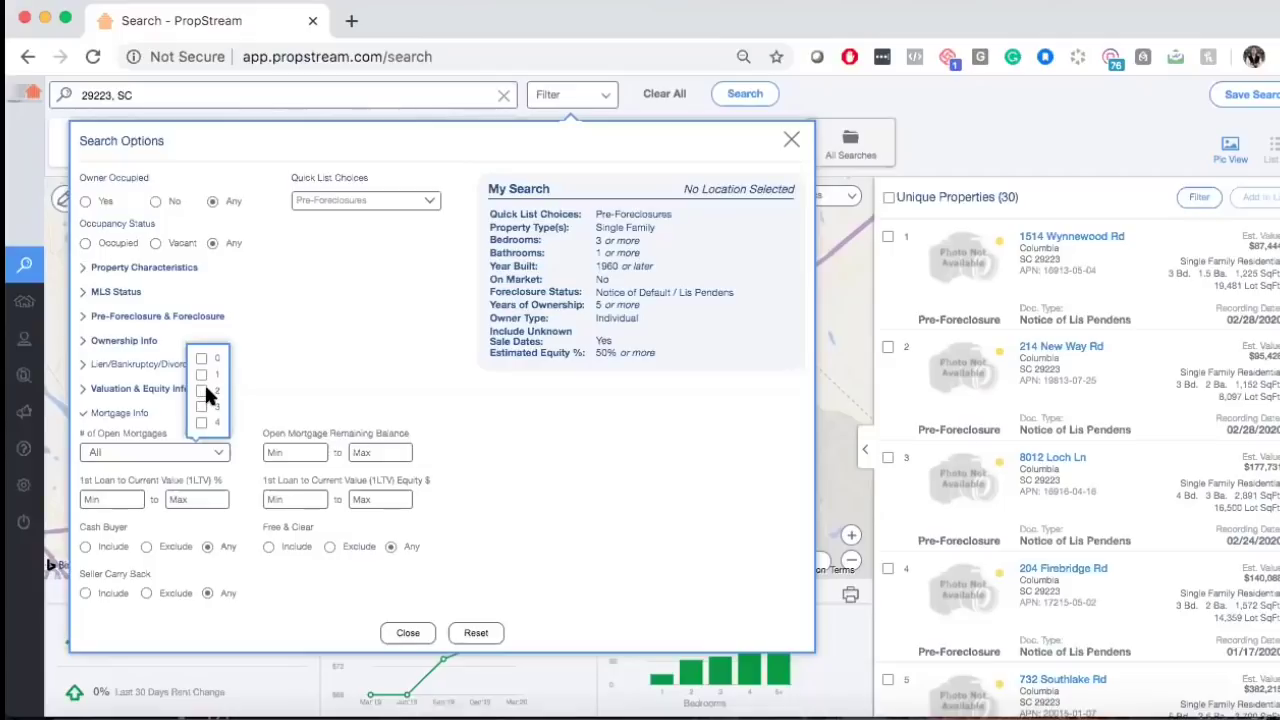
{"action": "left_click", "coordinate": [236, 529]}
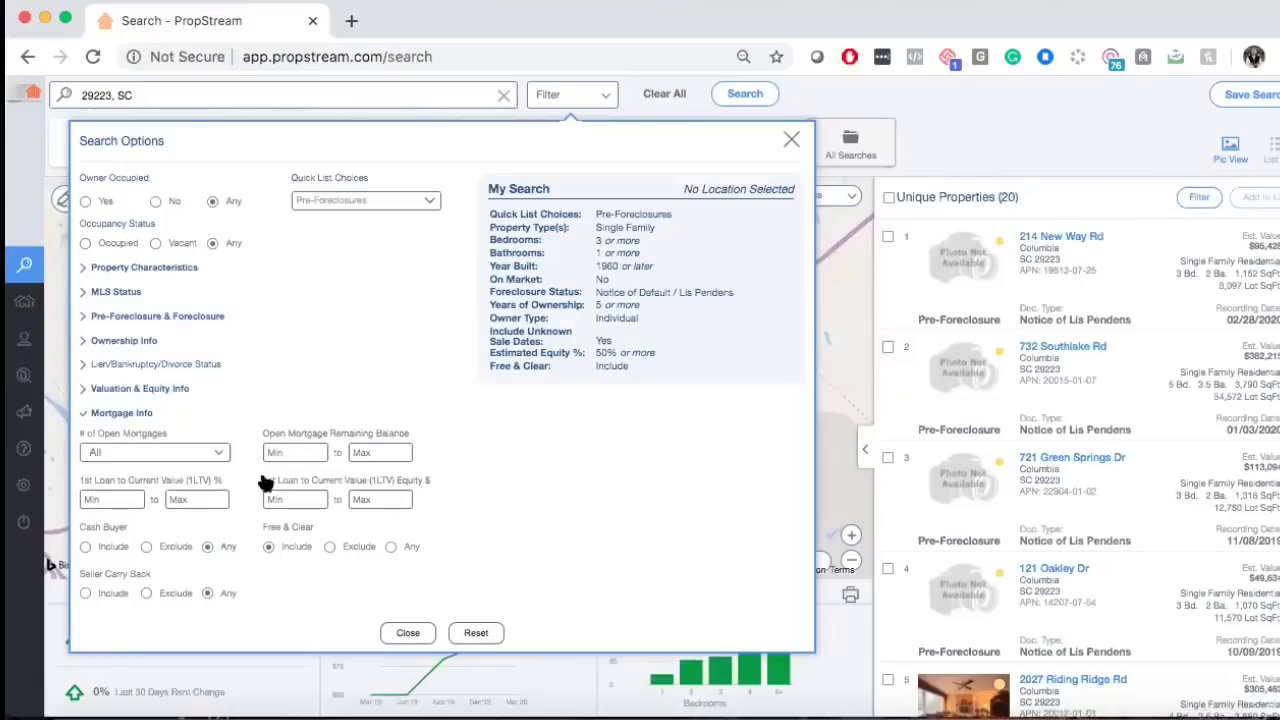
{"action": "left_click", "coordinate": [390, 546]}
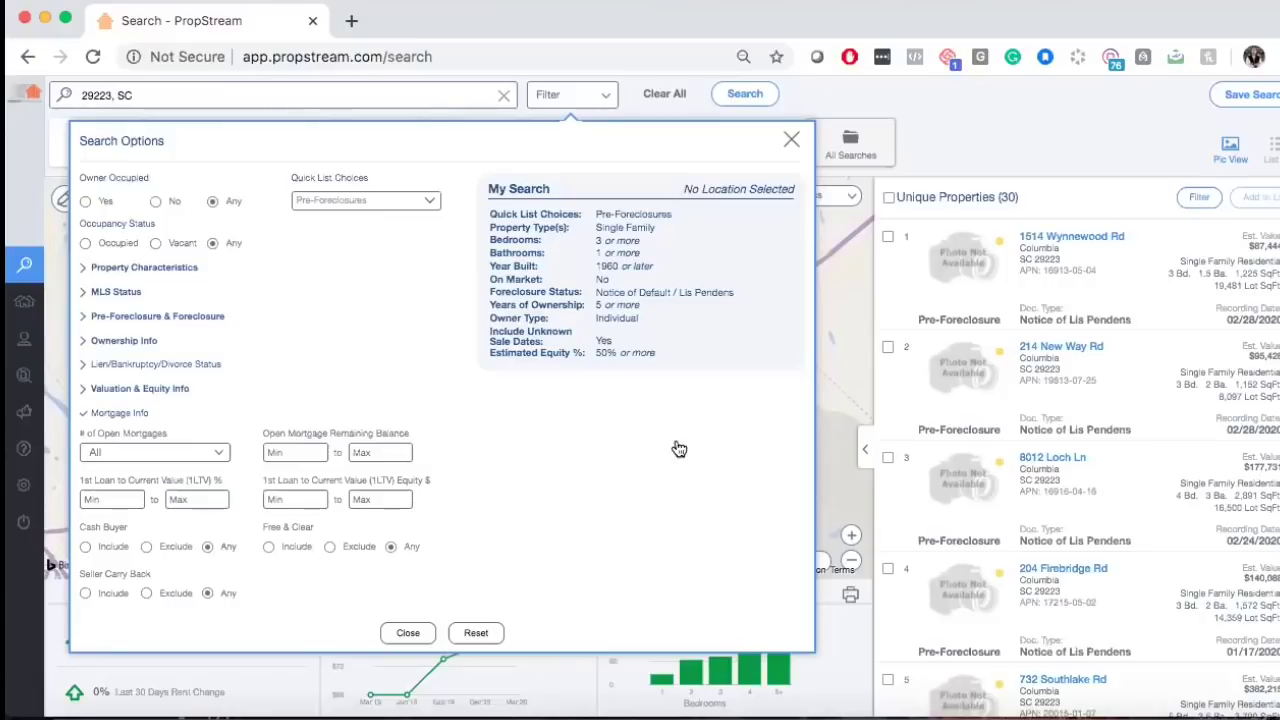
Set the minimum estimated equity percentage to 40 in the valuation and equity criteria
{"action": "left_click", "coordinate": [145, 392]}
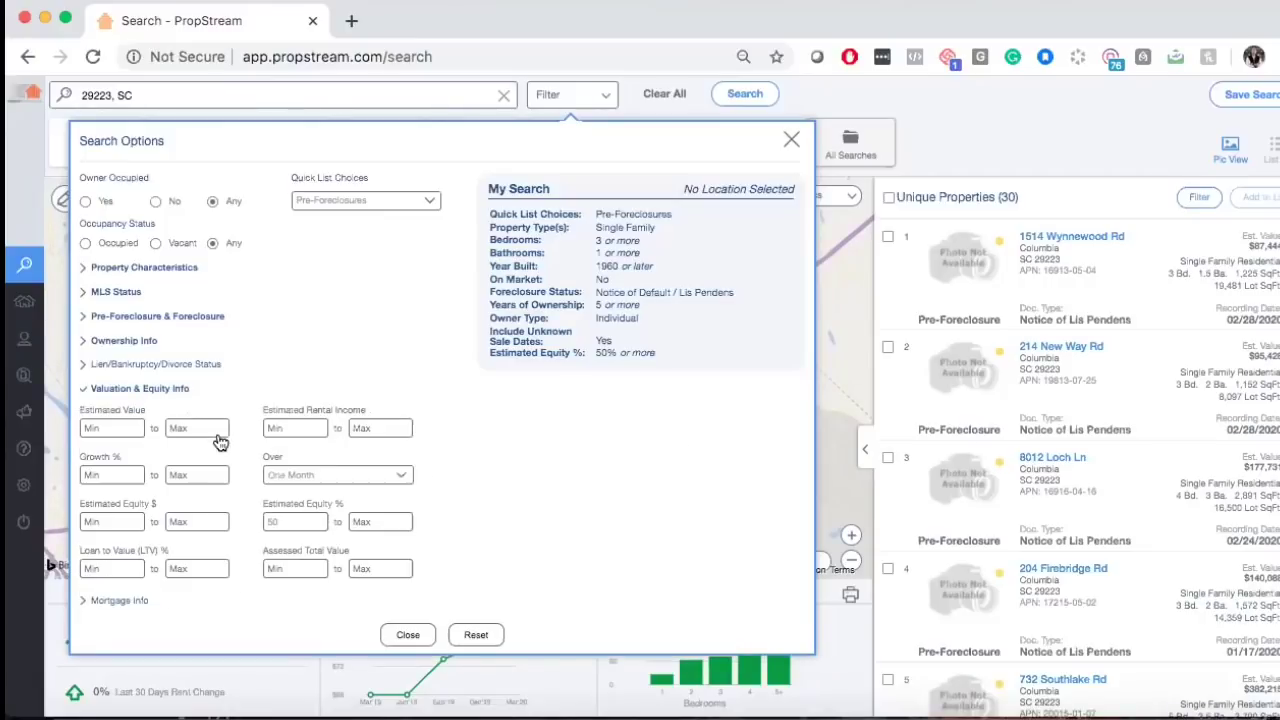
{"action": "double_click", "coordinate": [271, 521]}
{"action": "type", "text": "40"}
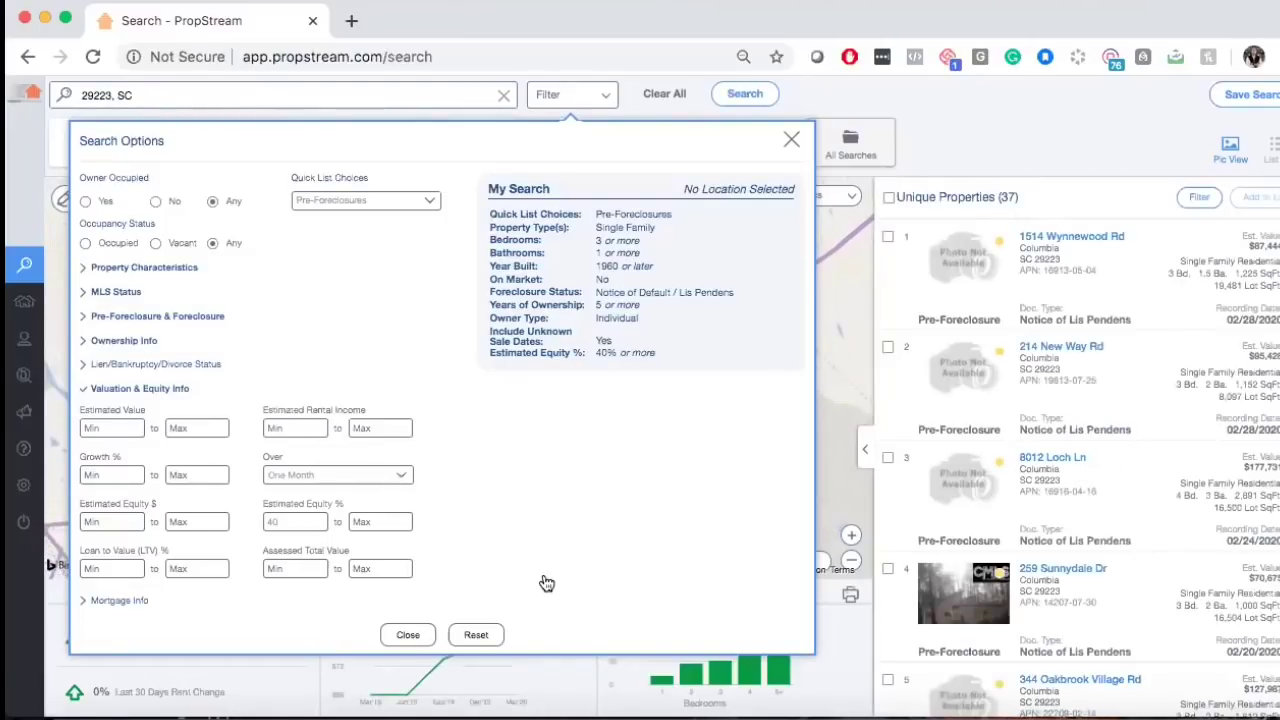
Review the ownership and pre-foreclosure criteria, and close the search options
{"action": "left_click", "coordinate": [135, 342]}
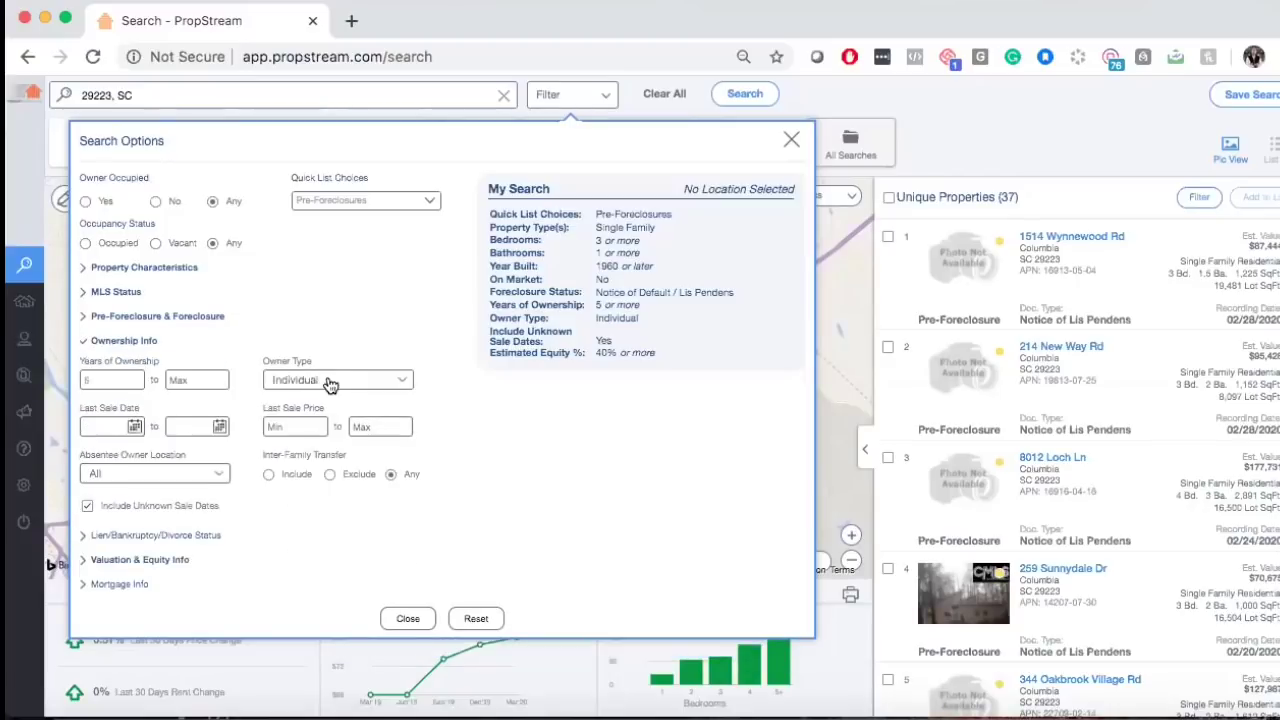
{"action": "left_click", "coordinate": [140, 317]}
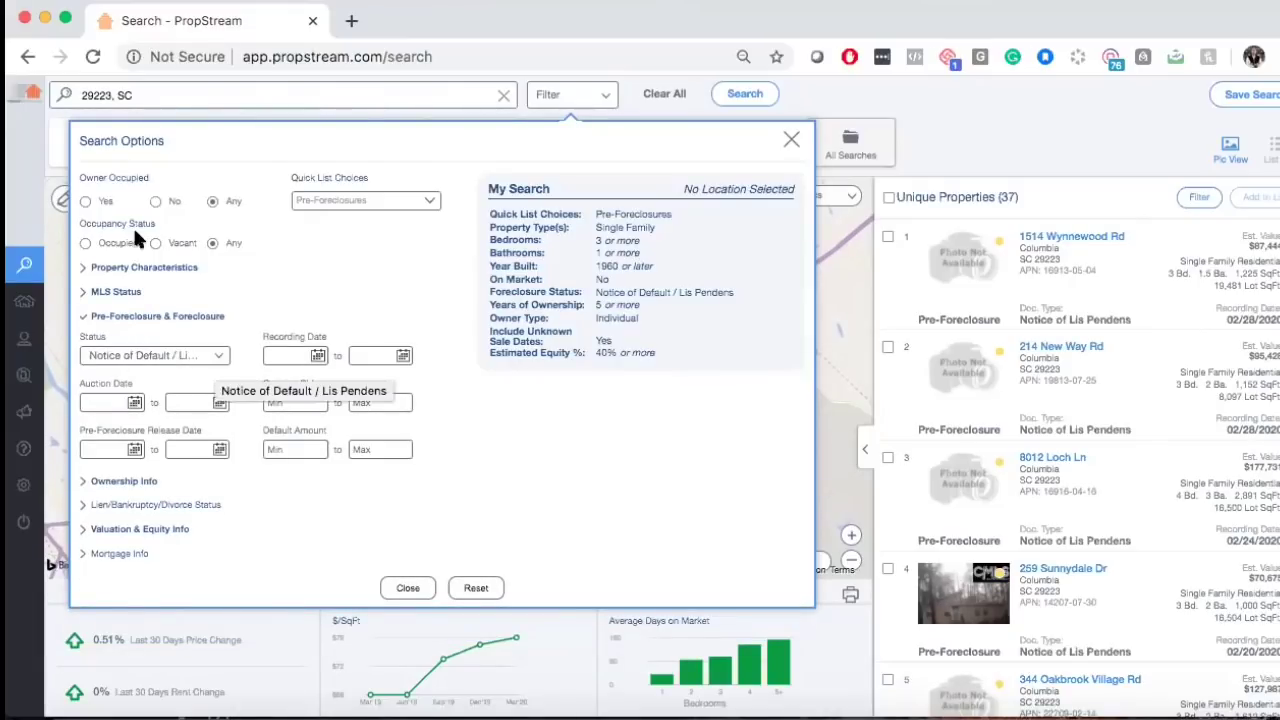
{"action": "left_click", "coordinate": [1008, 145]}
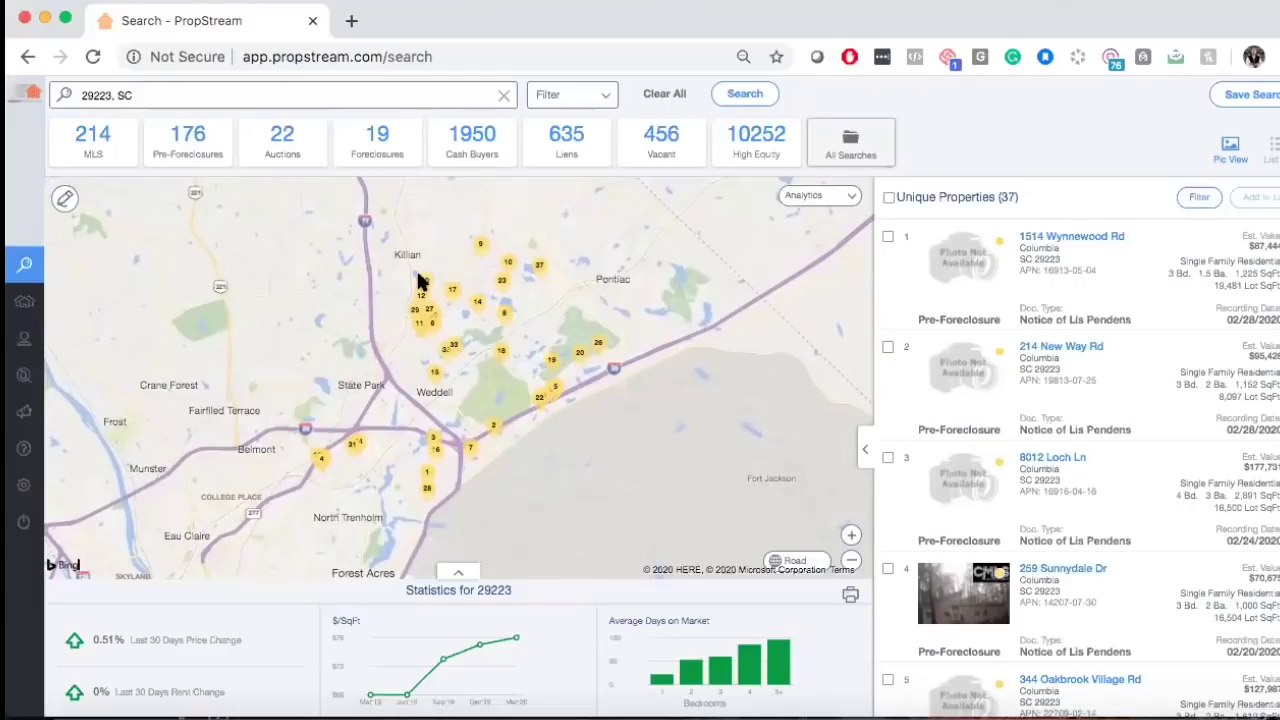
Open the first property in the results and examine its summary, owner name and mailing address
{"action": "left_click", "coordinate": [1090, 241]}
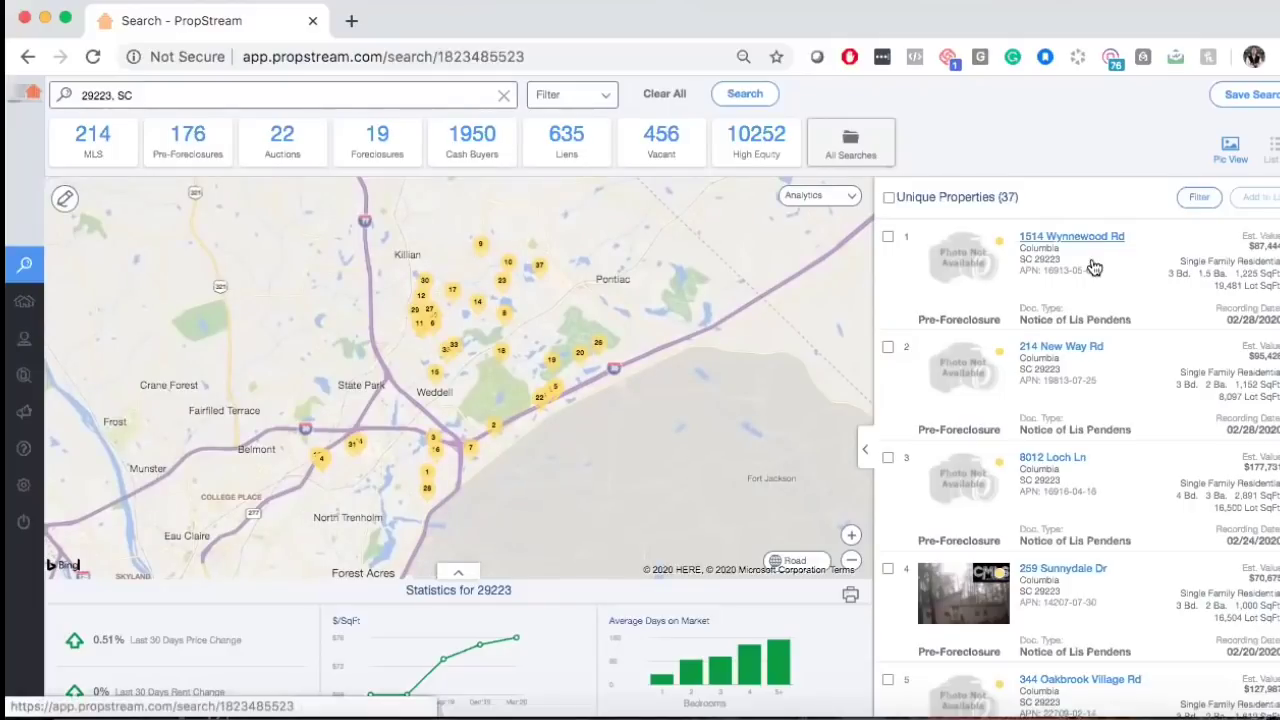
{"action": "left_click", "coordinate": [1000, 252]}
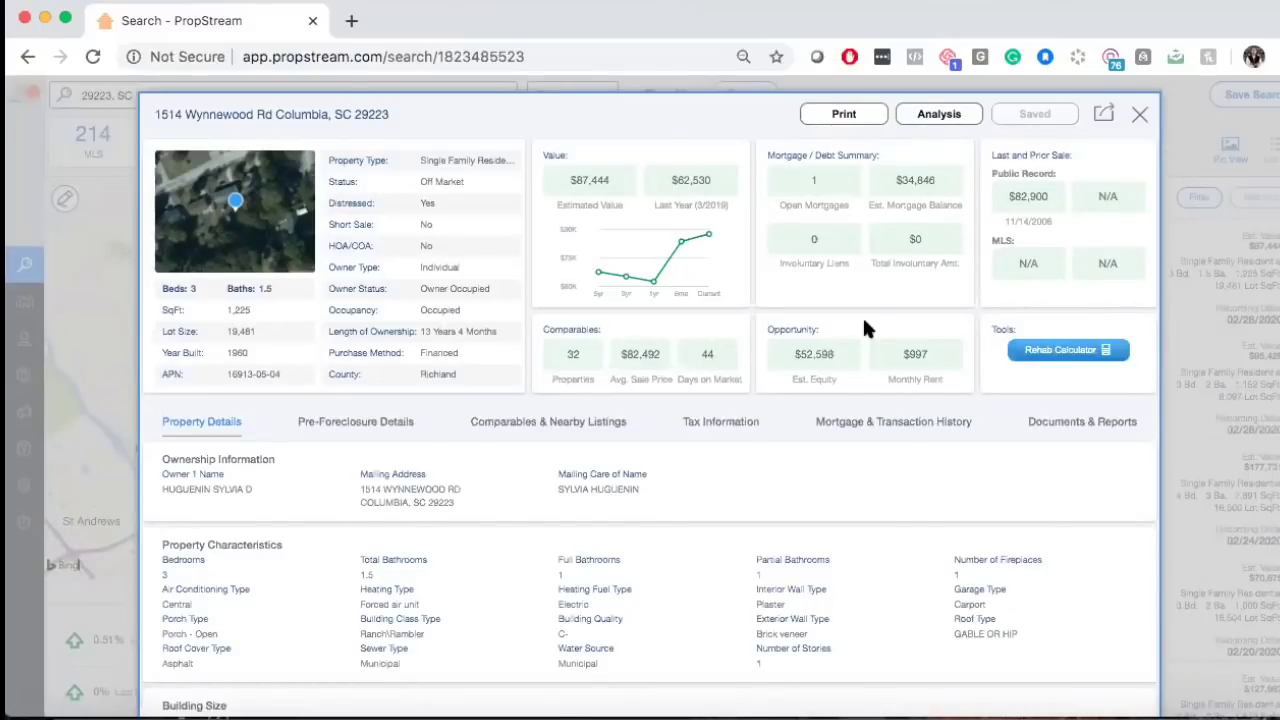
{"action": "scroll", "coordinate": [804, 200], "scroll_direction": "down", "scroll_amount": 1}
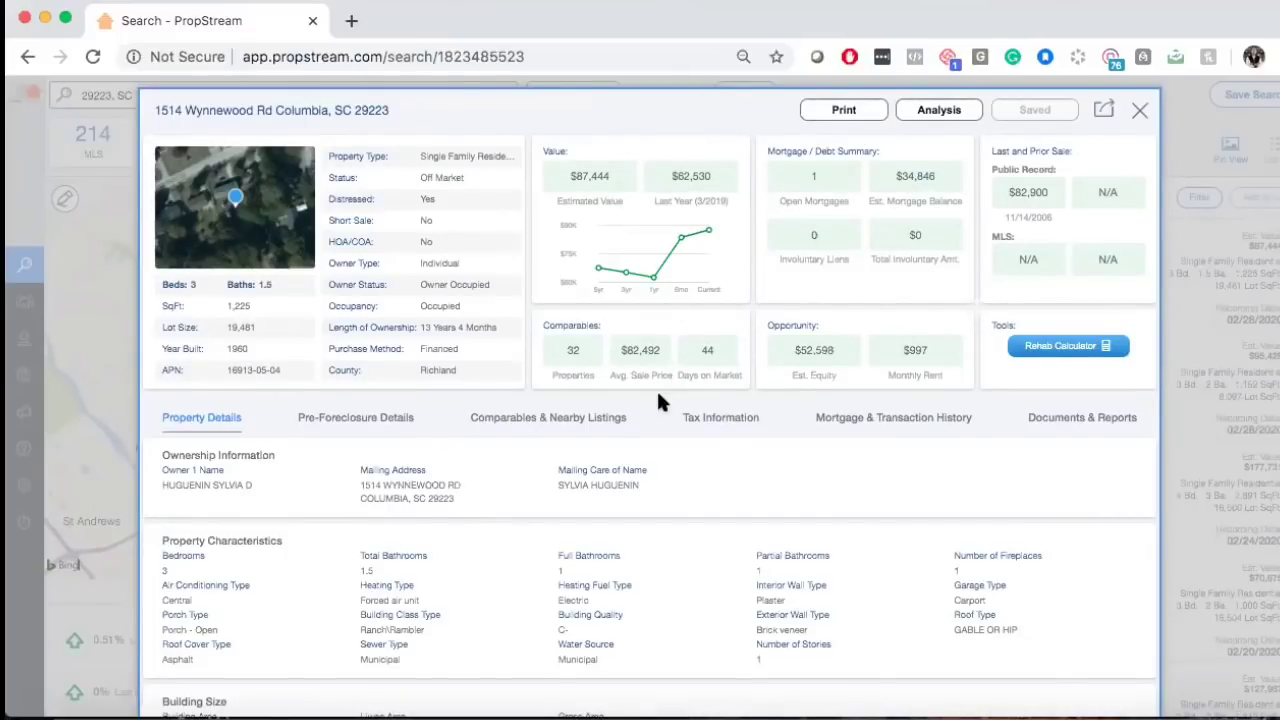
{"action": "scroll", "coordinate": [658, 401], "scroll_direction": "down", "scroll_amount": 1}
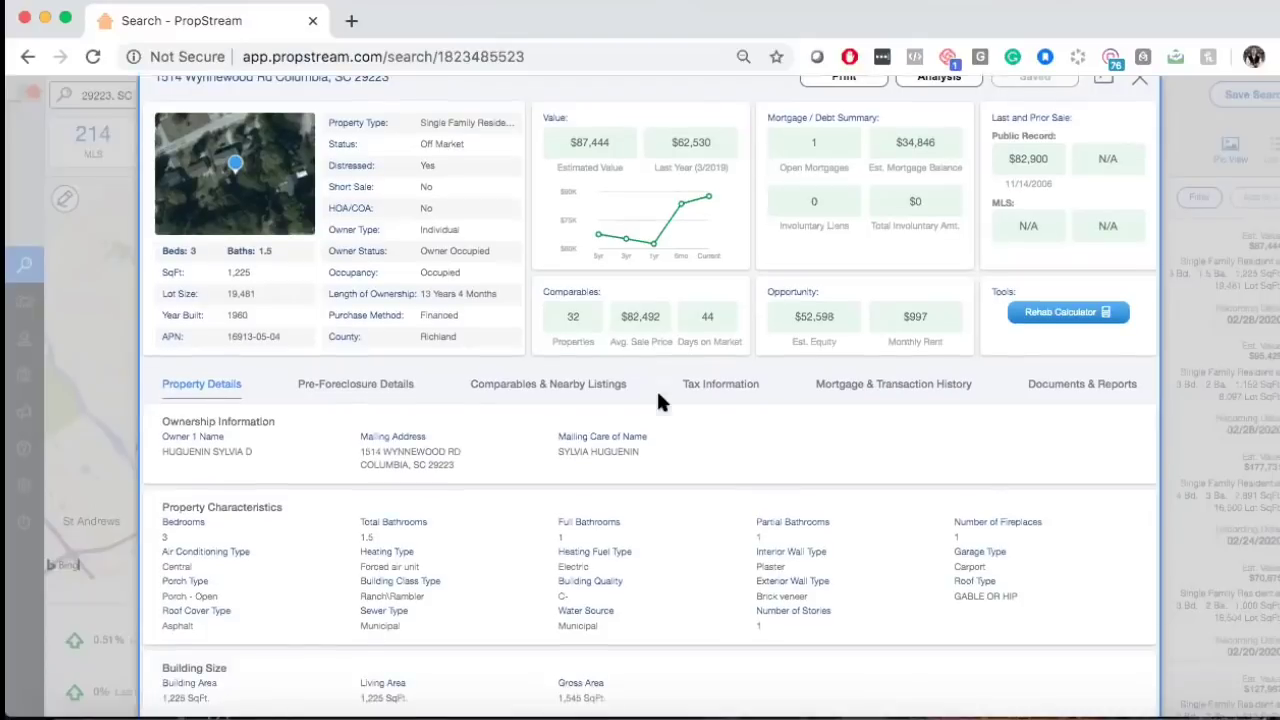
{"action": "left_click_drag", "start_coordinate": [254, 452], "coordinate": [153, 460]}
{"action": "left_click", "coordinate": [206, 453]}
{"action": "triple_click", "coordinate": [370, 452]}
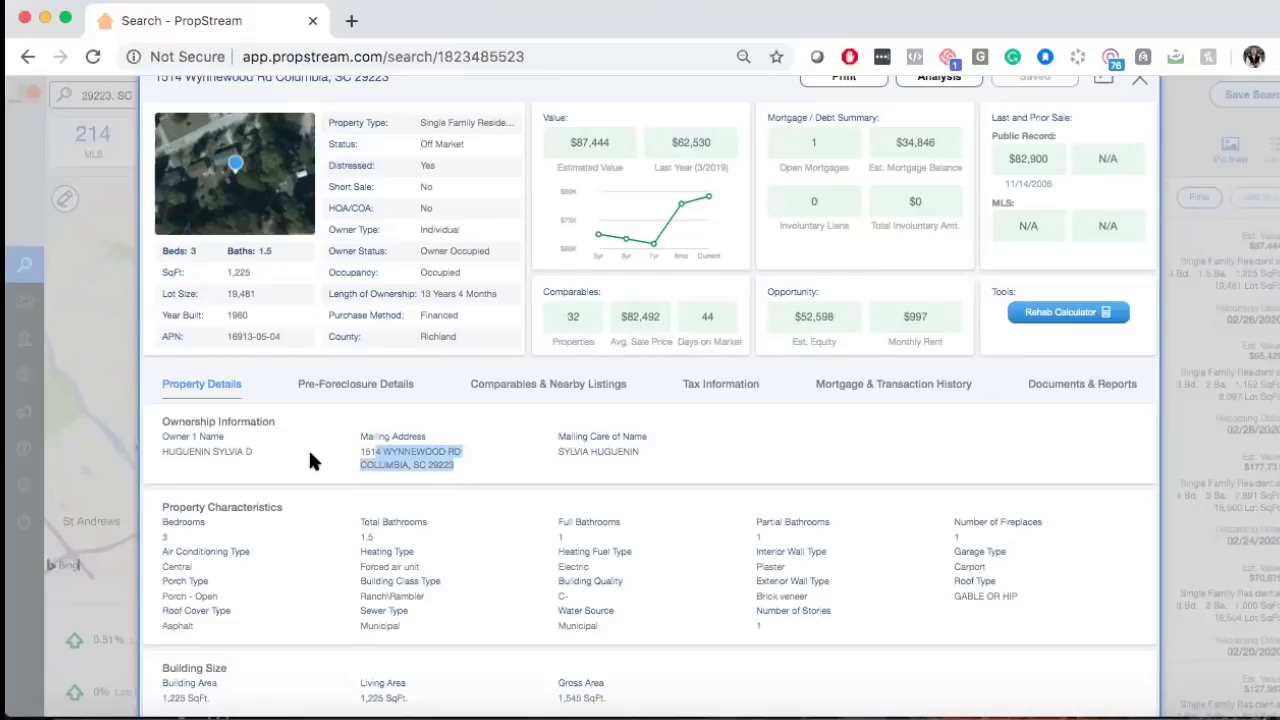
{"action": "scroll", "coordinate": [295, 500], "scroll_direction": "down", "scroll_amount": 1}
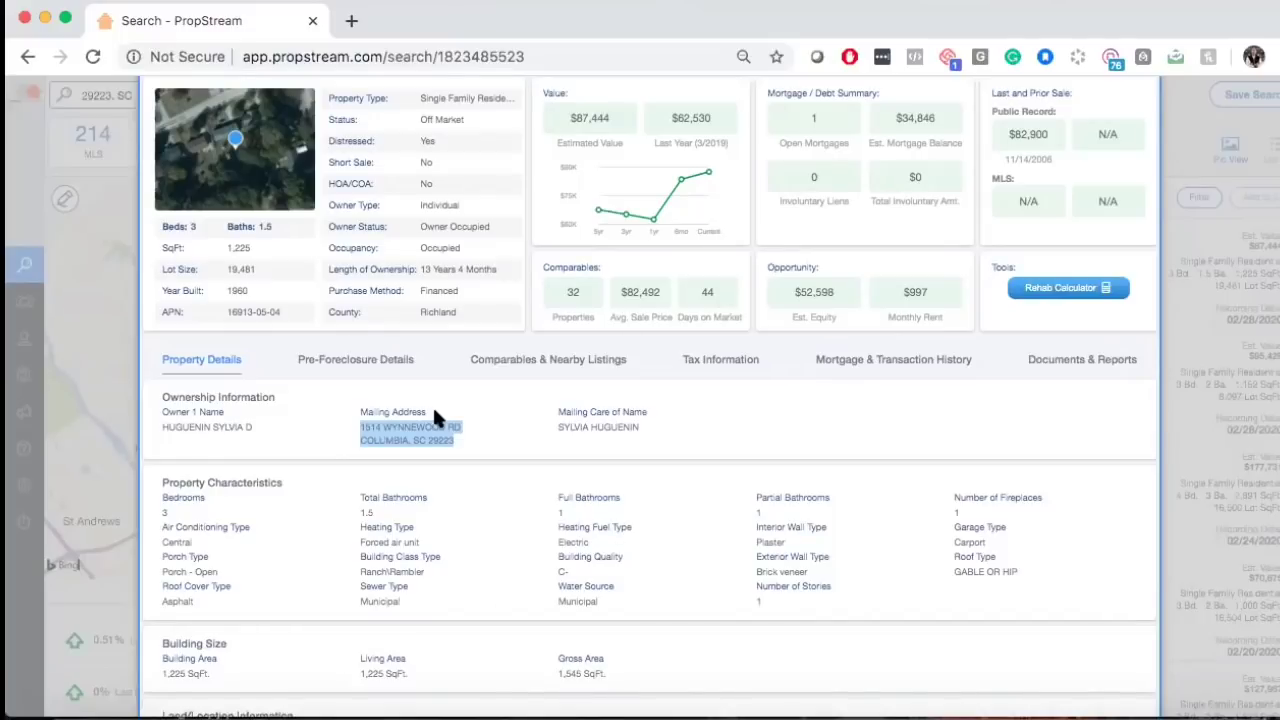
{"action": "scroll", "coordinate": [357, 340], "scroll_direction": "down", "scroll_amount": 1}
Examine the property's pre-foreclosure details, including the document type, recording date and lender name
{"action": "left_click", "coordinate": [357, 340]}
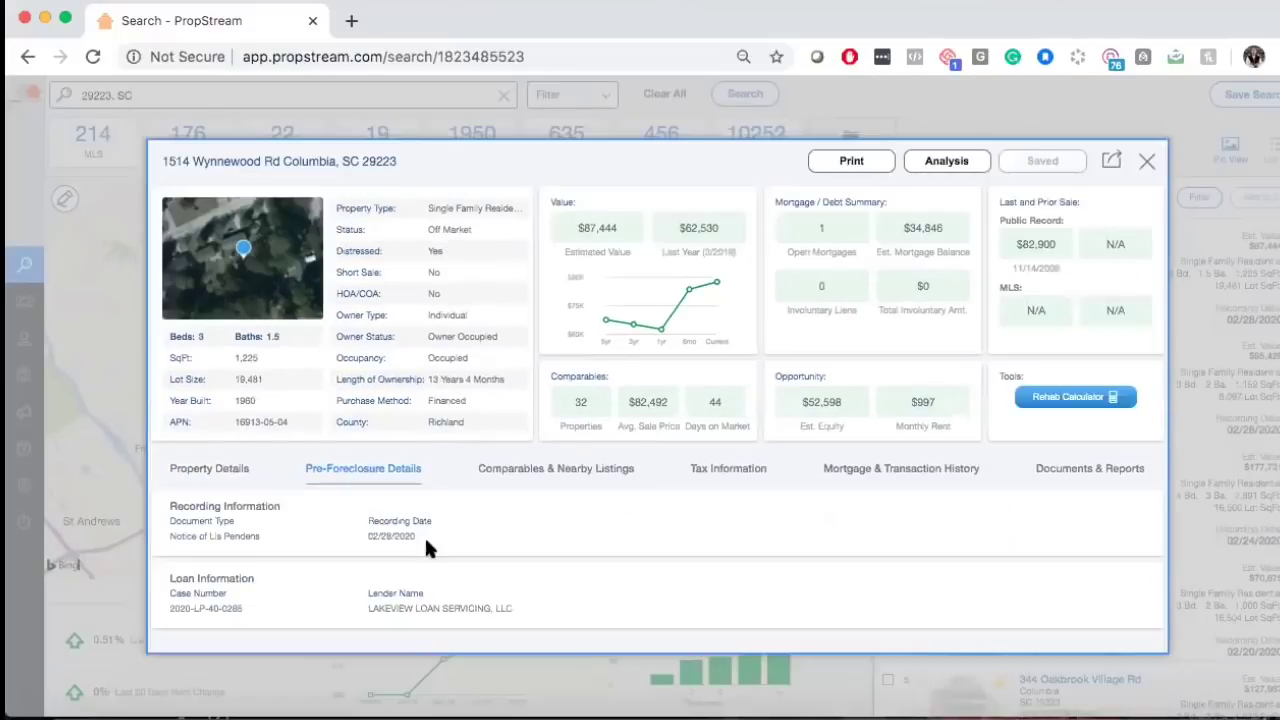
{"action": "triple_click", "coordinate": [167, 535]}
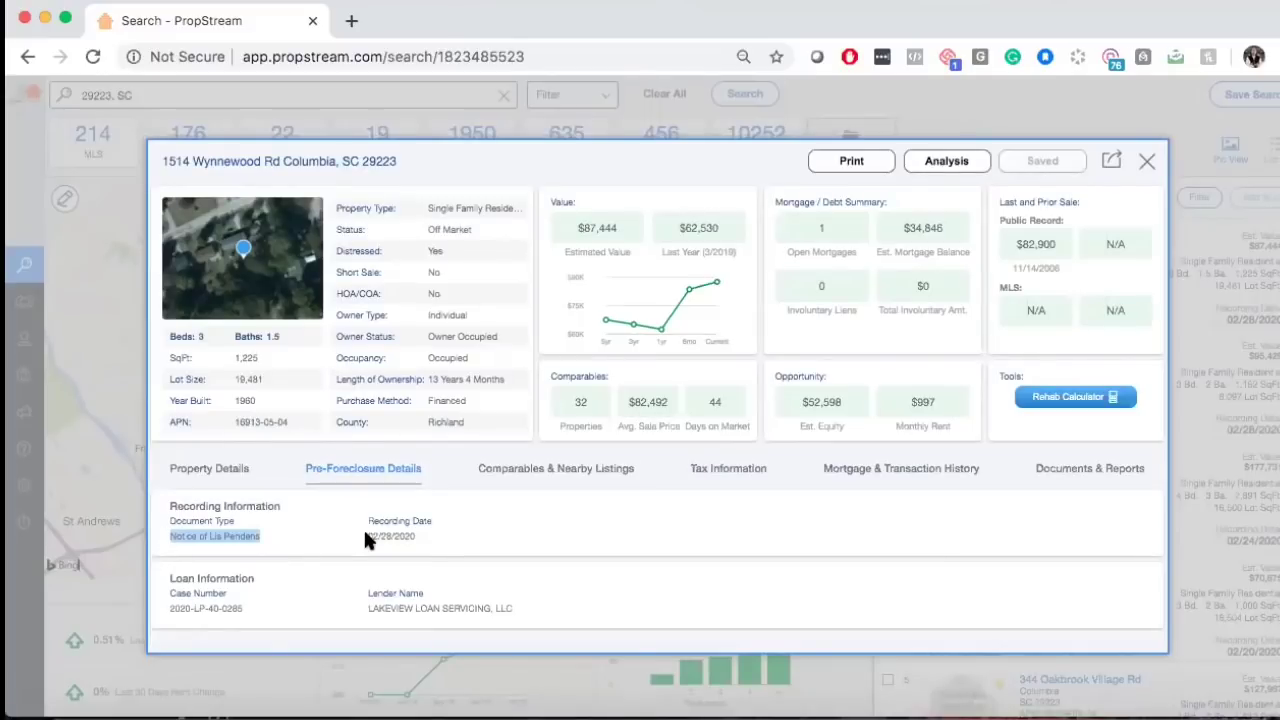
{"action": "left_click_drag", "start_coordinate": [366, 540], "coordinate": [436, 540]}
{"action": "left_click", "coordinate": [445, 540]}
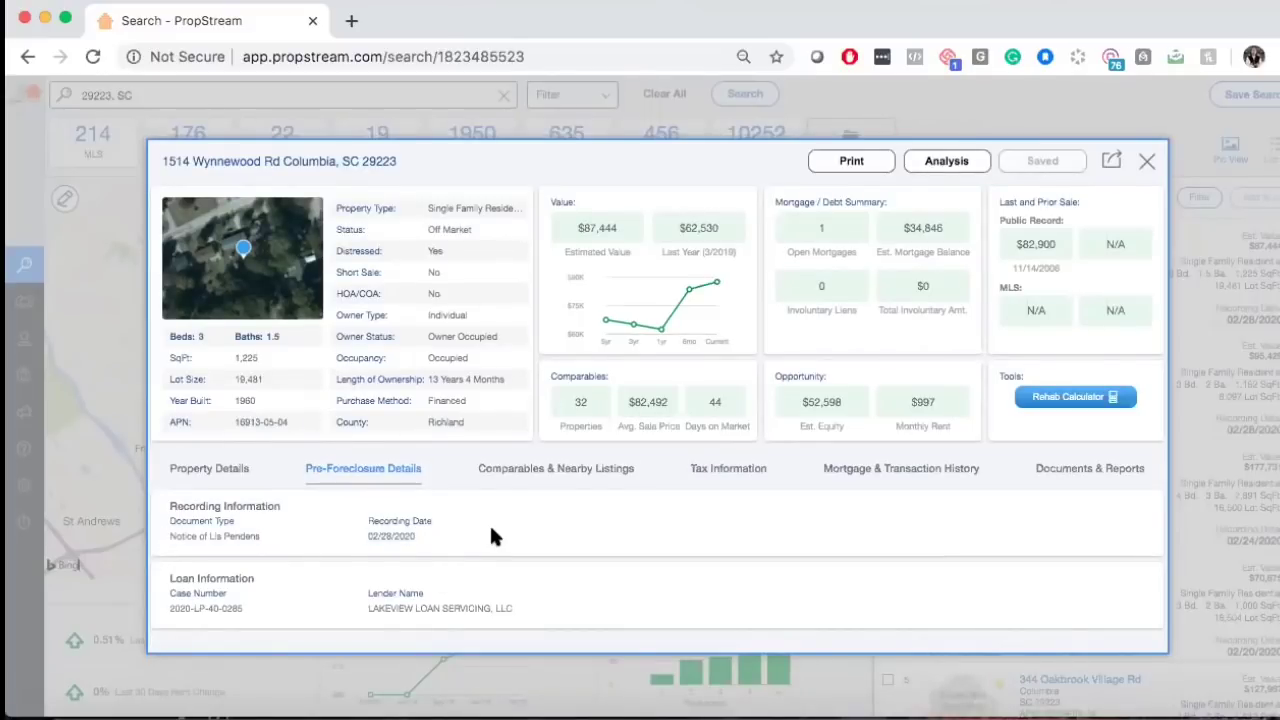
{"action": "mouse_move", "coordinate": [540, 612]}
{"action": "left_mouse_down"}
{"action": "mouse_move", "coordinate": [357, 604]}
{"action": "mouse_move", "coordinate": [515, 608]}
{"action": "left_mouse_up"}
{"action": "left_click", "coordinate": [364, 606]}
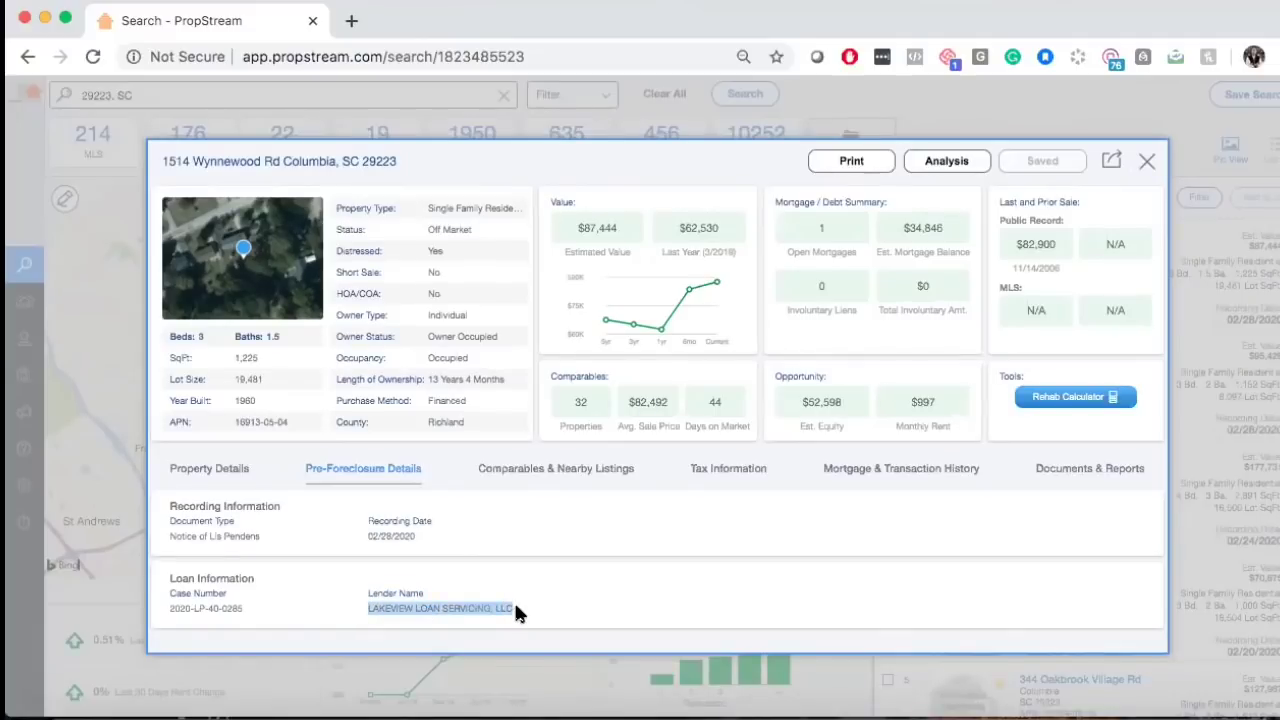
{"action": "left_click", "coordinate": [514, 612]}
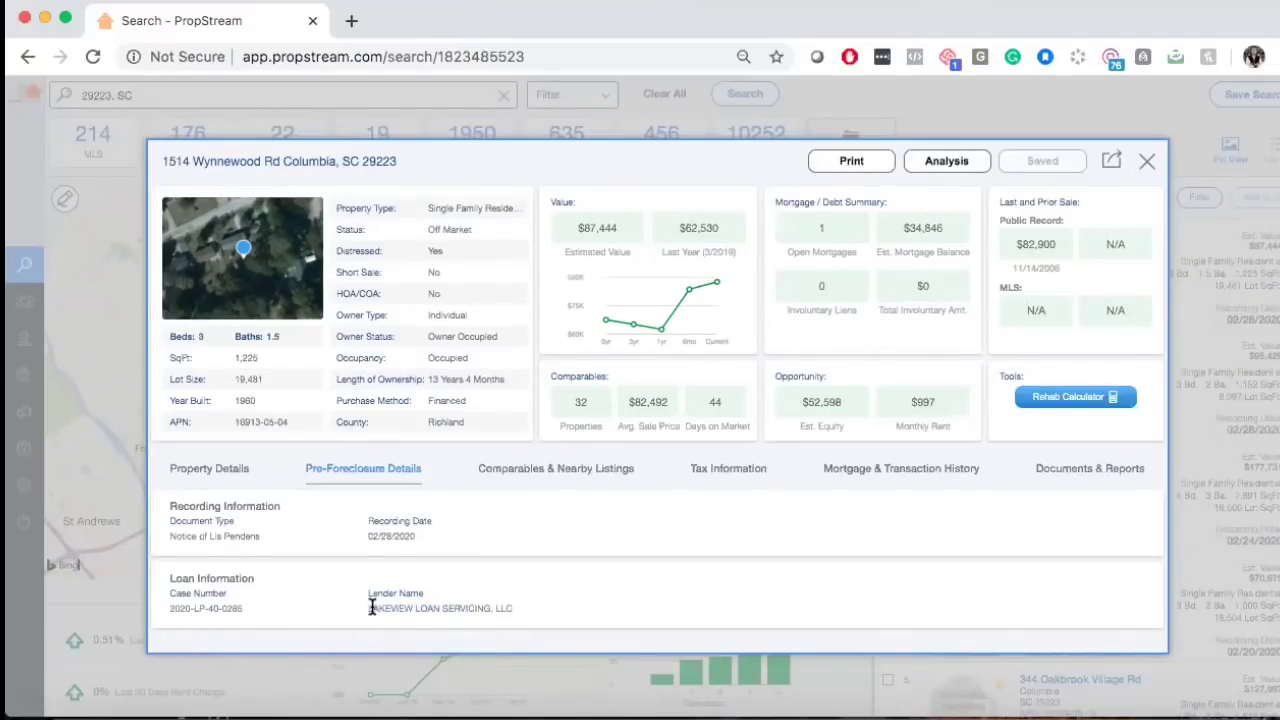
{"action": "left_click_drag", "start_coordinate": [370, 608], "coordinate": [528, 606]}
{"action": "left_click", "coordinate": [528, 606]}
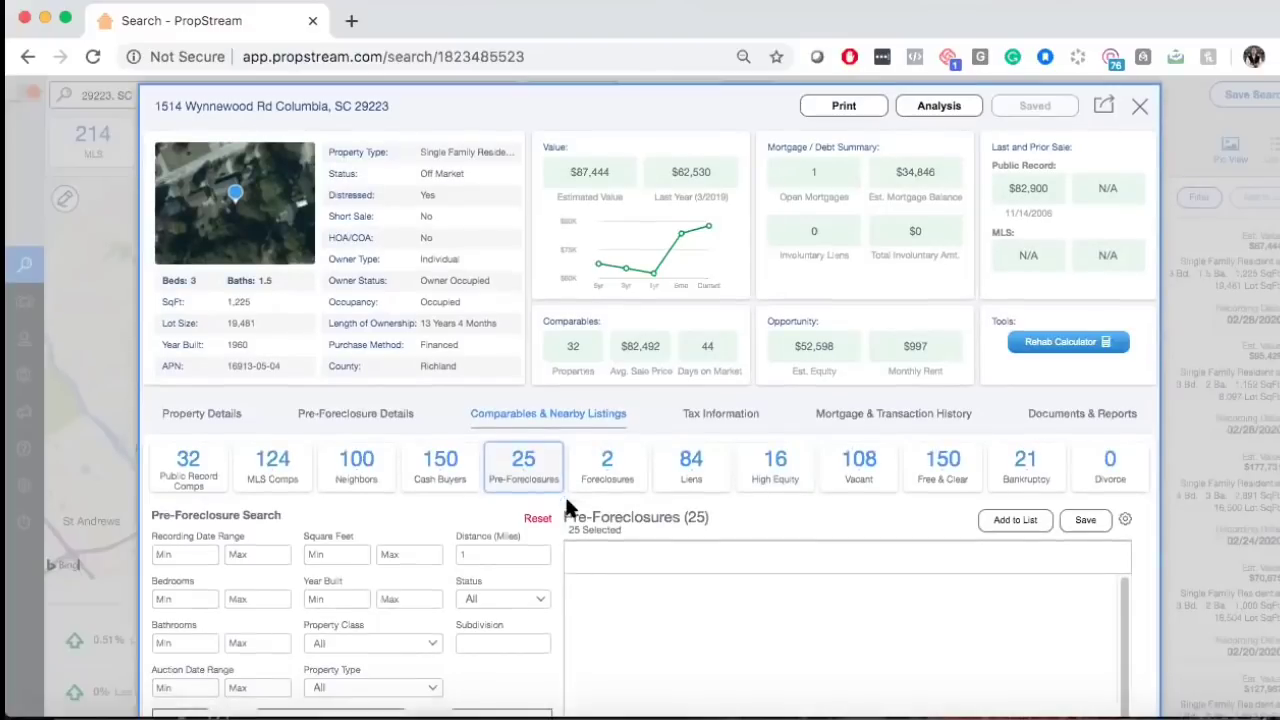
Look through the nearby pre-foreclosures listed among the property's comparables, including their sale amounts and recording dates
{"action": "scroll", "coordinate": [556, 577], "scroll_direction": "down", "scroll_amount": 2}
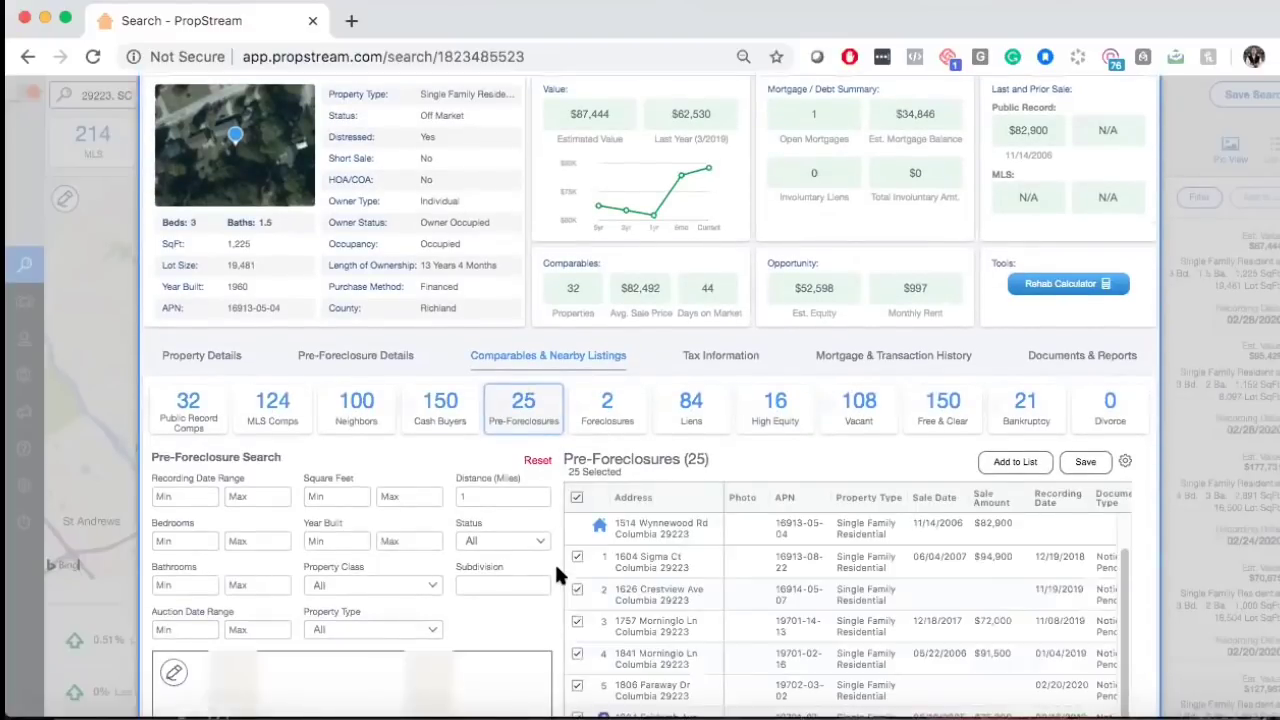
{"action": "scroll", "coordinate": [554, 561], "scroll_direction": "down", "scroll_amount": 2}
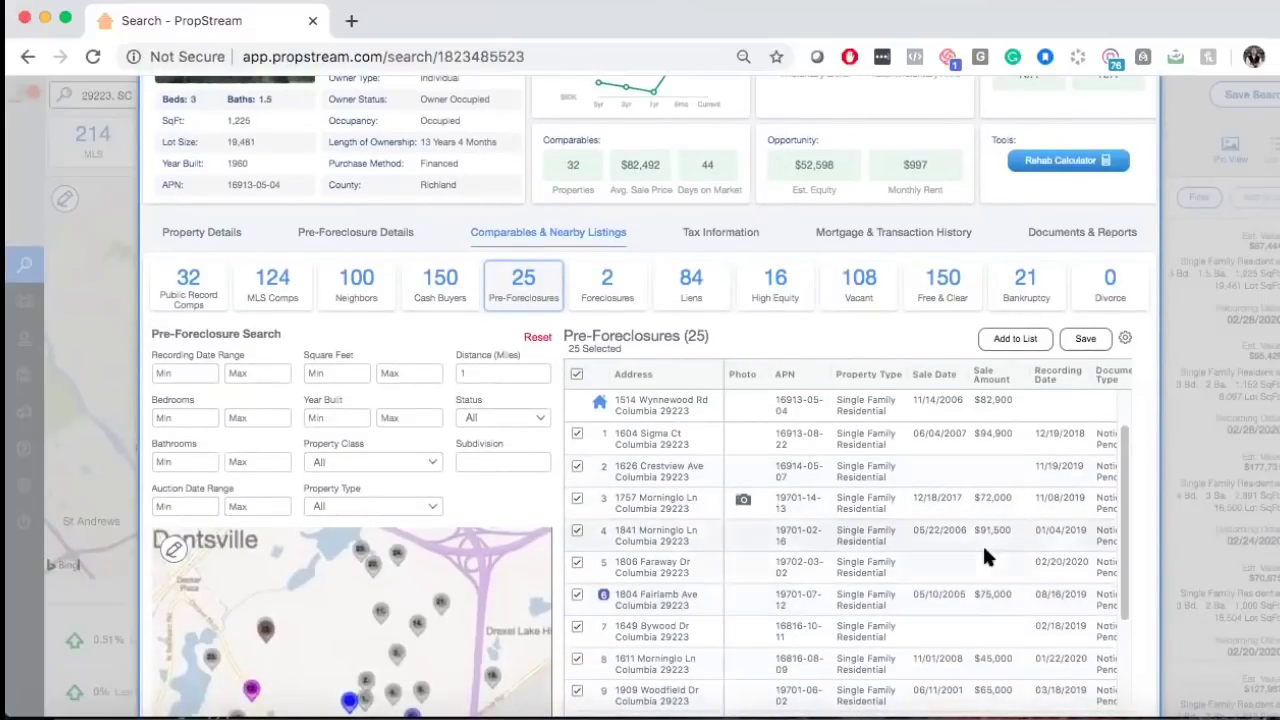
{"action": "scroll", "coordinate": [974, 629], "scroll_direction": "down", "scroll_amount": 2}
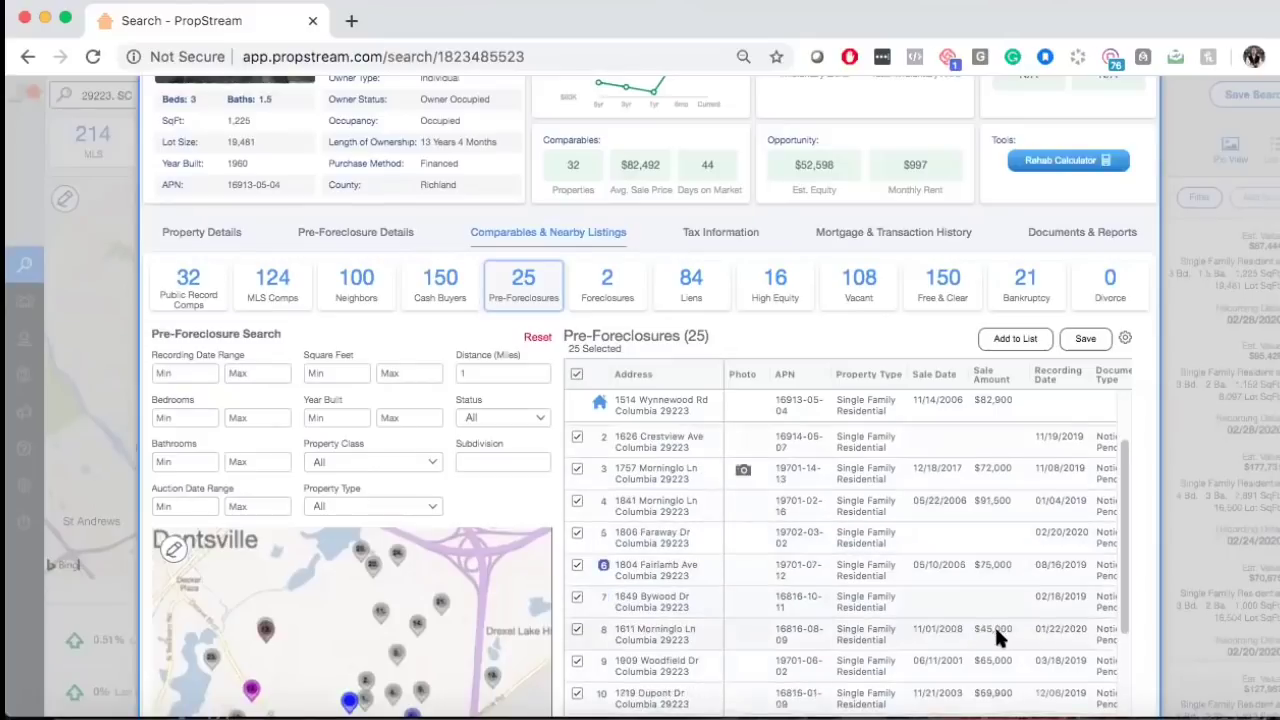
{"action": "scroll", "coordinate": [907, 555], "scroll_direction": "down", "scroll_amount": 2}
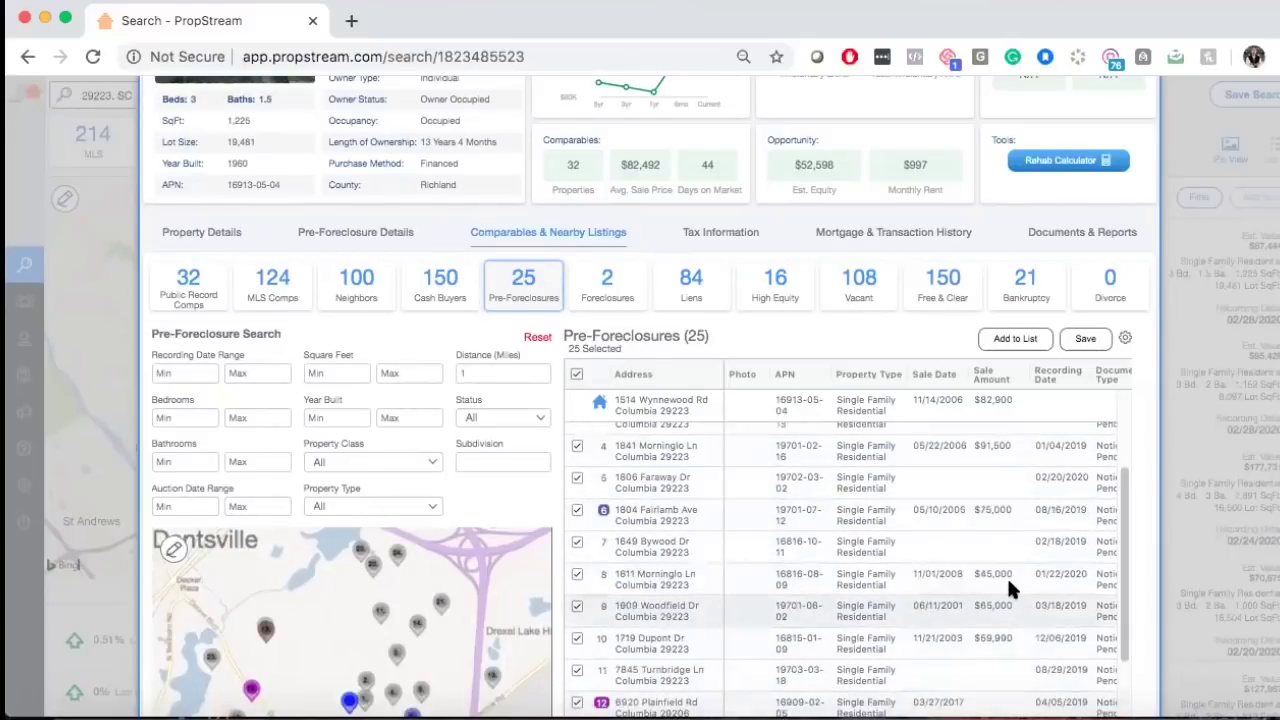
{"action": "scroll", "coordinate": [976, 545], "scroll_direction": "down", "scroll_amount": 6}
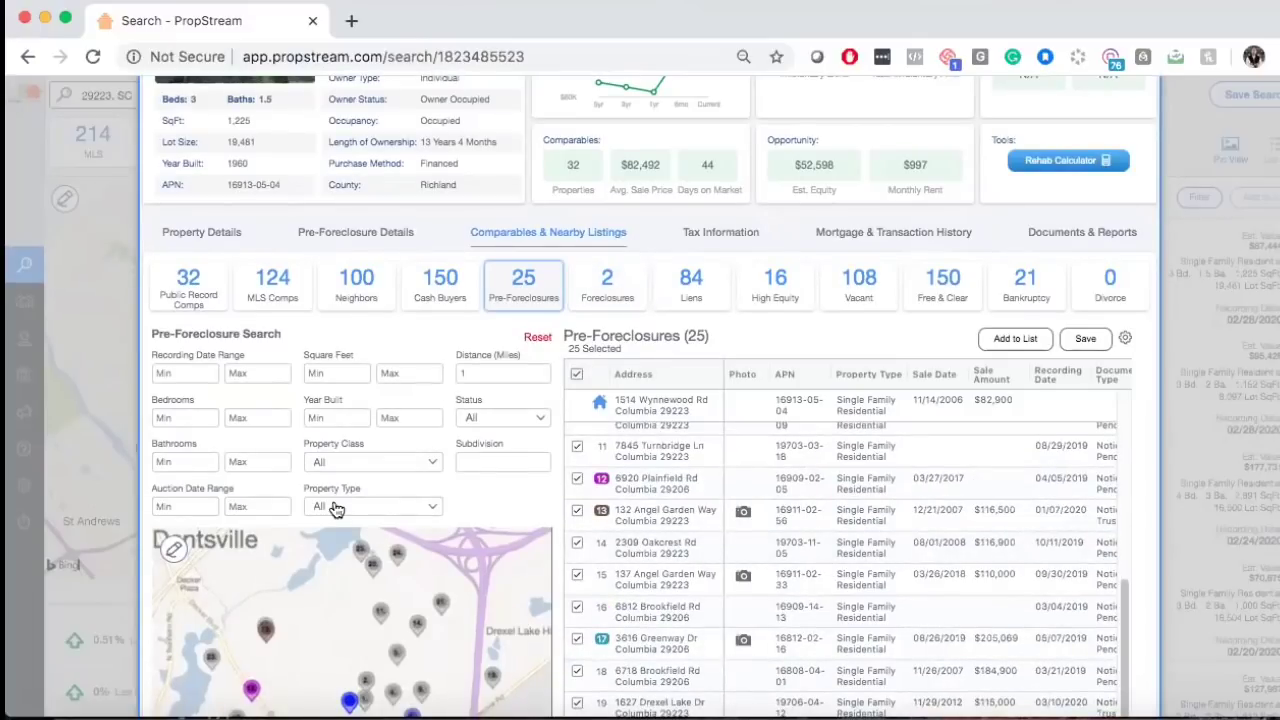
Review the property's tax information and its current mortgage's loan amount and estimated loan balance
{"action": "left_click", "coordinate": [714, 232]}
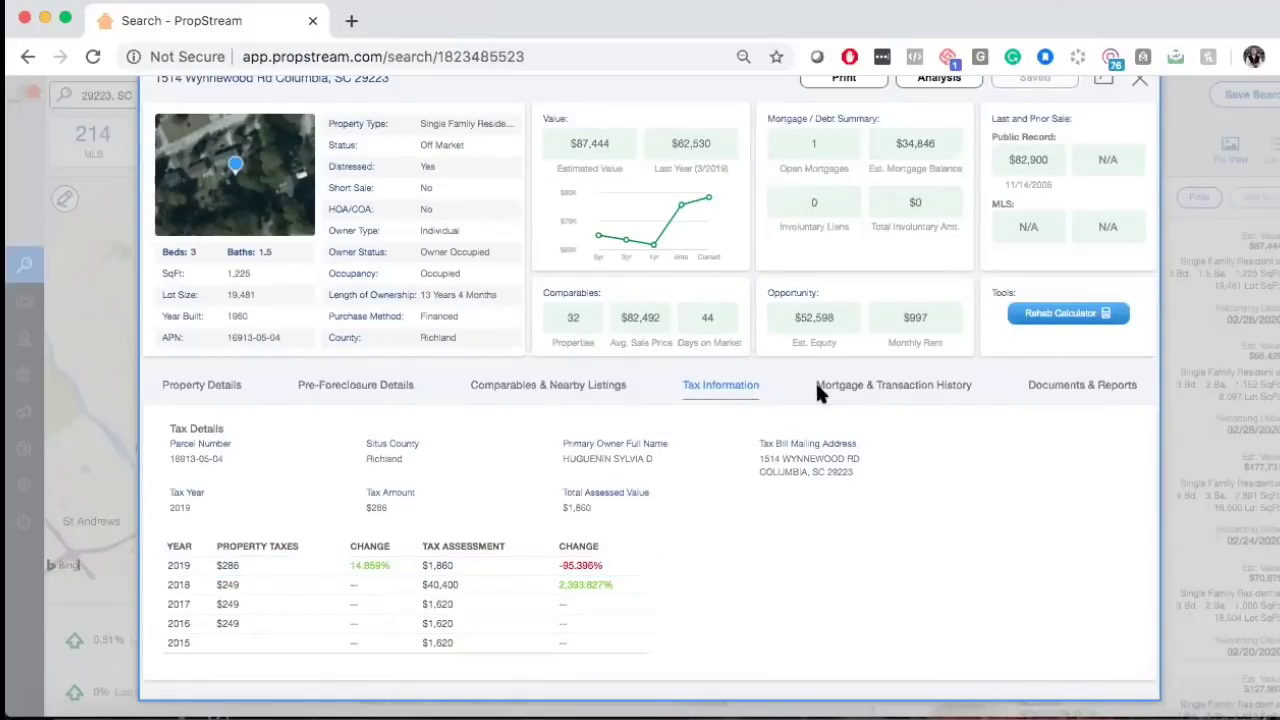
{"action": "left_click", "coordinate": [868, 389]}
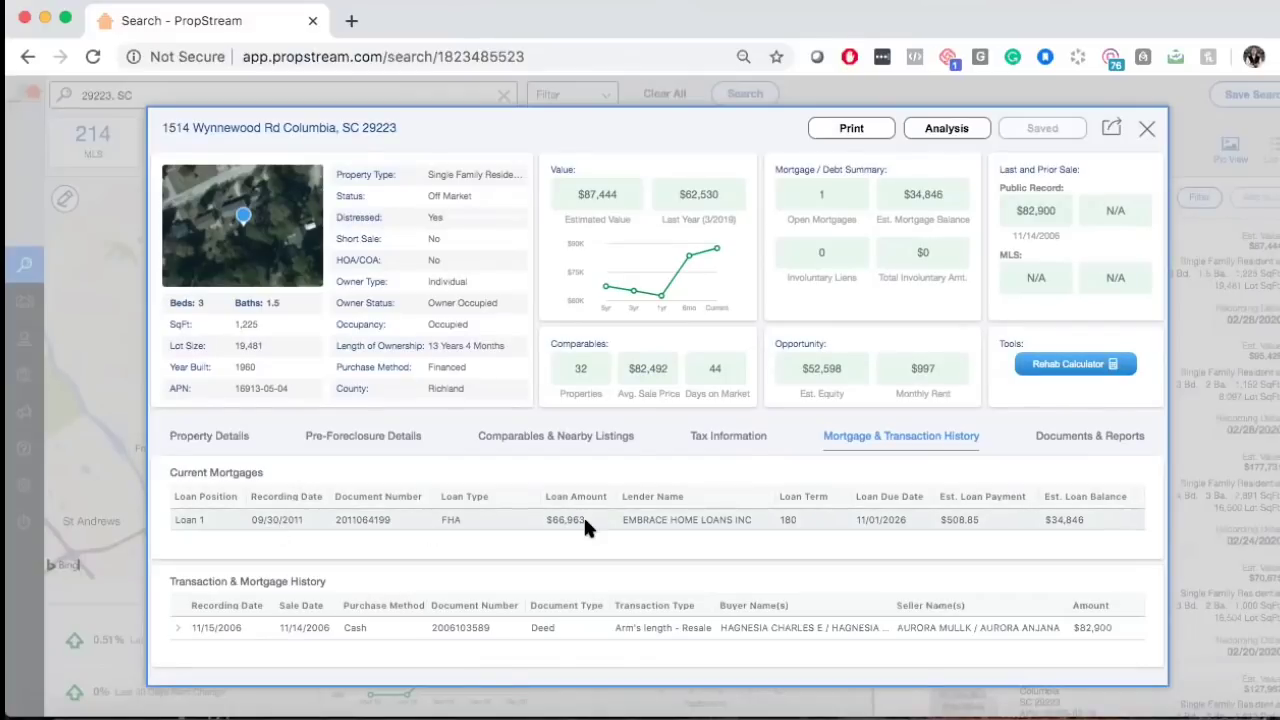
{"action": "double_click", "coordinate": [541, 520]}
{"action": "left_click_drag", "start_coordinate": [1088, 513], "coordinate": [1069, 516]}
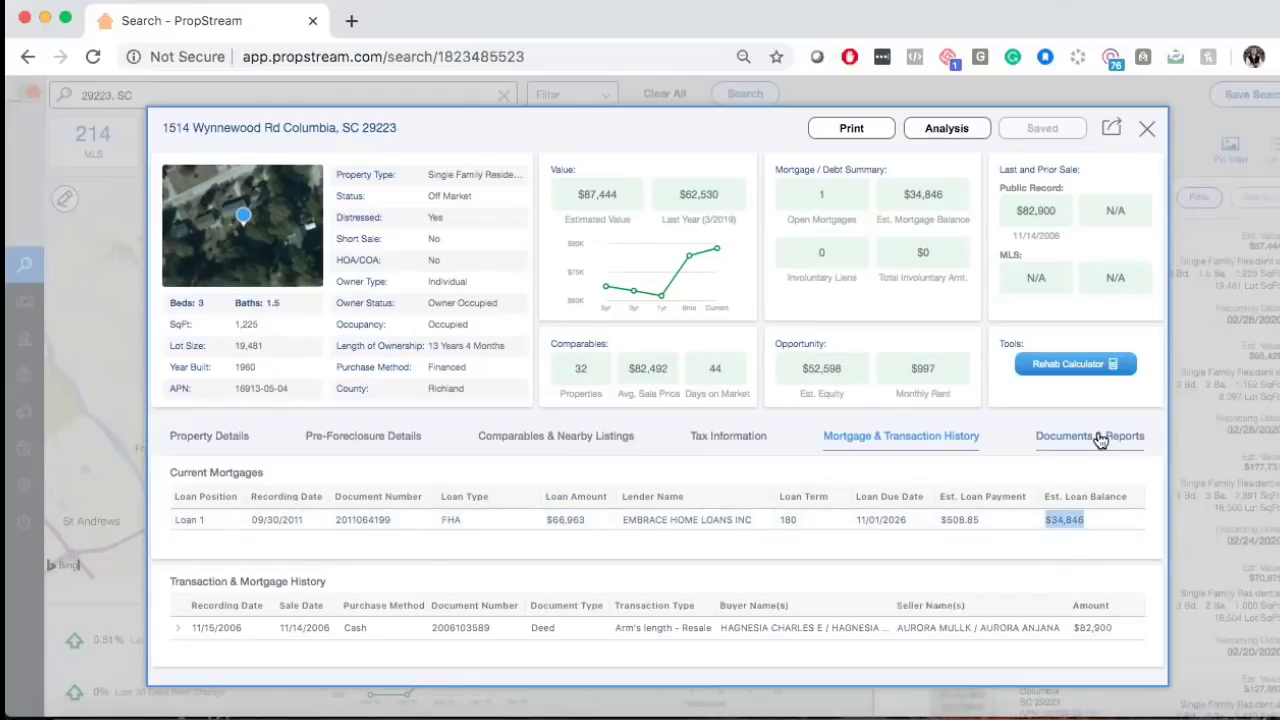
Review the property's available documents, analysis reports and premium reports
{"action": "left_click", "coordinate": [1040, 435]}
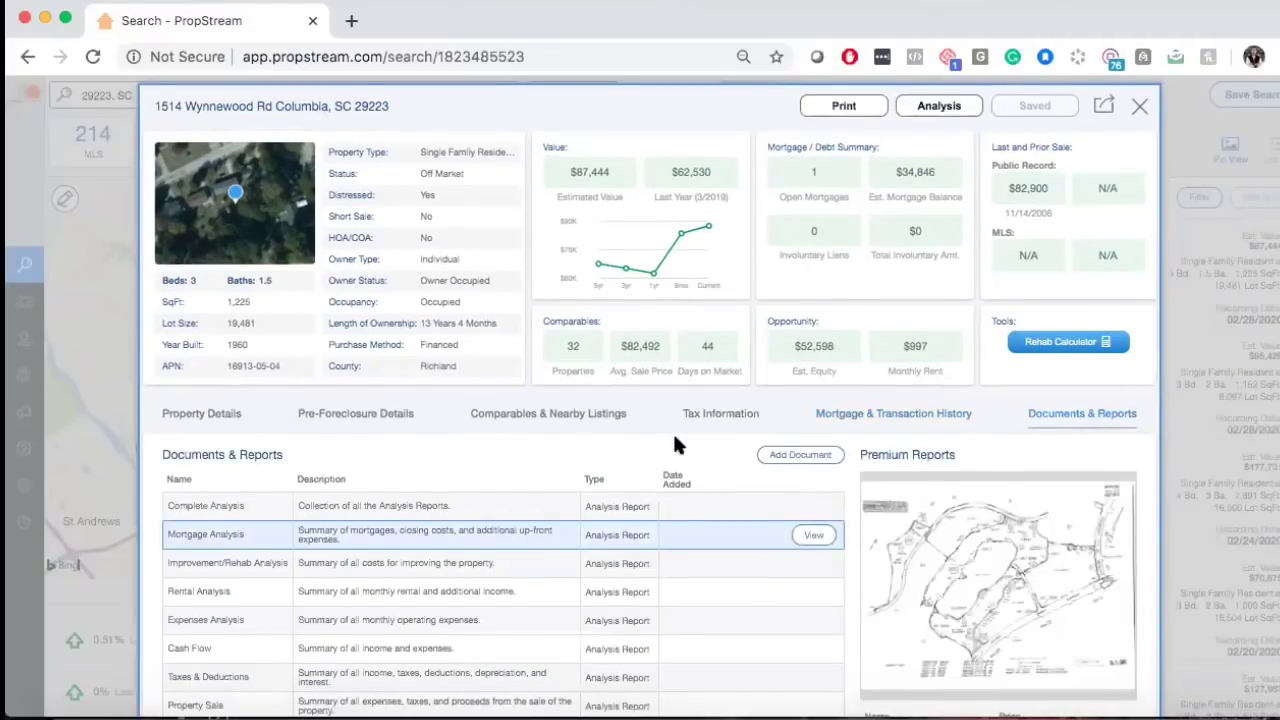
{"action": "scroll", "coordinate": [690, 470], "scroll_direction": "down", "scroll_amount": 1}
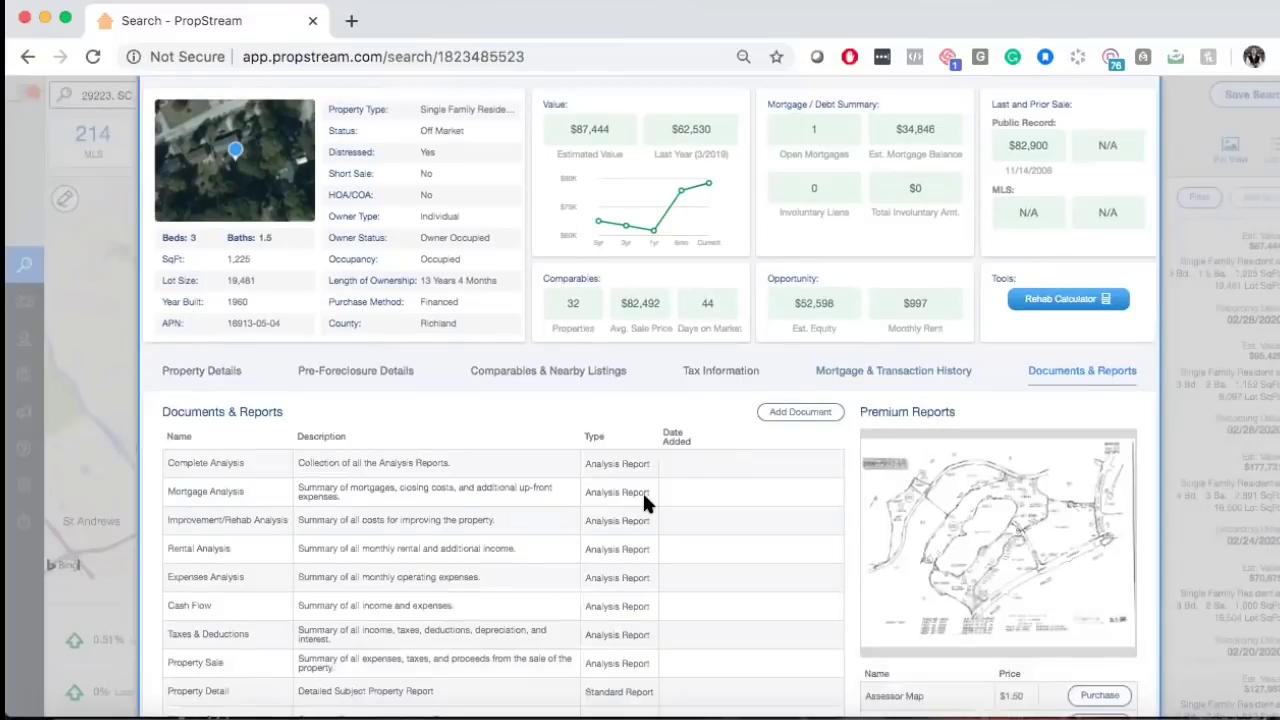
{"action": "scroll", "coordinate": [643, 500], "scroll_direction": "down", "scroll_amount": 2}
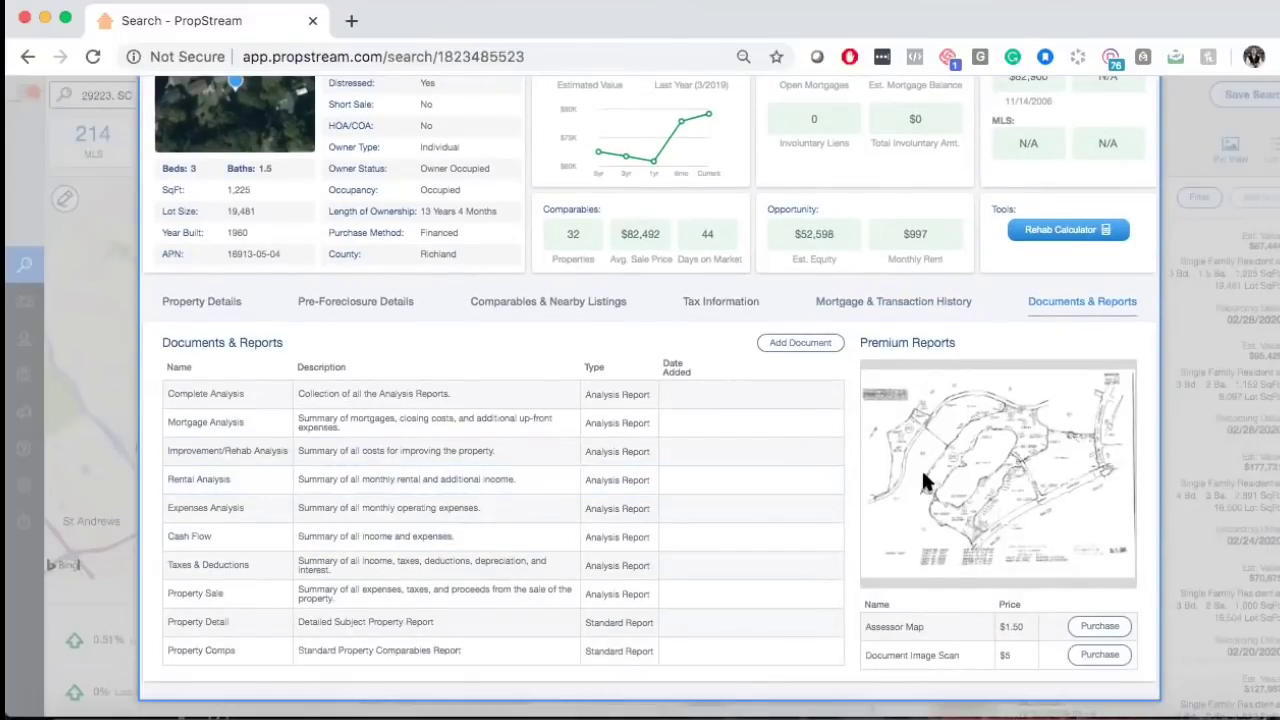
{"action": "scroll", "coordinate": [237, 443], "scroll_direction": "up", "scroll_amount": 3}
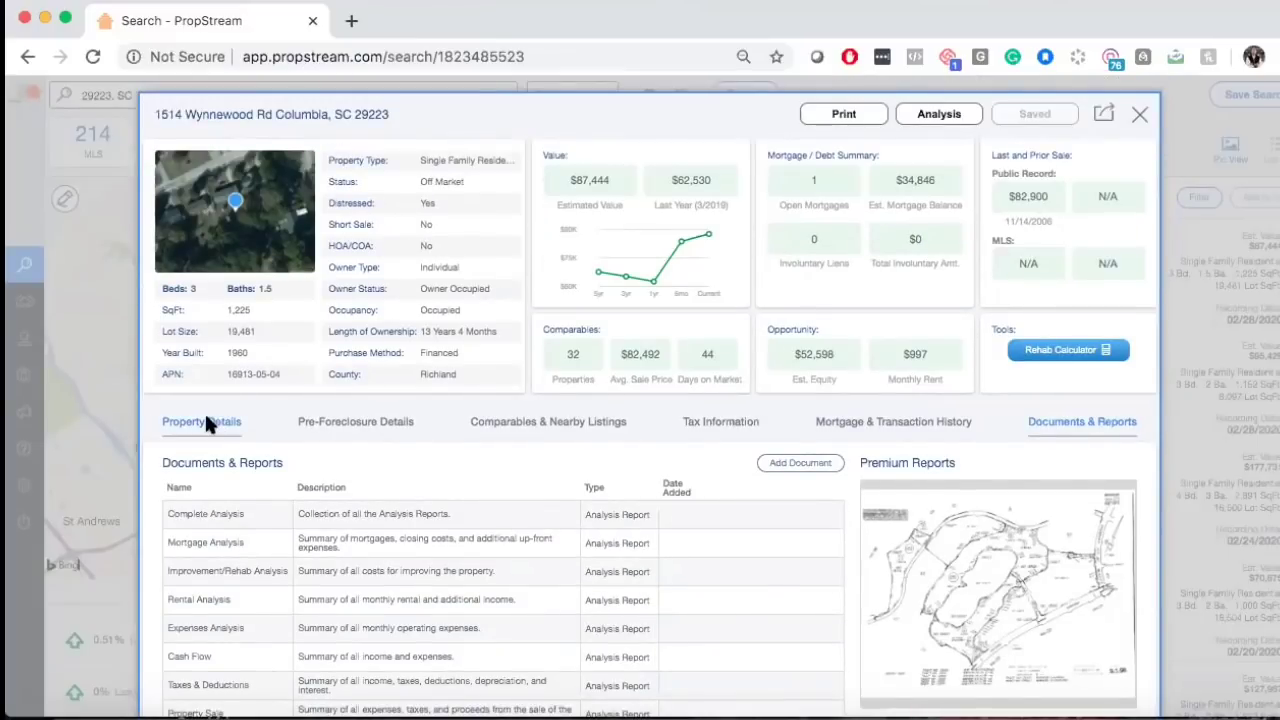
Return to the ownership and characteristics details, check the rehab calculator's site, and close the property record
{"action": "left_click", "coordinate": [206, 421]}
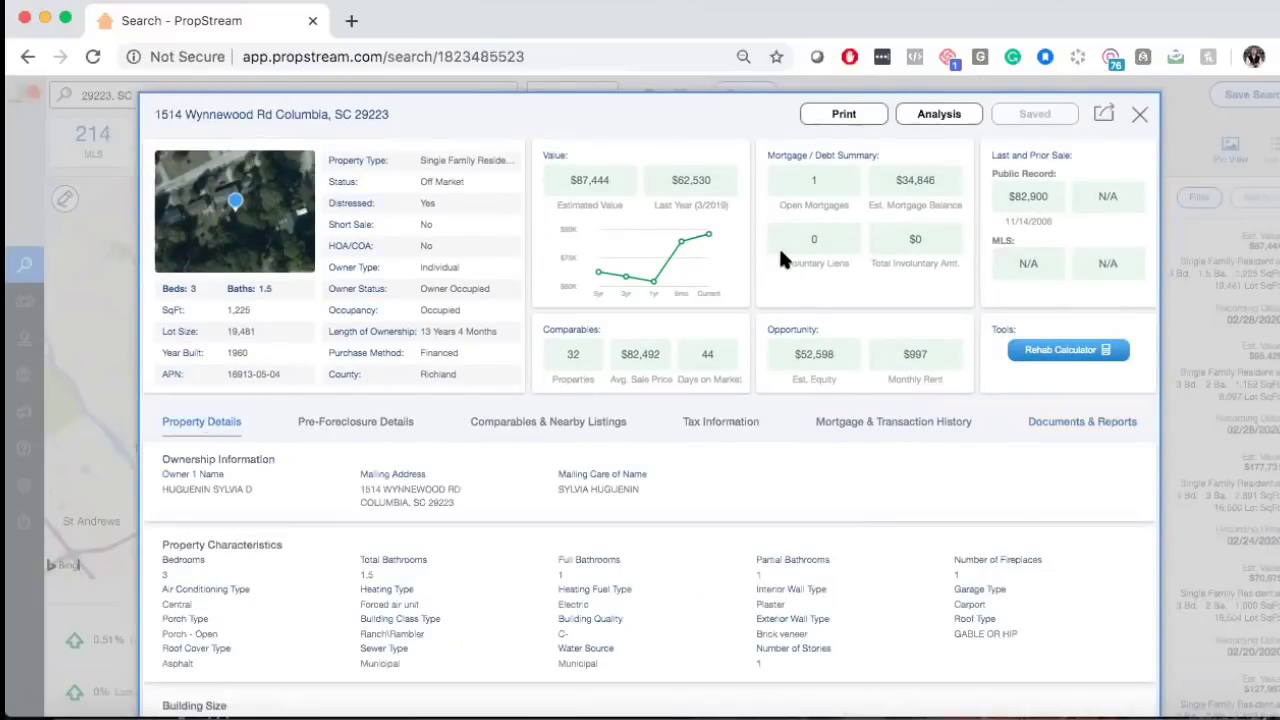
{"action": "left_click", "coordinate": [1075, 356]}
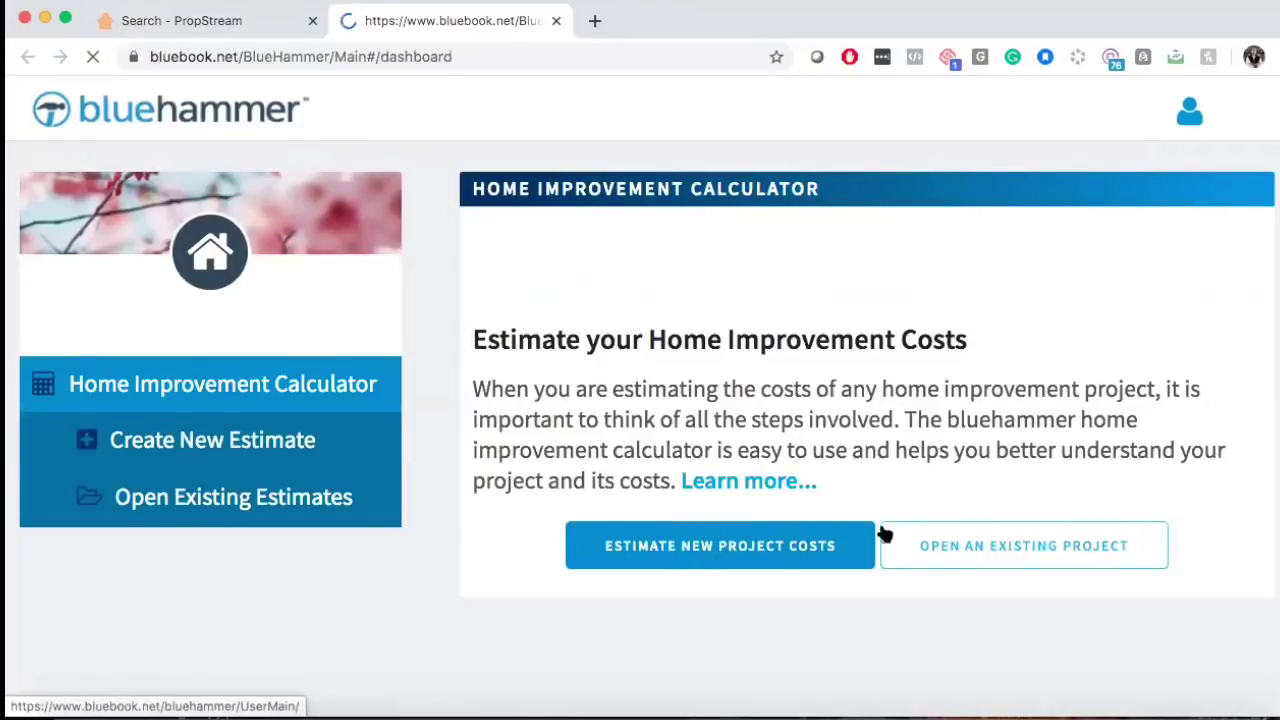
{"action": "left_click", "coordinate": [228, 24]}
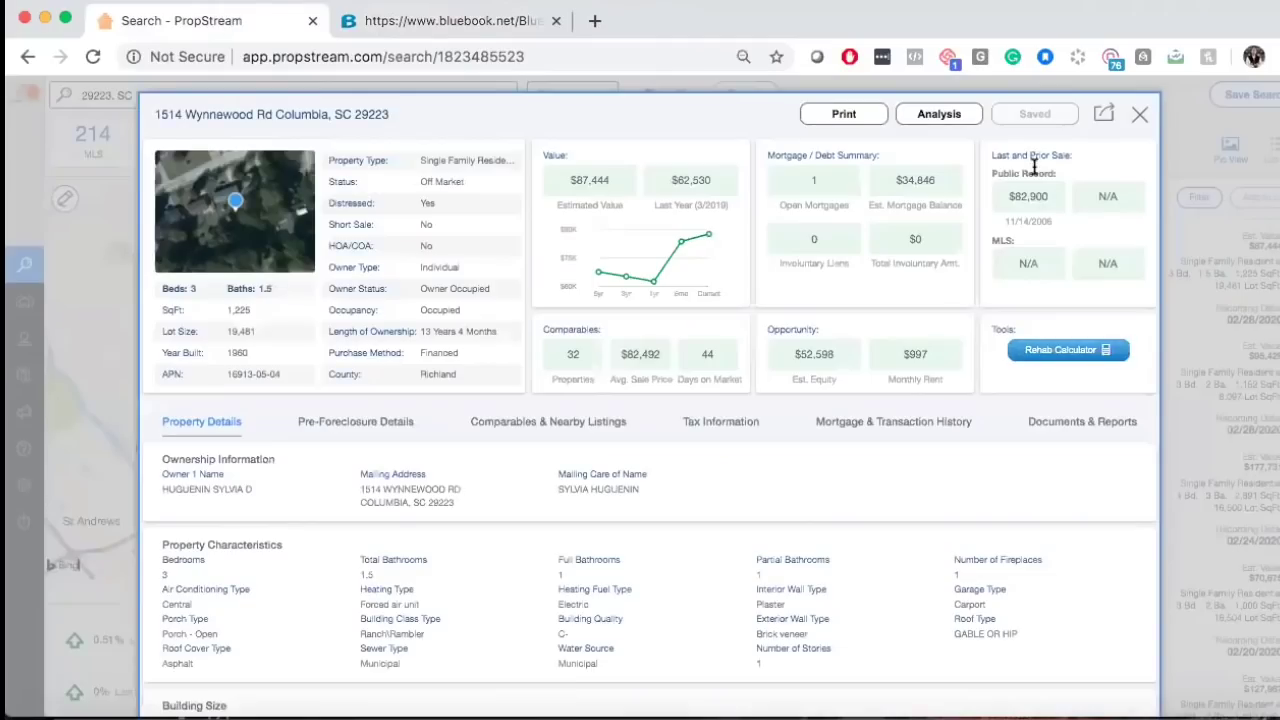
{"action": "left_click", "coordinate": [1142, 119]}
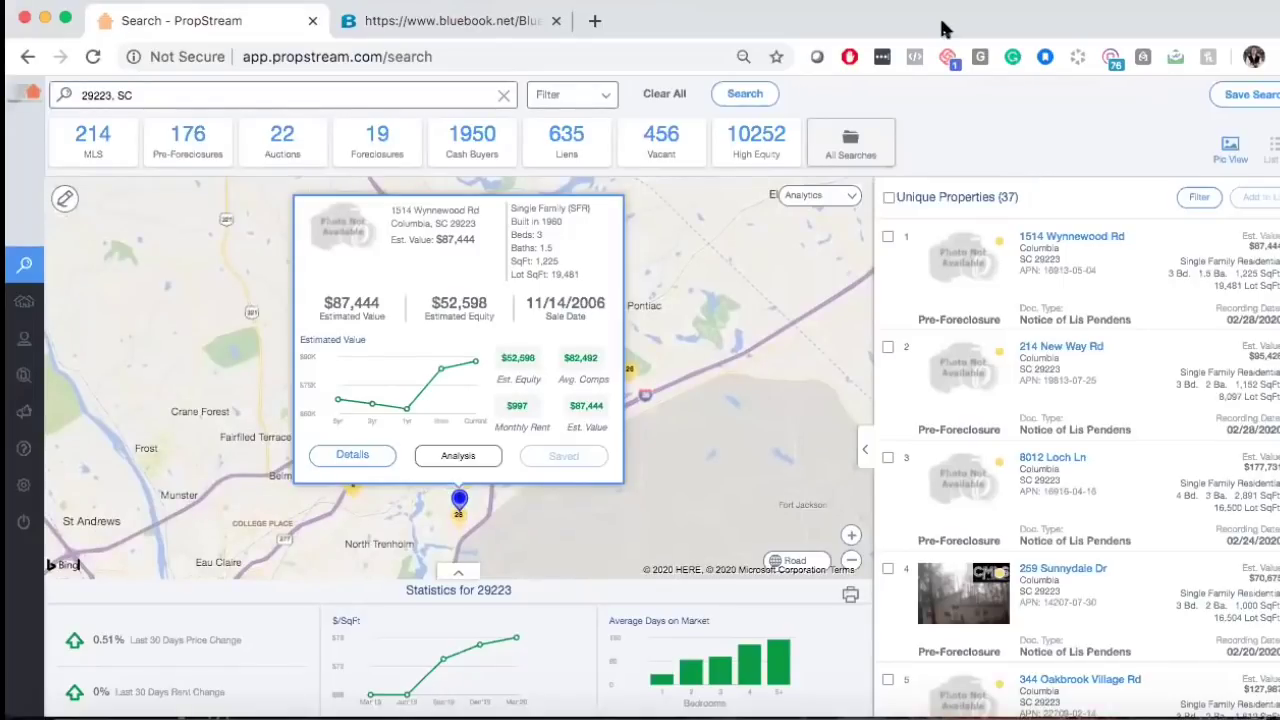
Change the search location to Columbia, SC
{"action": "double_click", "coordinate": [100, 95]}
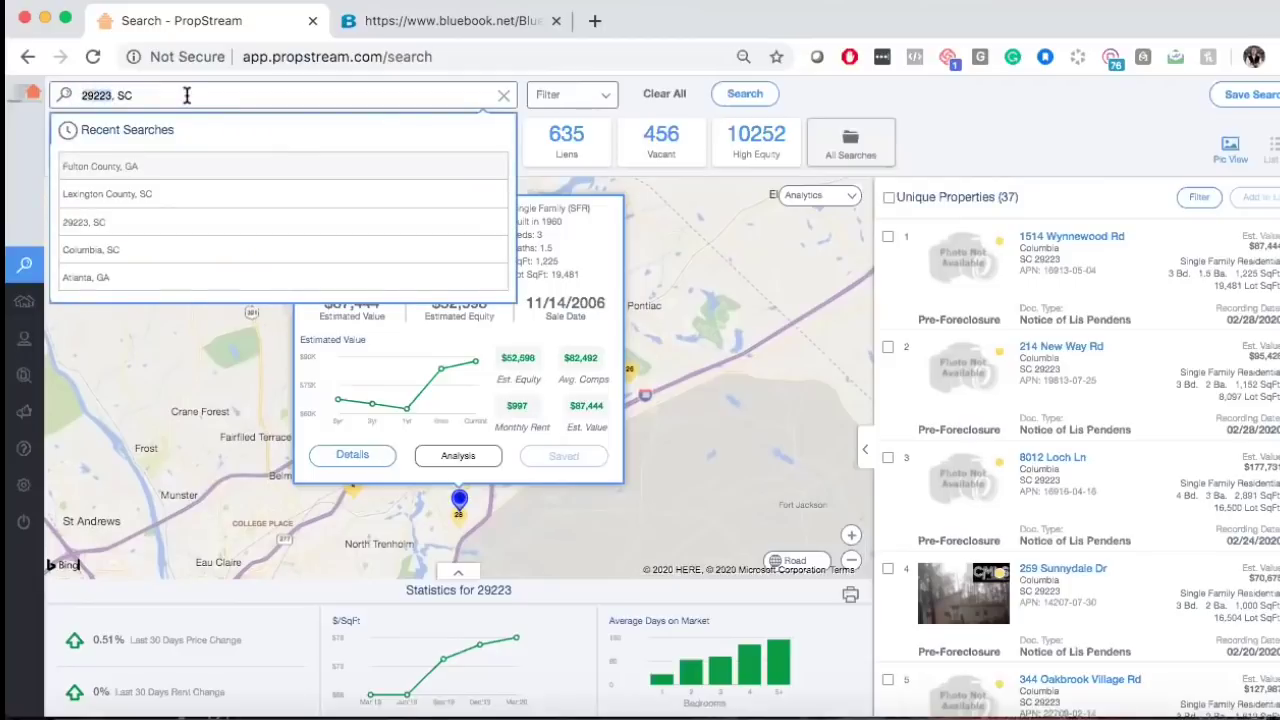
{"action": "type", "text": "co"}
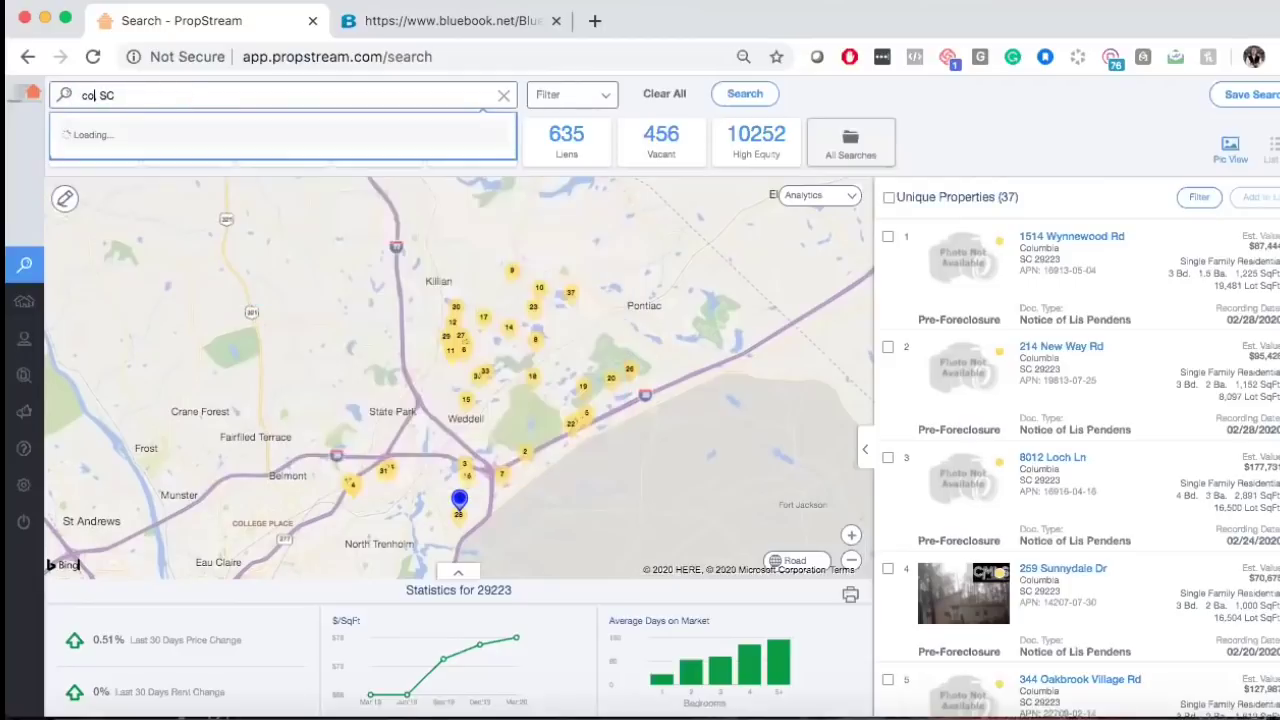
{"action": "type", "text": "lumbia,"}
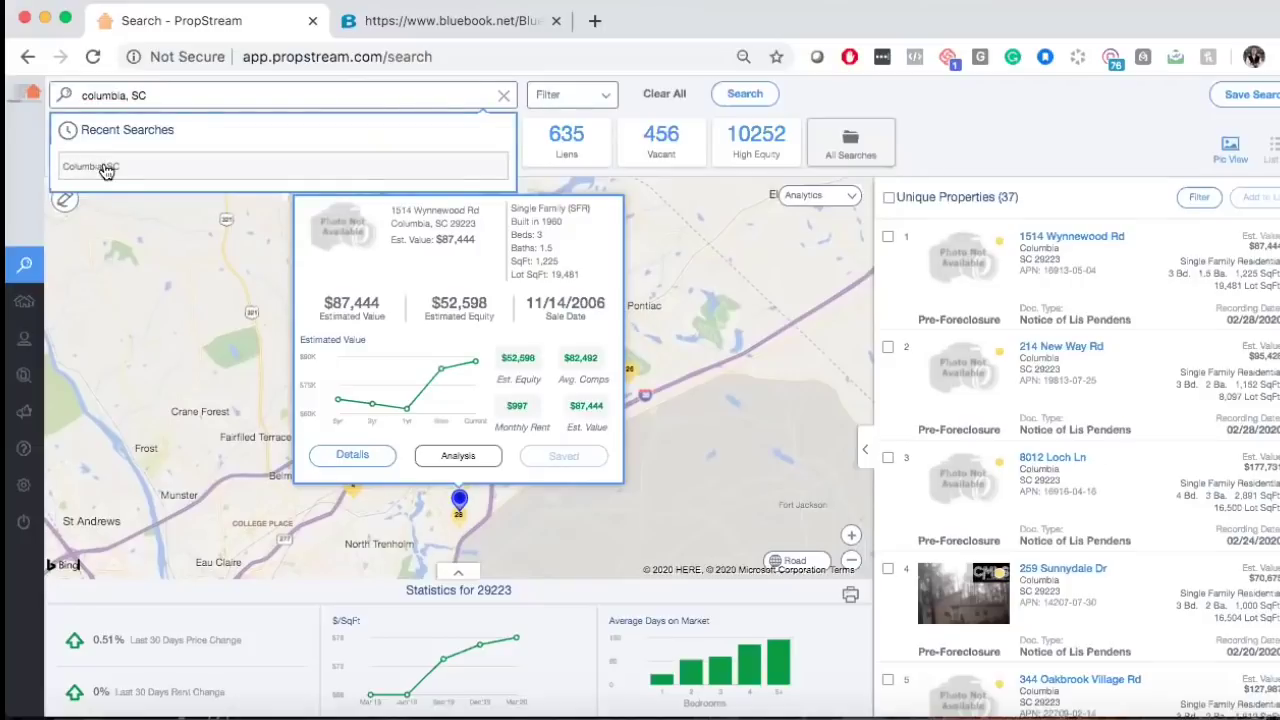
{"action": "left_click", "coordinate": [106, 171]}
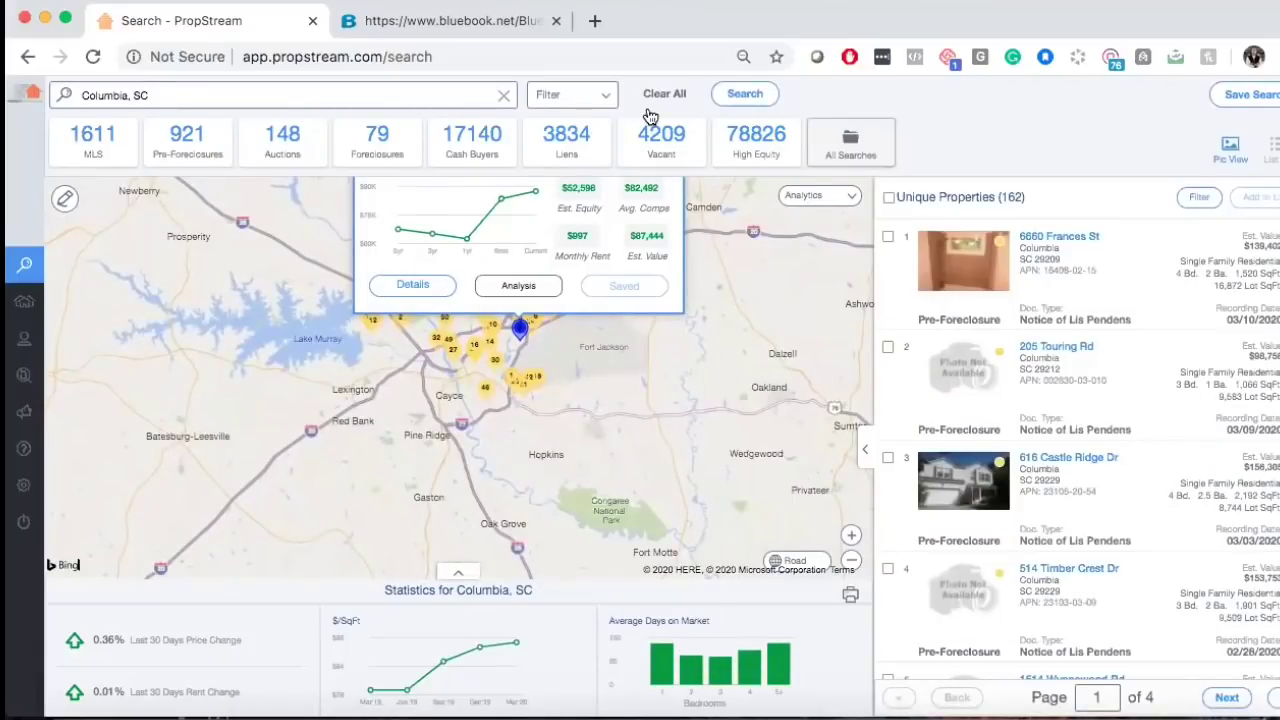
Review the active search criteria and look through the matching Columbia pre-foreclosure properties
{"action": "left_click", "coordinate": [572, 94]}
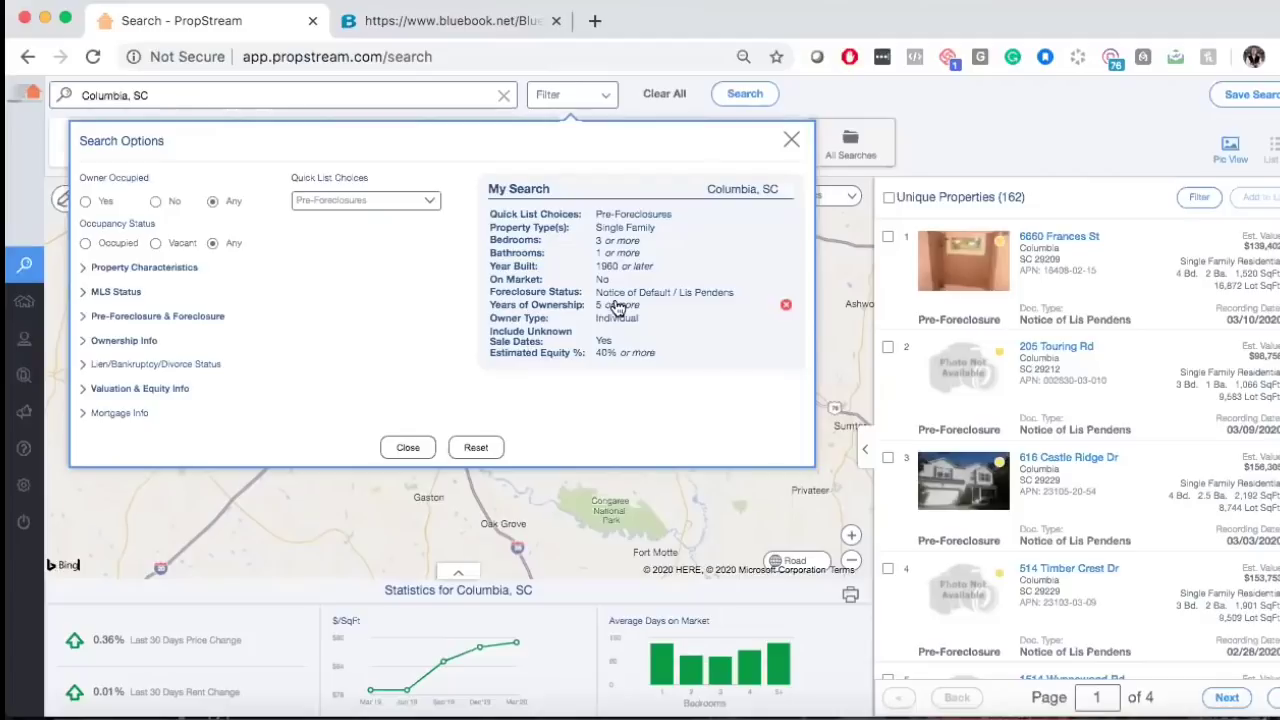
{"action": "left_click", "coordinate": [1008, 197]}
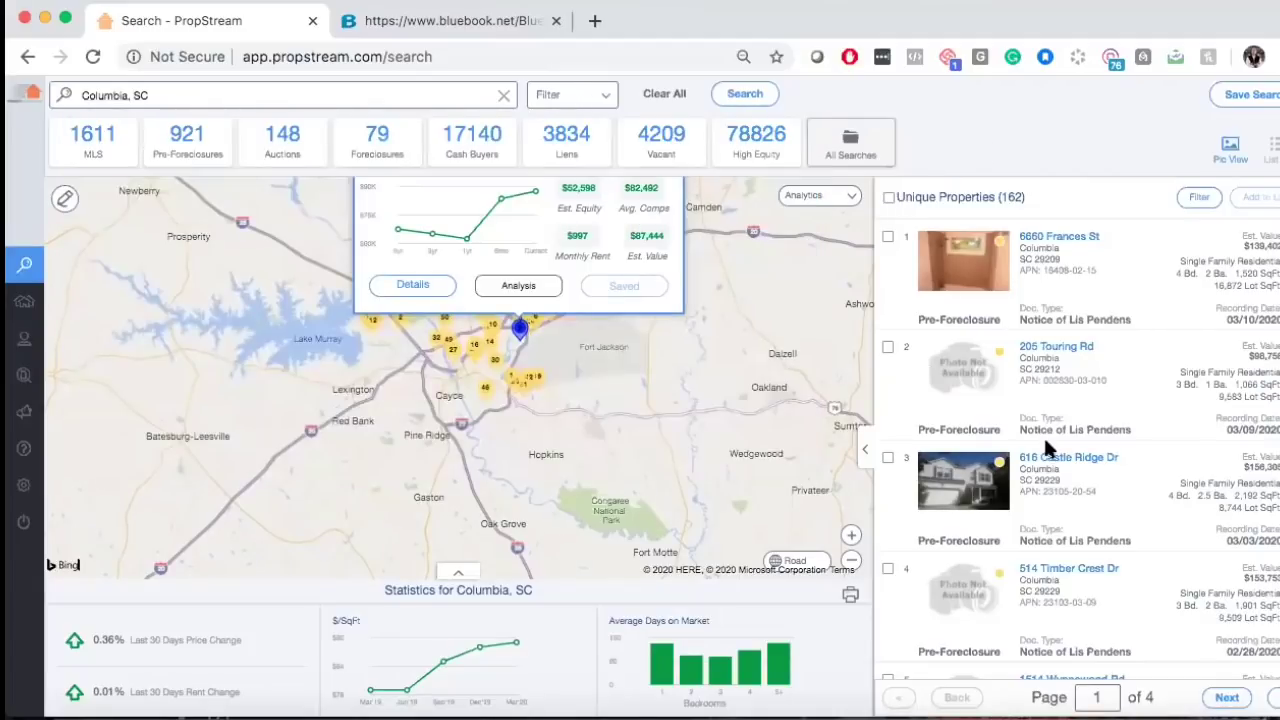
{"action": "scroll", "coordinate": [1066, 502], "scroll_direction": "down", "scroll_amount": 1}
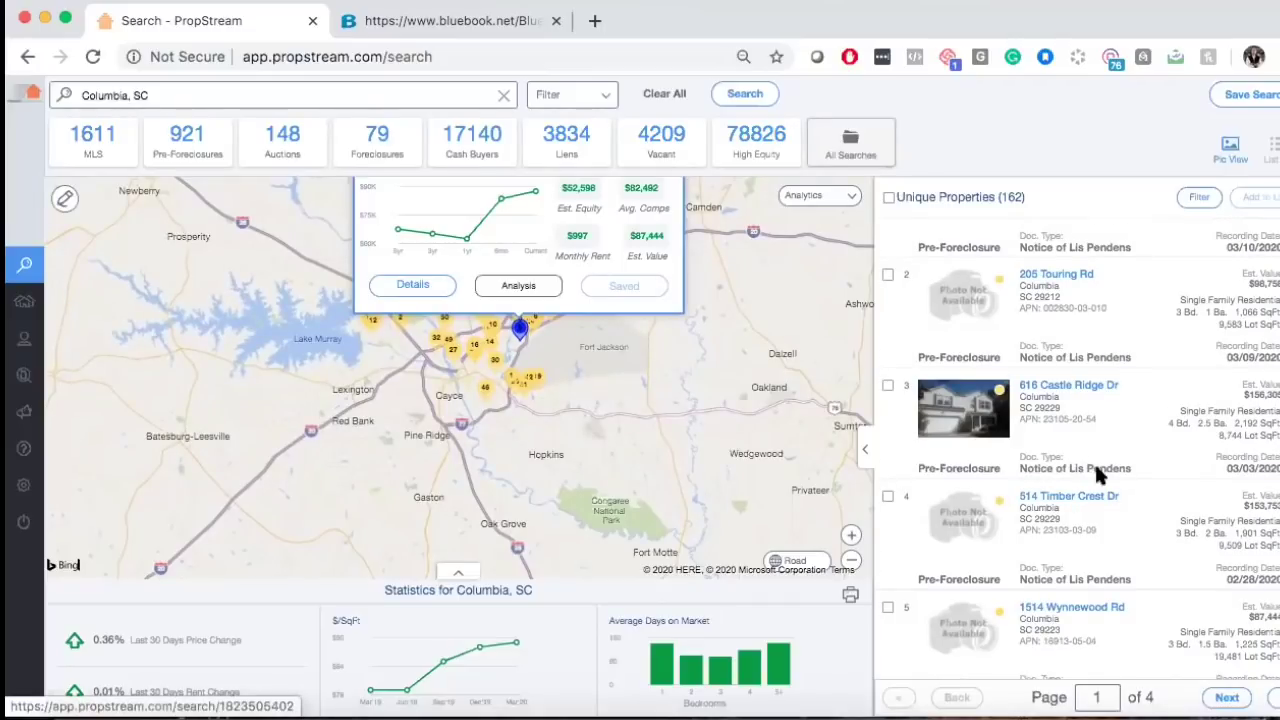
{"action": "scroll", "coordinate": [1096, 476], "scroll_direction": "down", "scroll_amount": 1}
{"action": "scroll", "coordinate": [1100, 477], "scroll_direction": "up", "scroll_amount": 1}
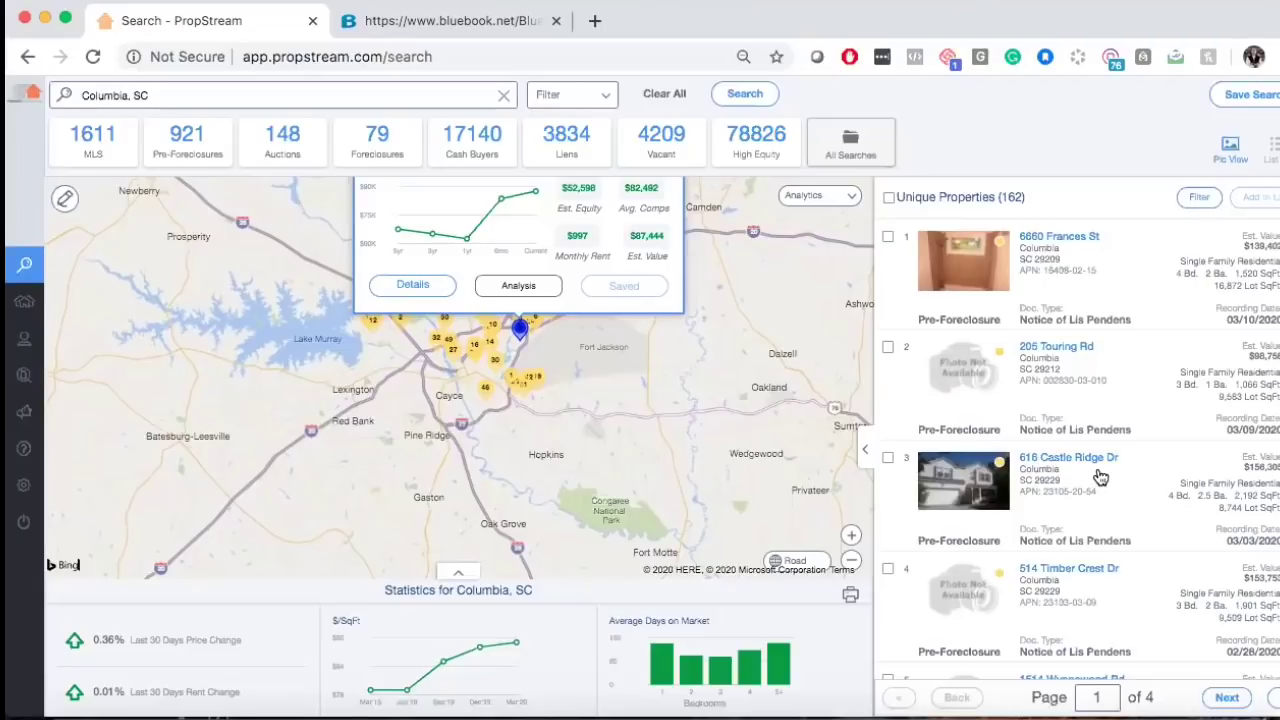
Select all the resulting properties and save them to a new marketing list named "Pre-Foreclosures March 2020"
{"action": "left_click", "coordinate": [888, 199]}
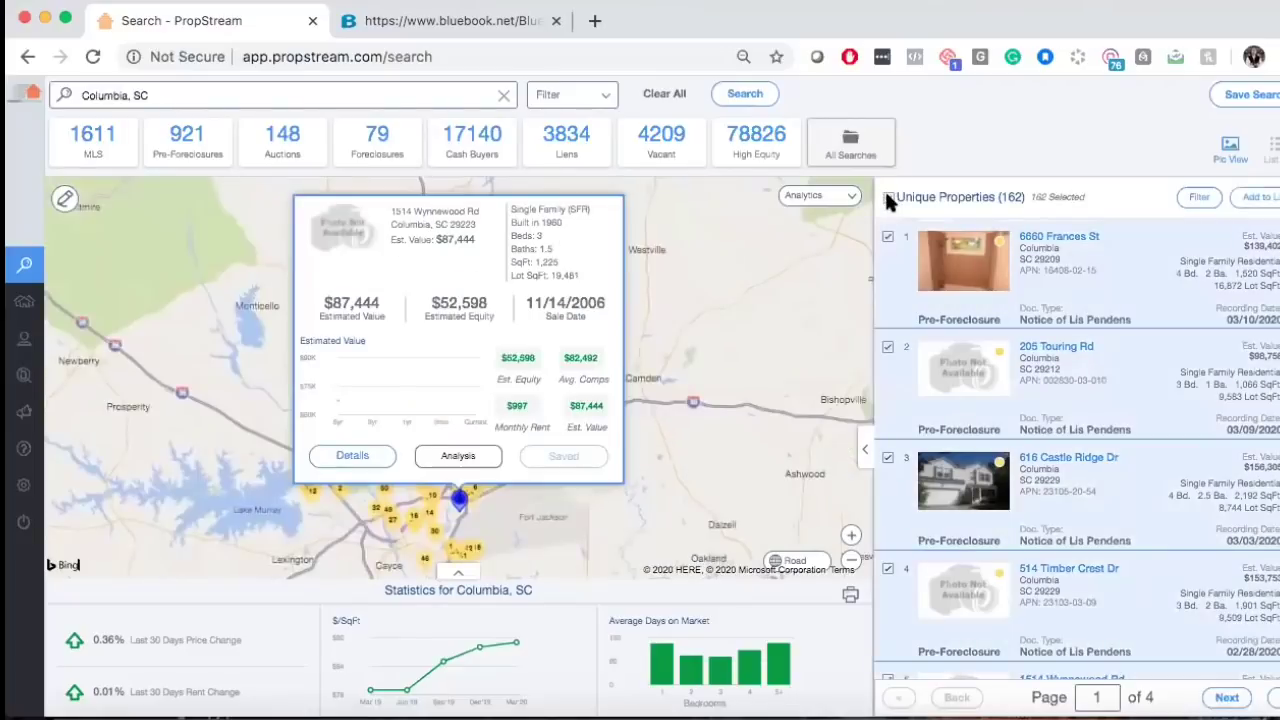
{"action": "left_click", "coordinate": [1262, 199]}
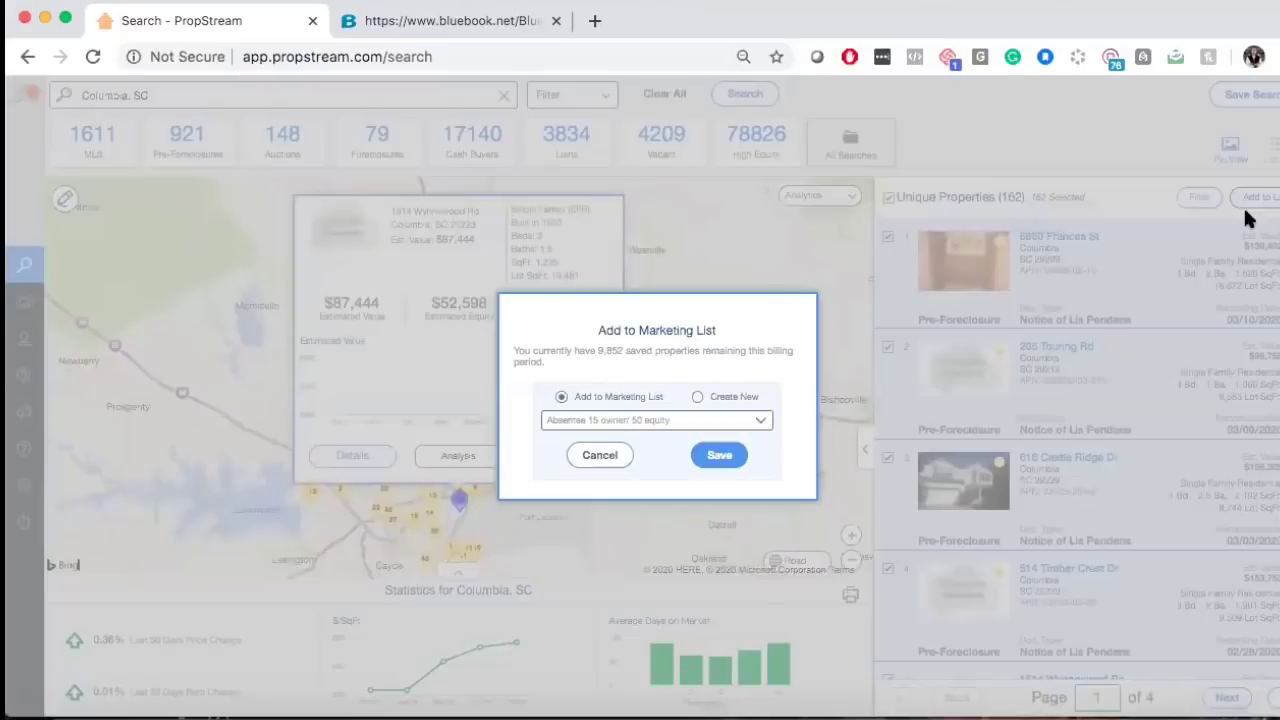
{"action": "left_click", "coordinate": [697, 397]}
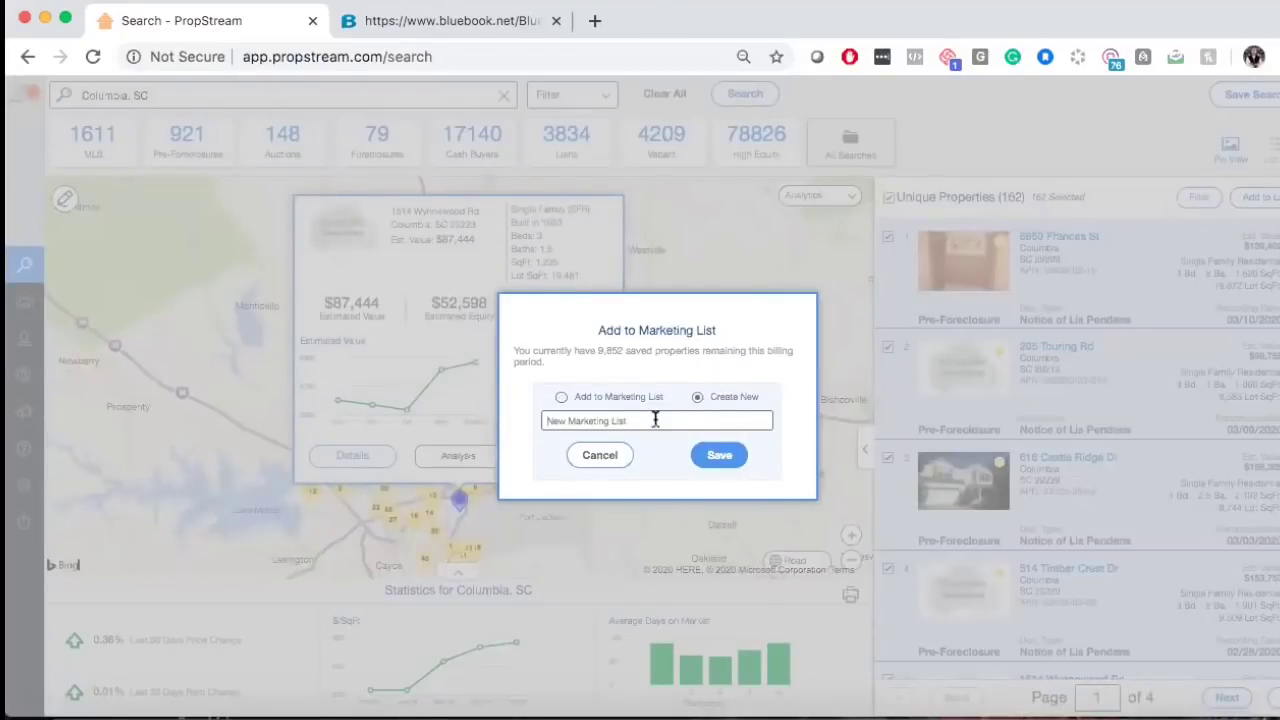
{"action": "left_click", "coordinate": [655, 420]}
{"action": "type", "text": "Pre-F"}
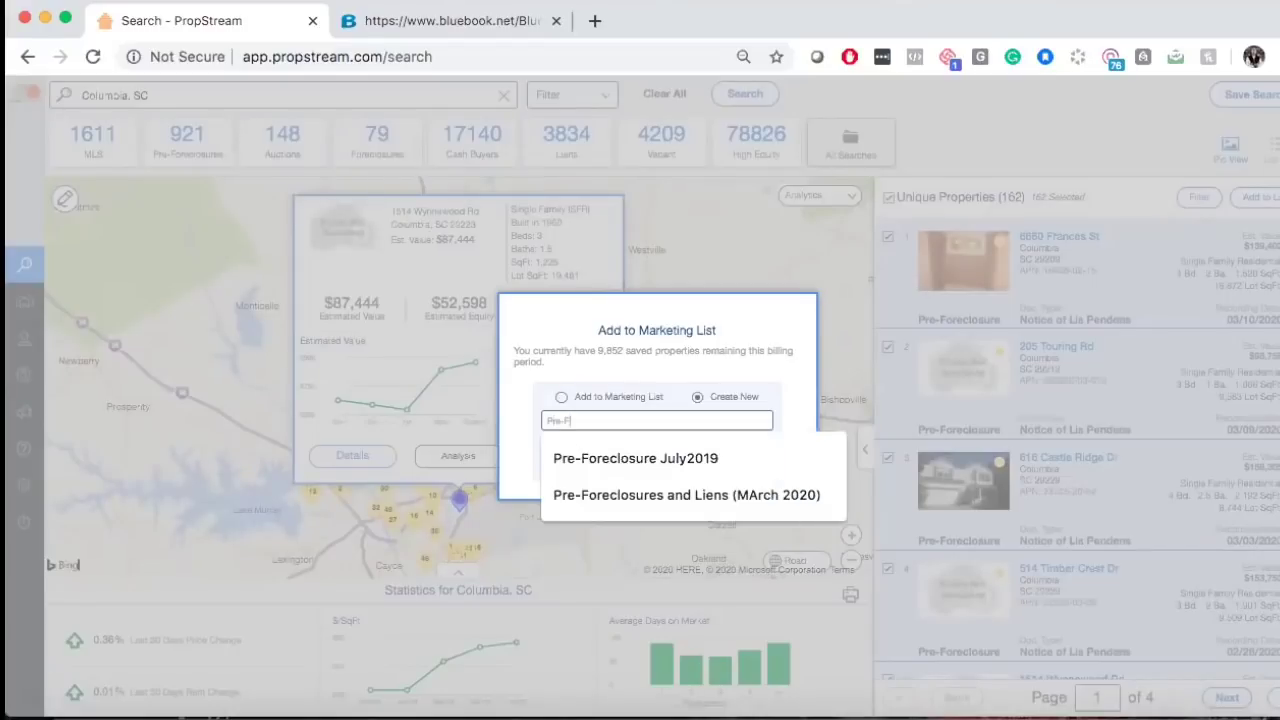
{"action": "type", "text": "oreclosures"}
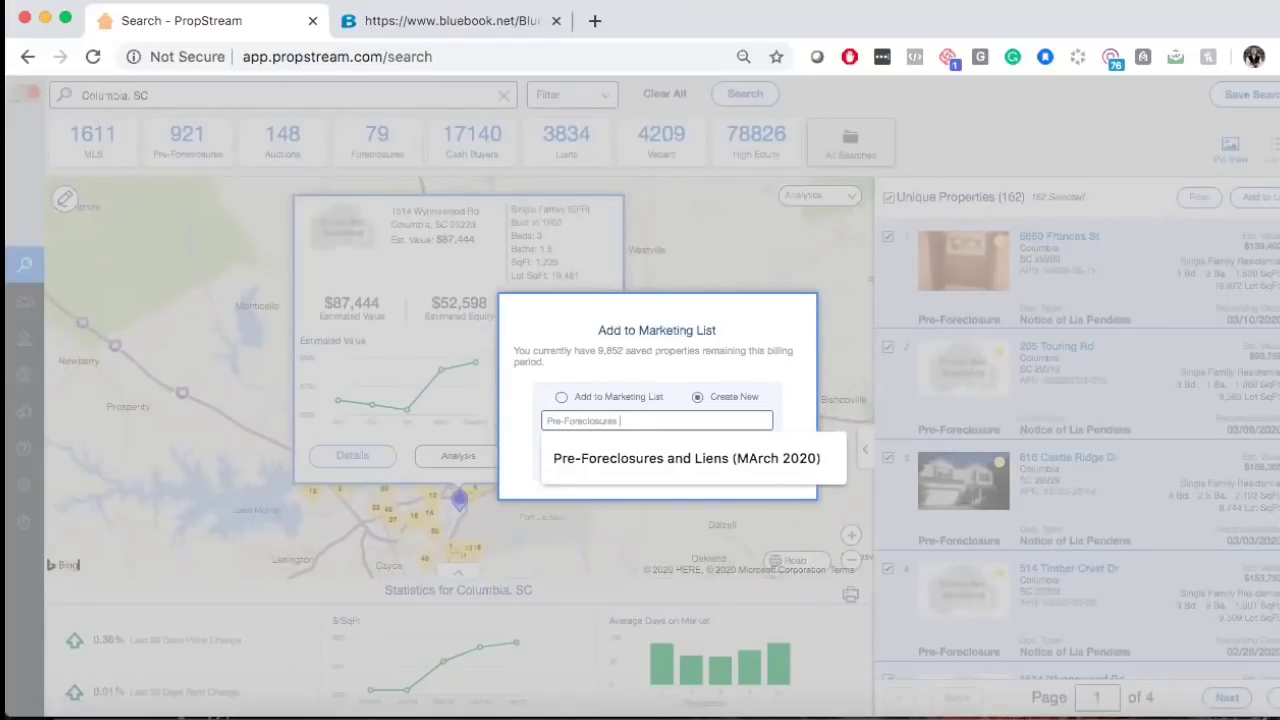
{"action": "type", "text": " March"}
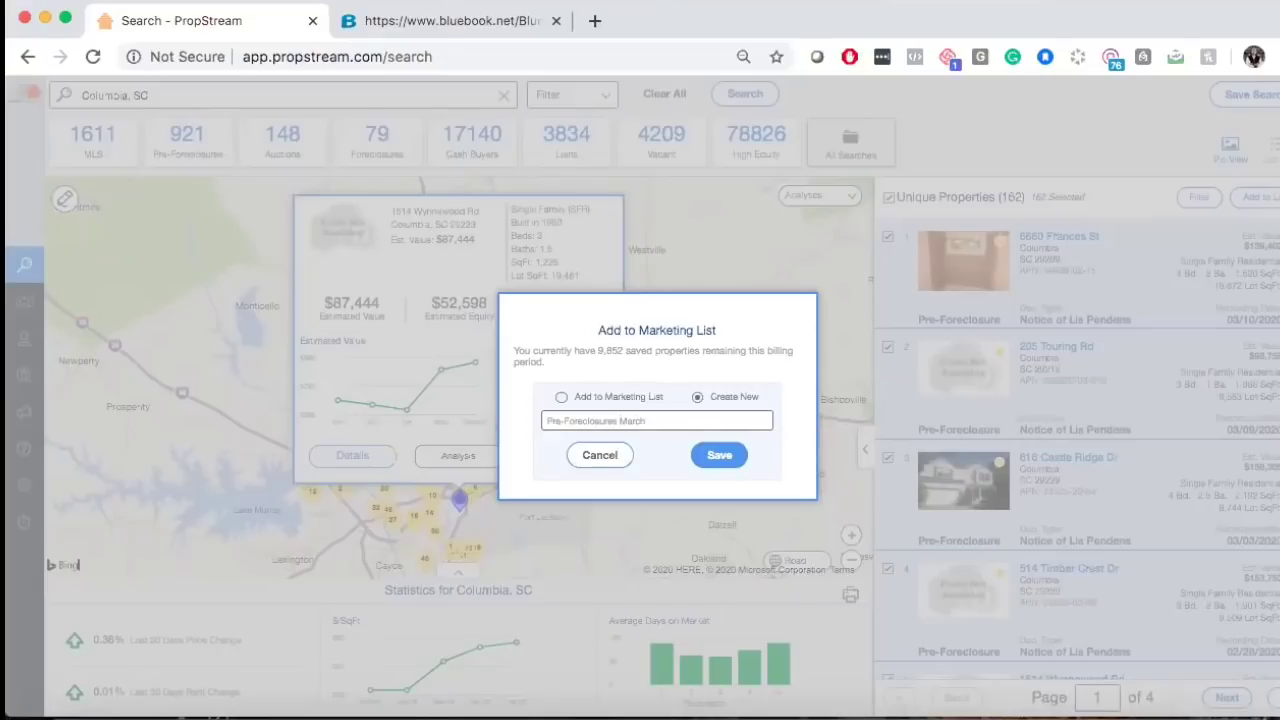
{"action": "type", "text": " 2020"}
{"action": "left_click", "coordinate": [721, 456]}
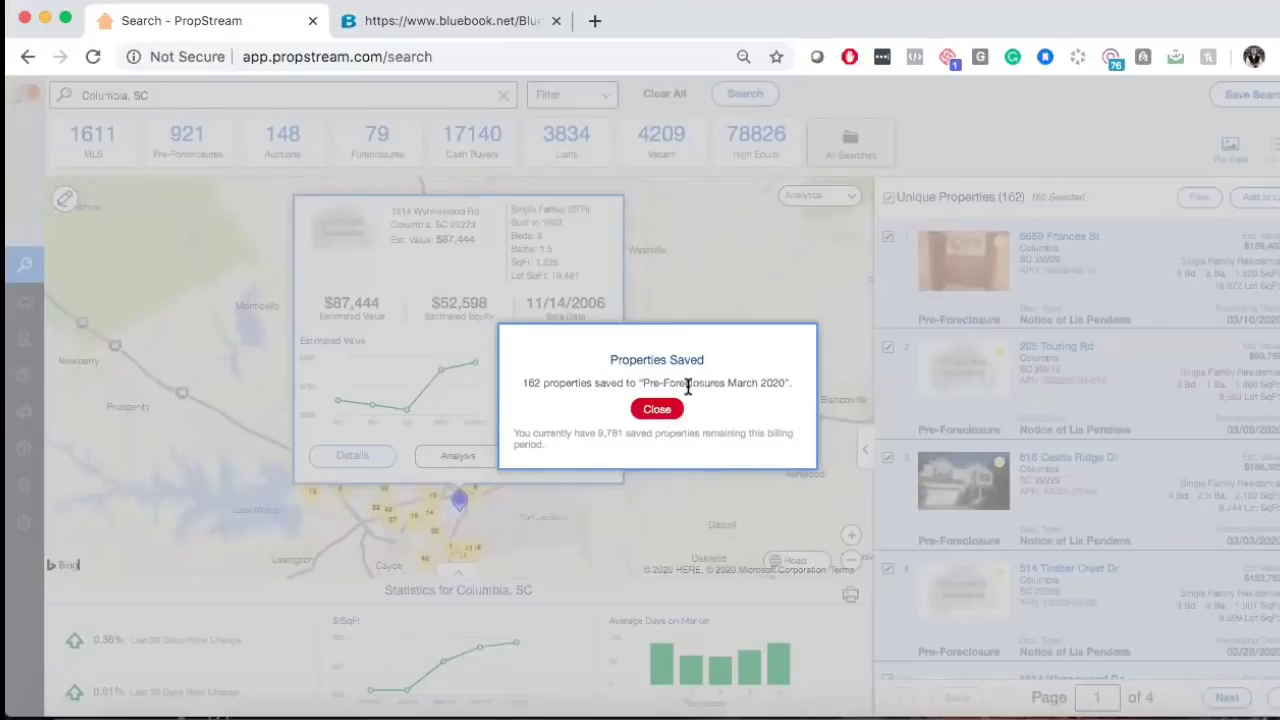
{"action": "left_click", "coordinate": [660, 409]}
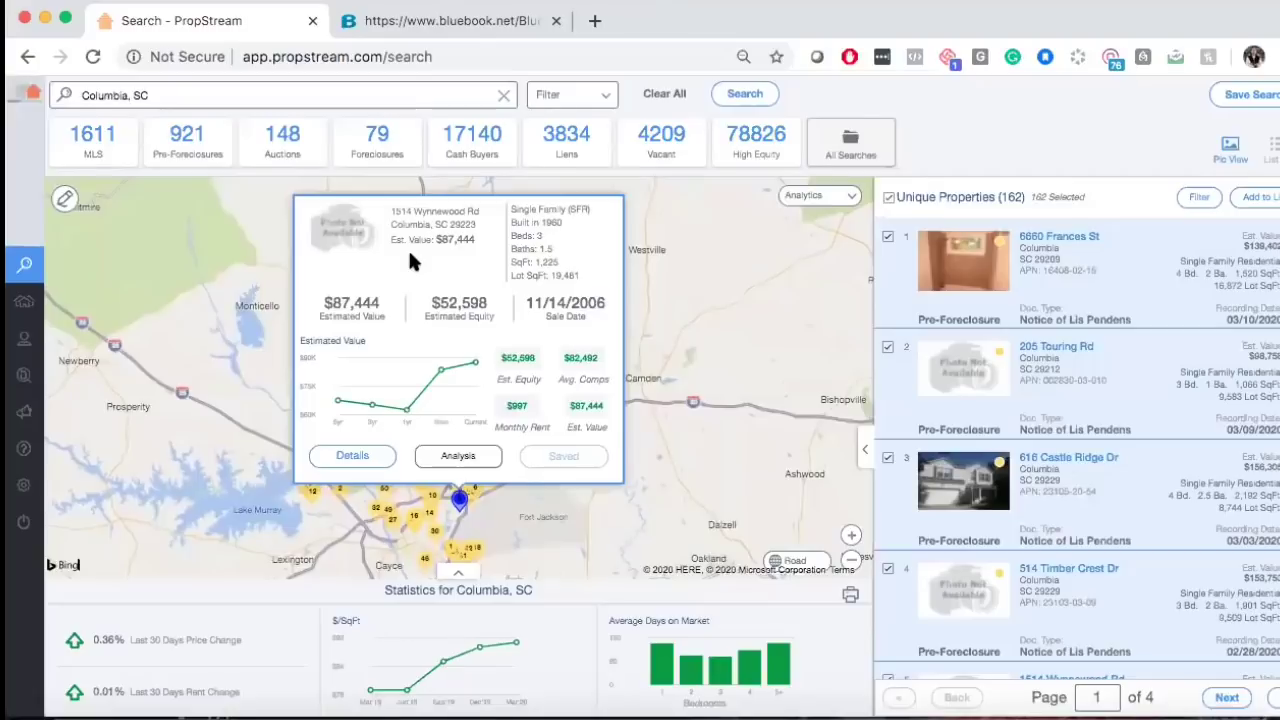
{"action": "left_click", "coordinate": [740, 243]}
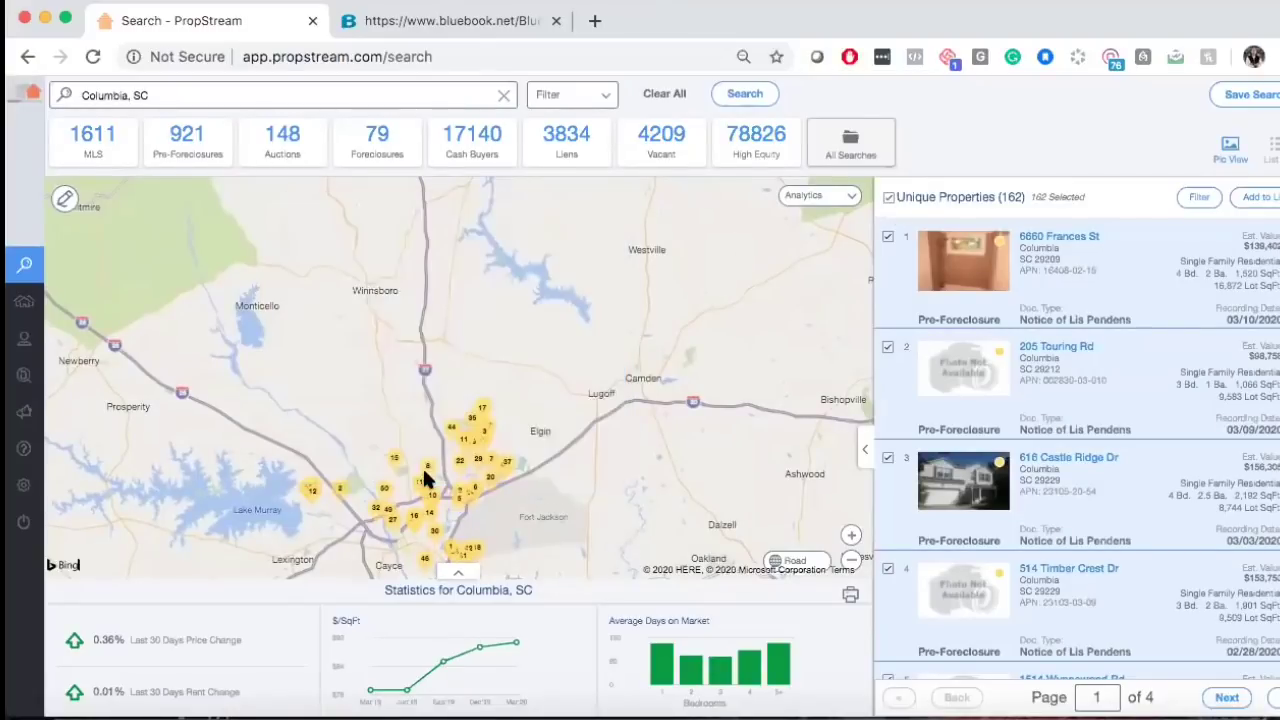
Open the "Pre-Foreclosures March 2020" marketing list among the saved properties
{"action": "mouse_move", "coordinate": [57, 305]}
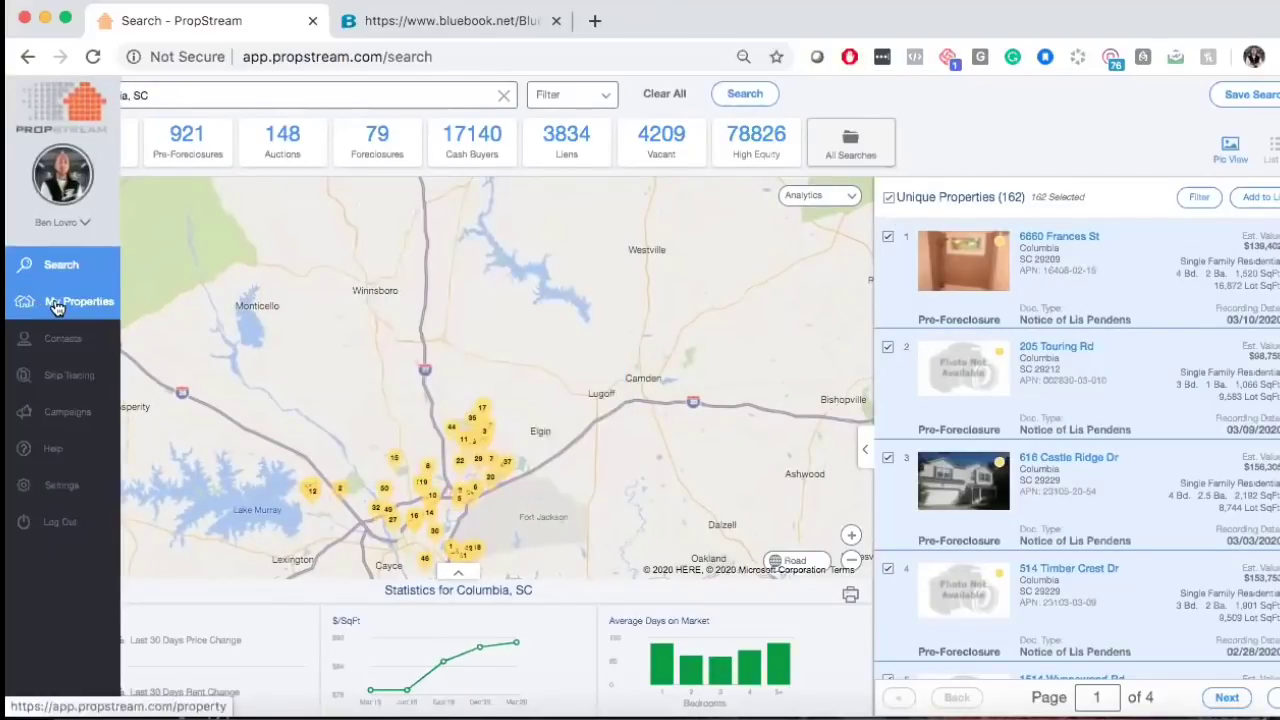
{"action": "left_click", "coordinate": [68, 306]}
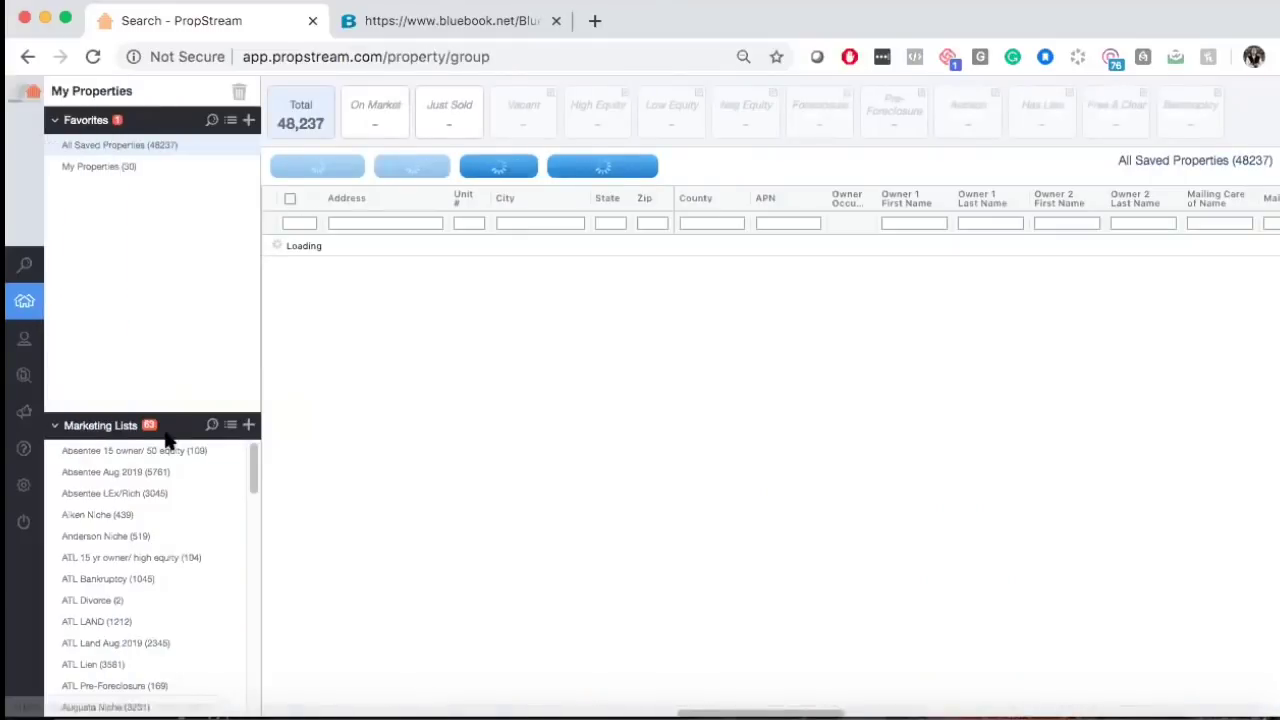
{"action": "scroll", "coordinate": [160, 525], "scroll_direction": "down", "scroll_amount": 2}
{"action": "scroll", "coordinate": [168, 558], "scroll_direction": "down", "scroll_amount": 1}
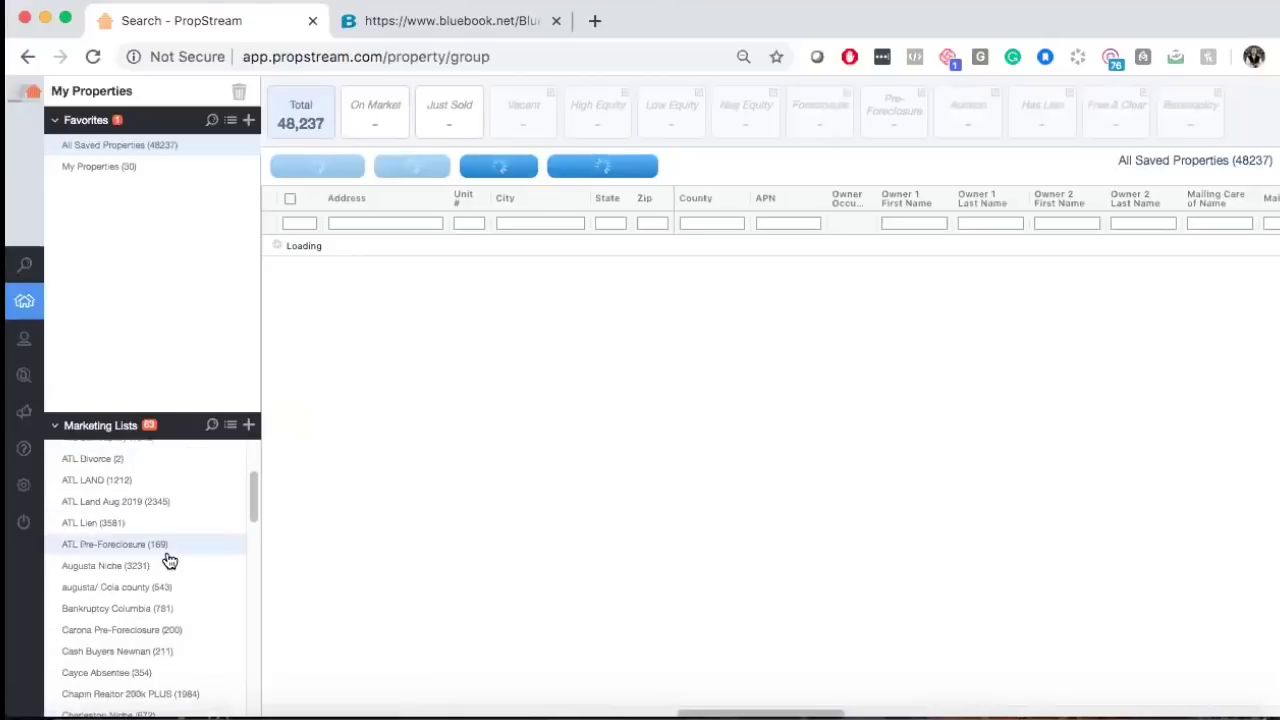
{"action": "scroll", "coordinate": [170, 555], "scroll_direction": "down", "scroll_amount": 5}
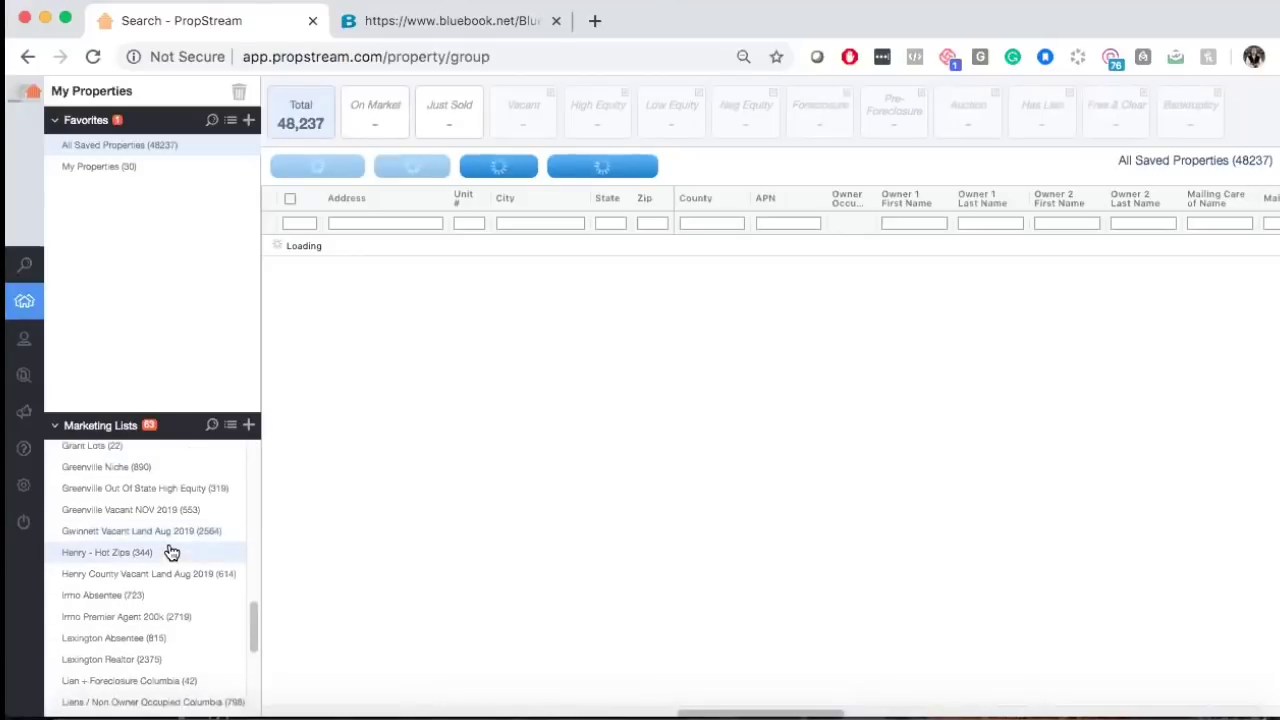
{"action": "scroll", "coordinate": [170, 548], "scroll_direction": "up", "scroll_amount": 1}
{"action": "scroll", "coordinate": [160, 565], "scroll_direction": "down", "scroll_amount": 4}
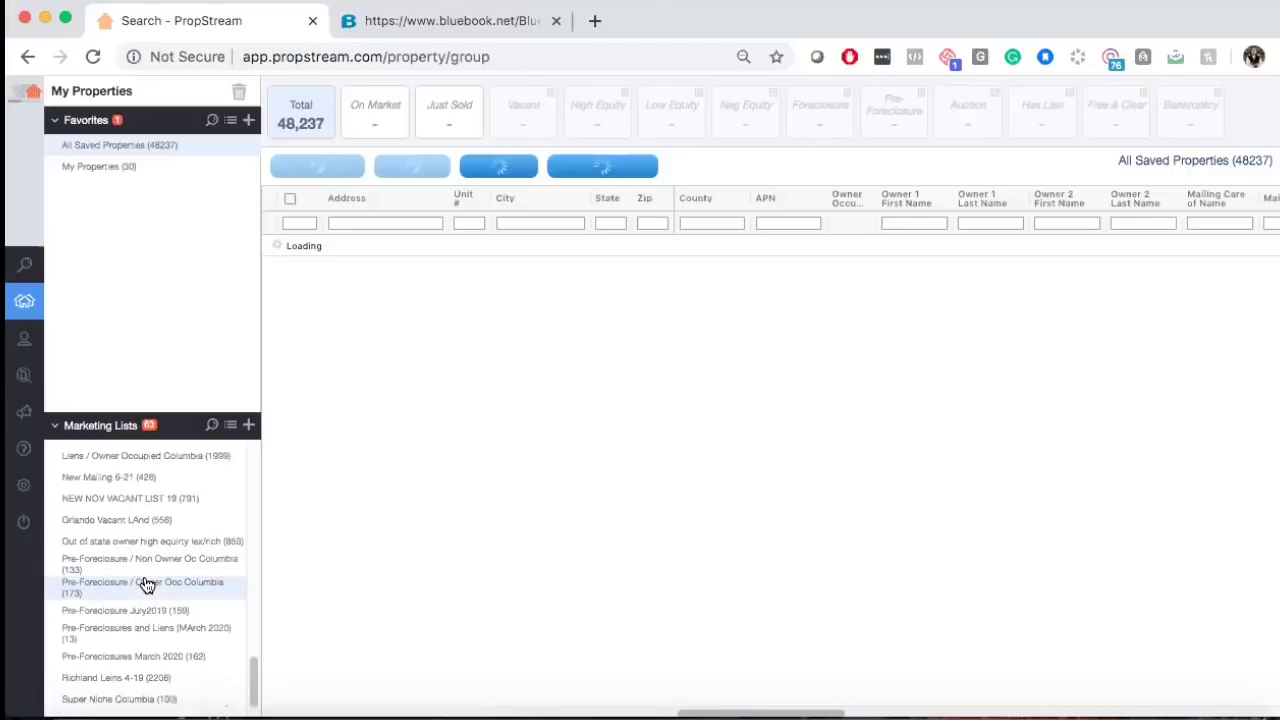
{"action": "scroll", "coordinate": [150, 610], "scroll_direction": "down", "scroll_amount": 2}
{"action": "left_click", "coordinate": [152, 642]}
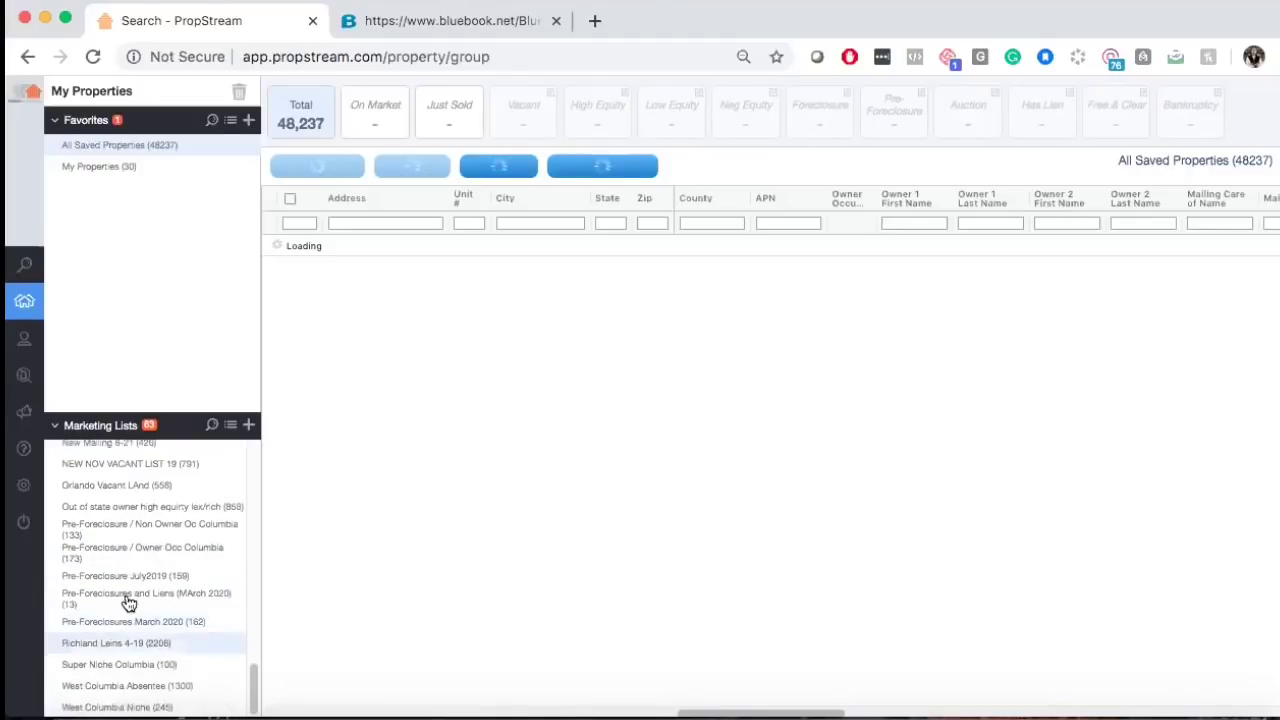
{"action": "left_click", "coordinate": [128, 600]}
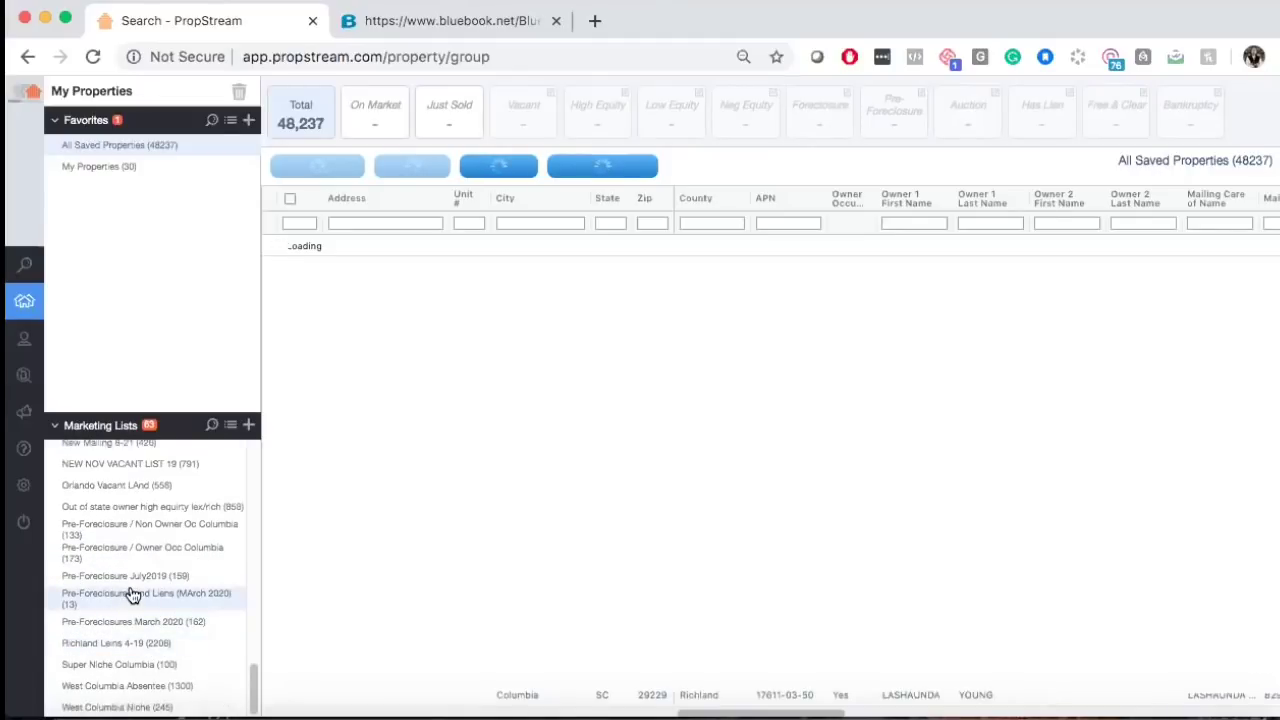
{"action": "left_click", "coordinate": [141, 622]}
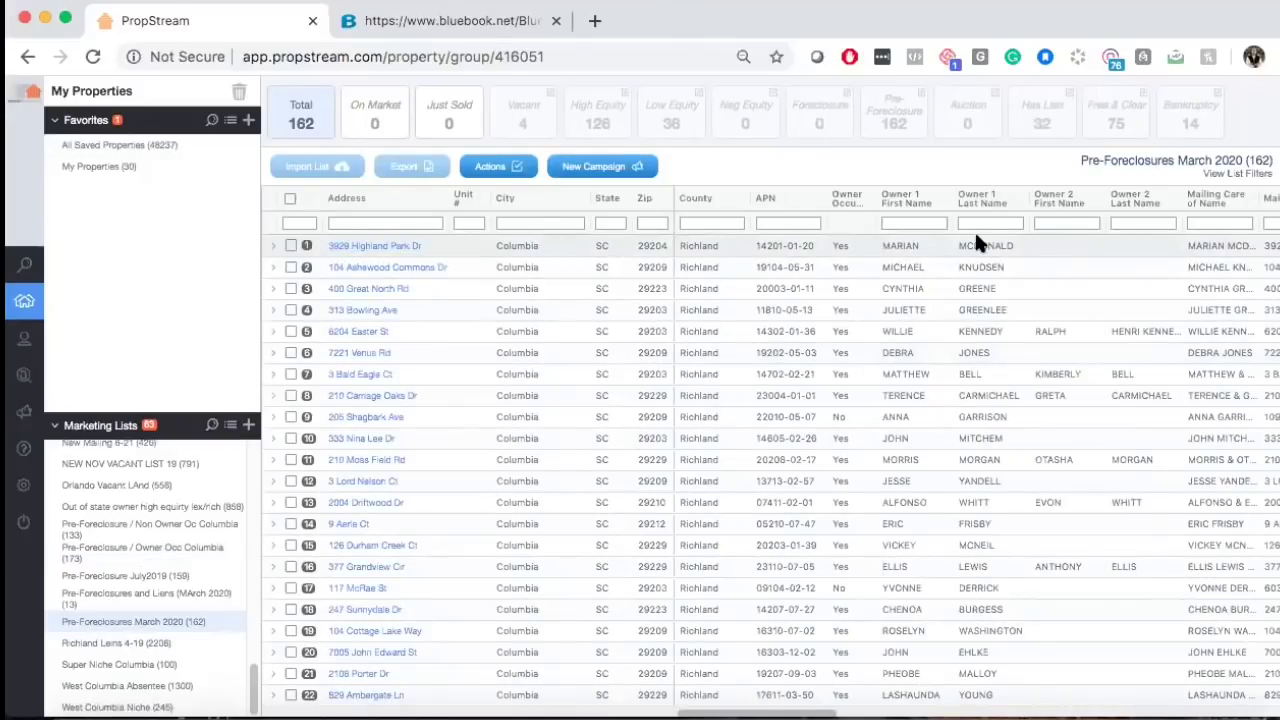
Look through the Pre-Foreclosures March 2020 list and select all its properties
{"action": "scroll", "coordinate": [978, 500], "scroll_direction": "down", "scroll_amount": 3}
{"action": "scroll", "coordinate": [968, 505], "scroll_direction": "down", "scroll_amount": 5}
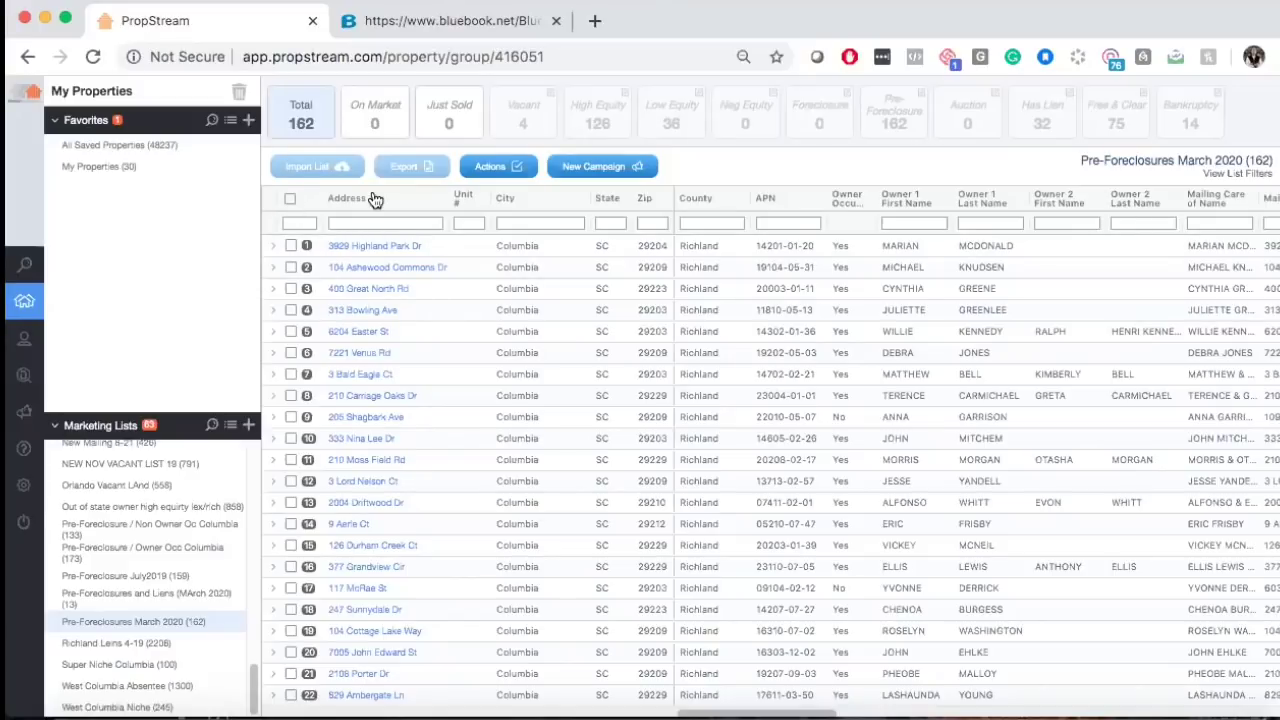
{"action": "left_click", "coordinate": [290, 246]}
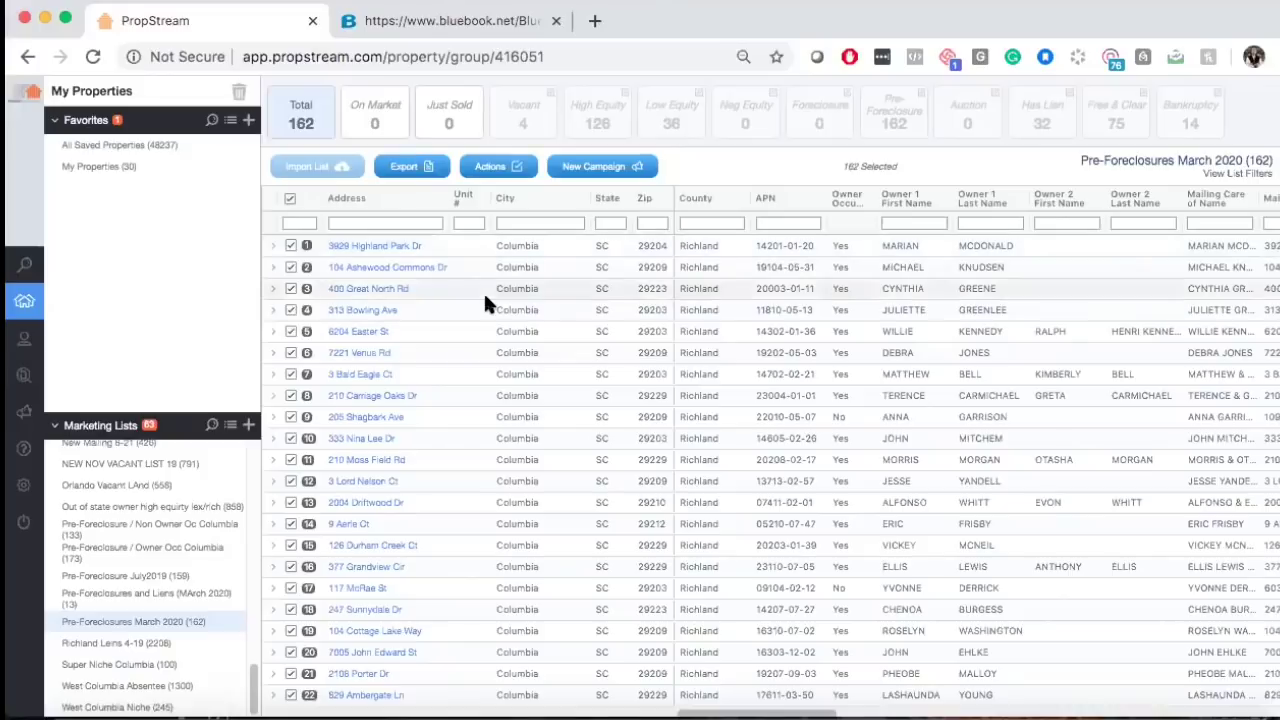
Export all the selected properties in the Pre-Foreclosures March 2020 list and check the remaining export allowance
{"action": "left_click", "coordinate": [290, 198]}
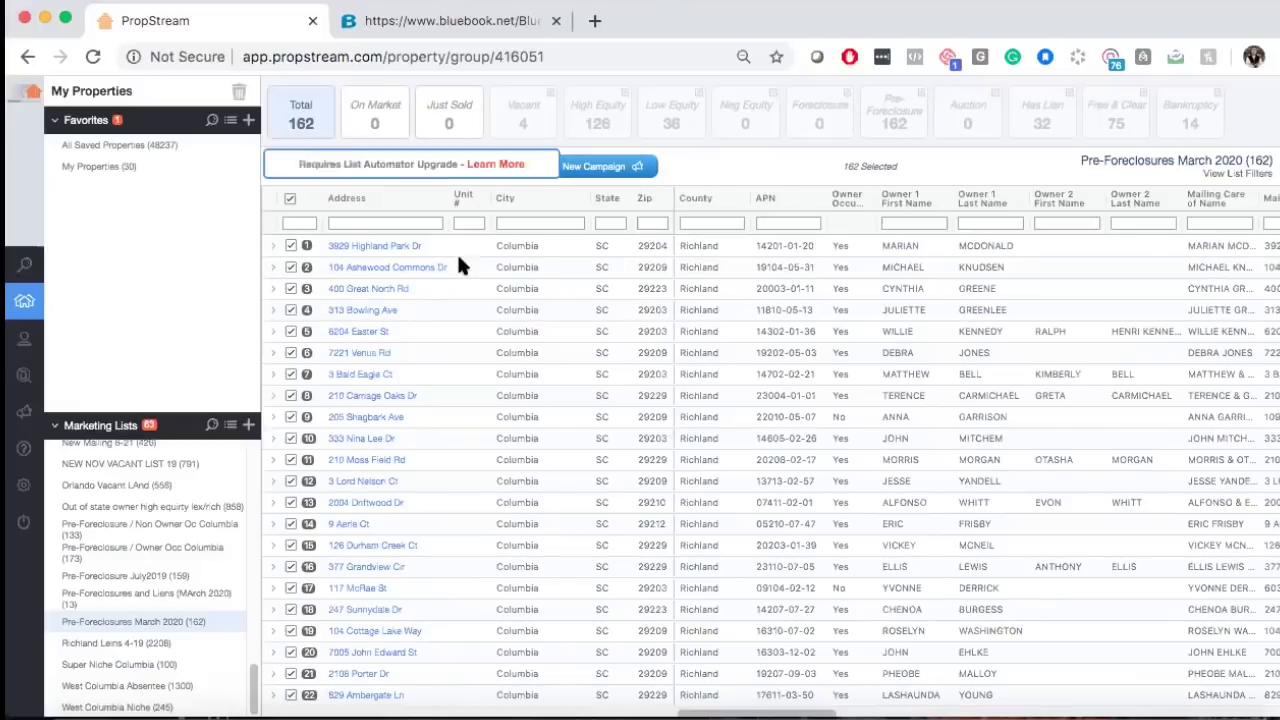
{"action": "left_click", "coordinate": [412, 168]}
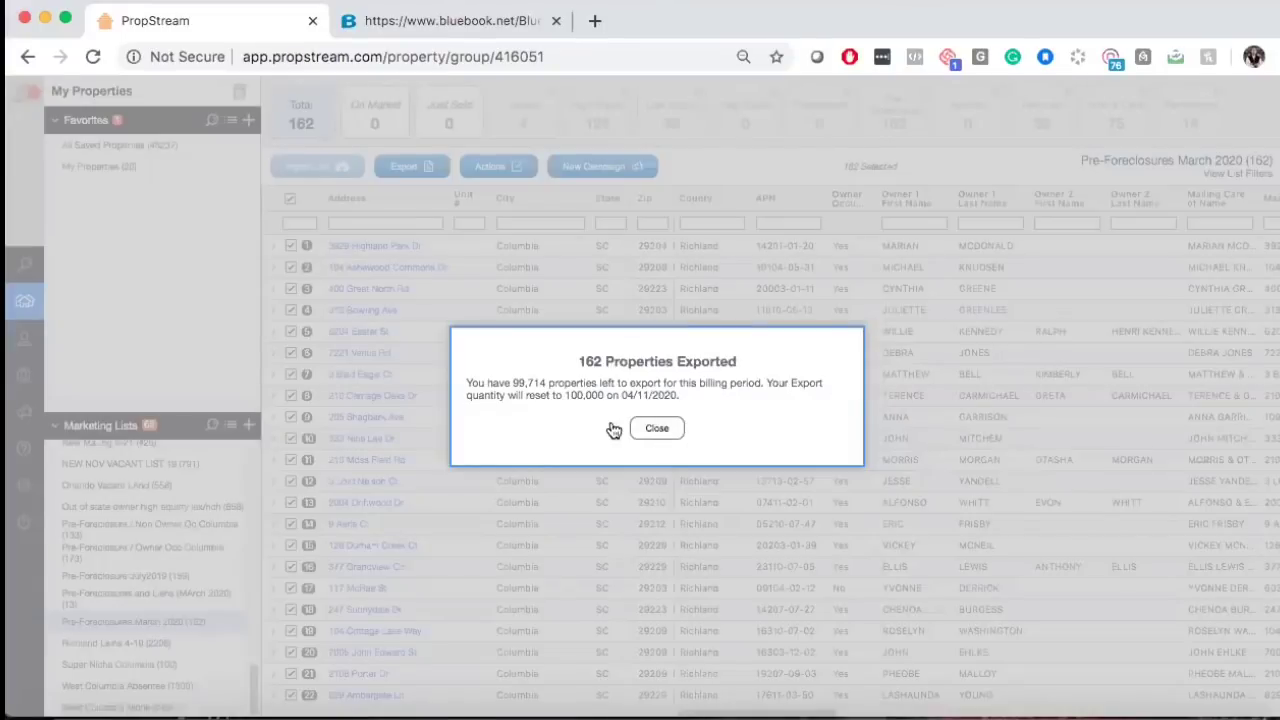
{"action": "left_click", "coordinate": [514, 383]}
{"action": "left_click_drag", "start_coordinate": [515, 382], "coordinate": [544, 386]}
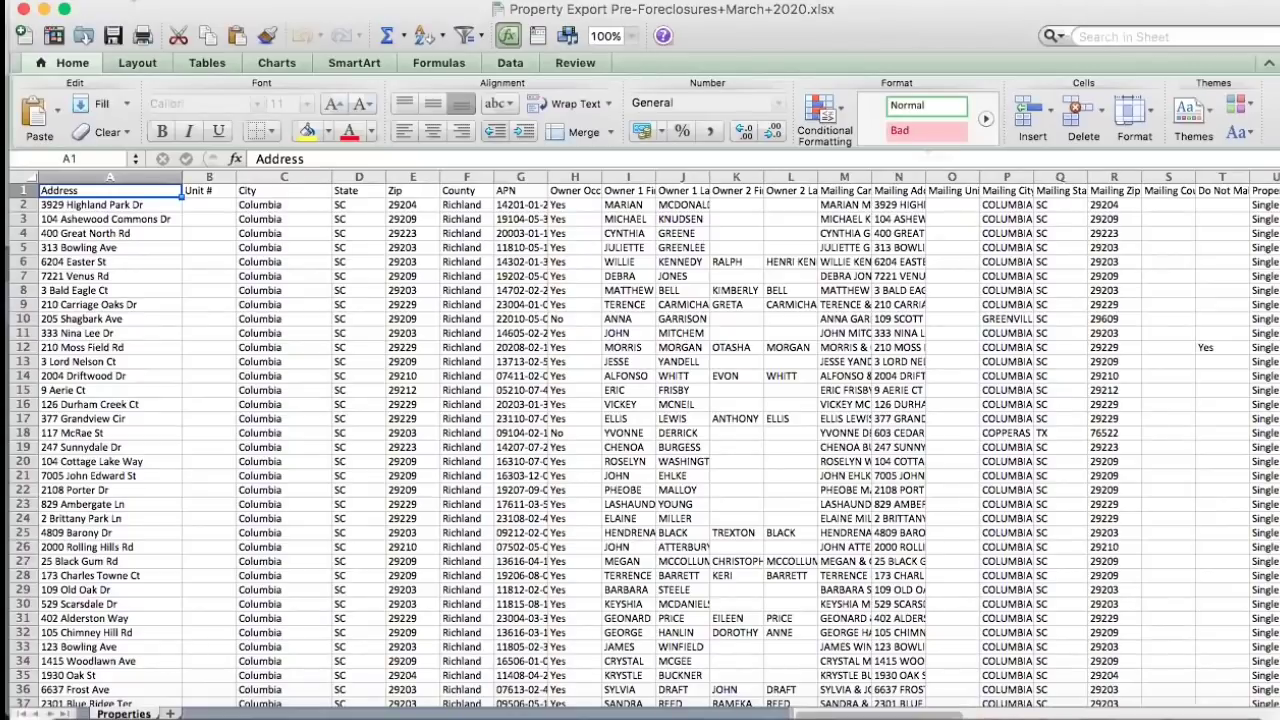
In Excel, save the exported property workbook to the Desktop under the name "PRe-Foreclosures Columbia MArch 2020"
{"action": "left_click", "coordinate": [135, 0]}
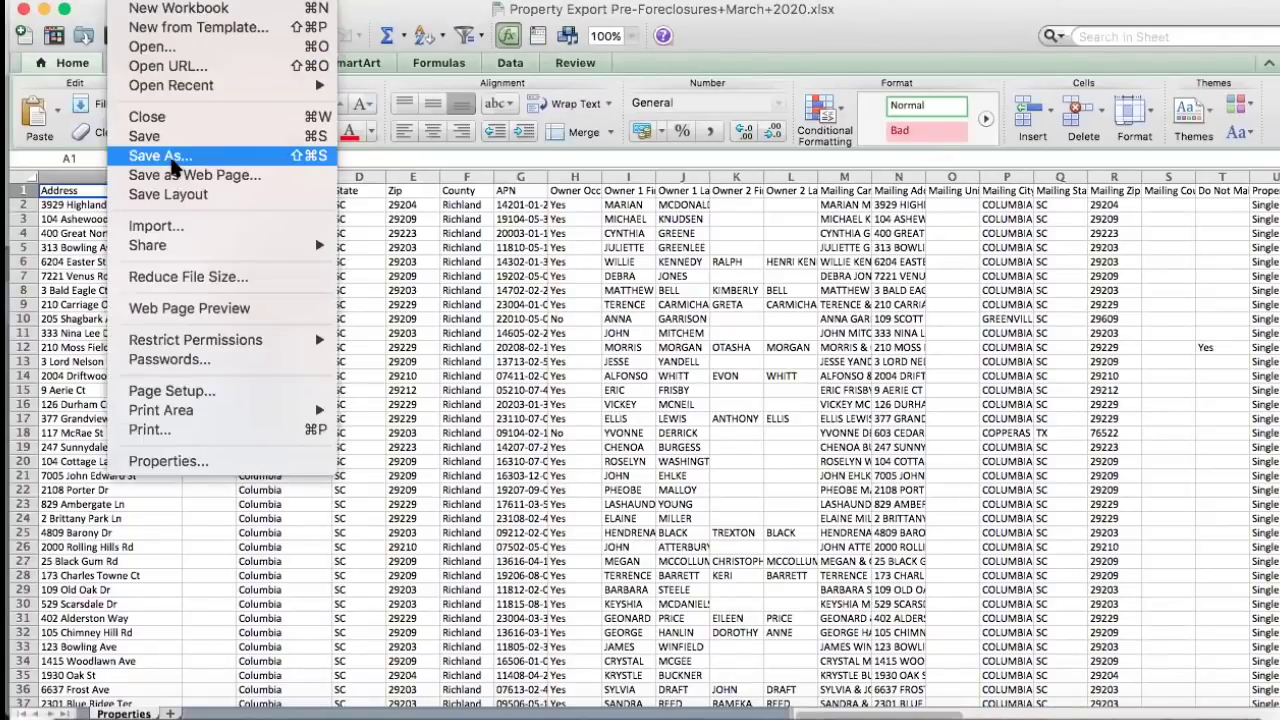
{"action": "left_click", "coordinate": [172, 146]}
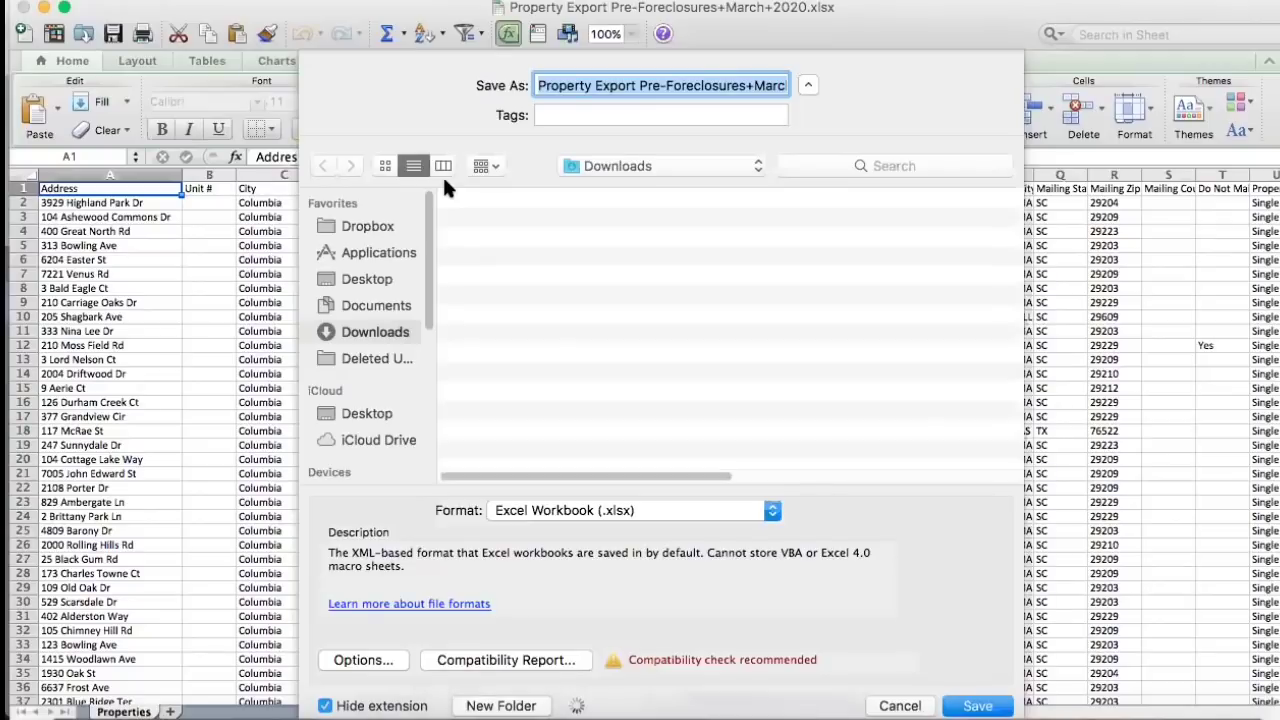
{"action": "type", "text": "PRe-"}
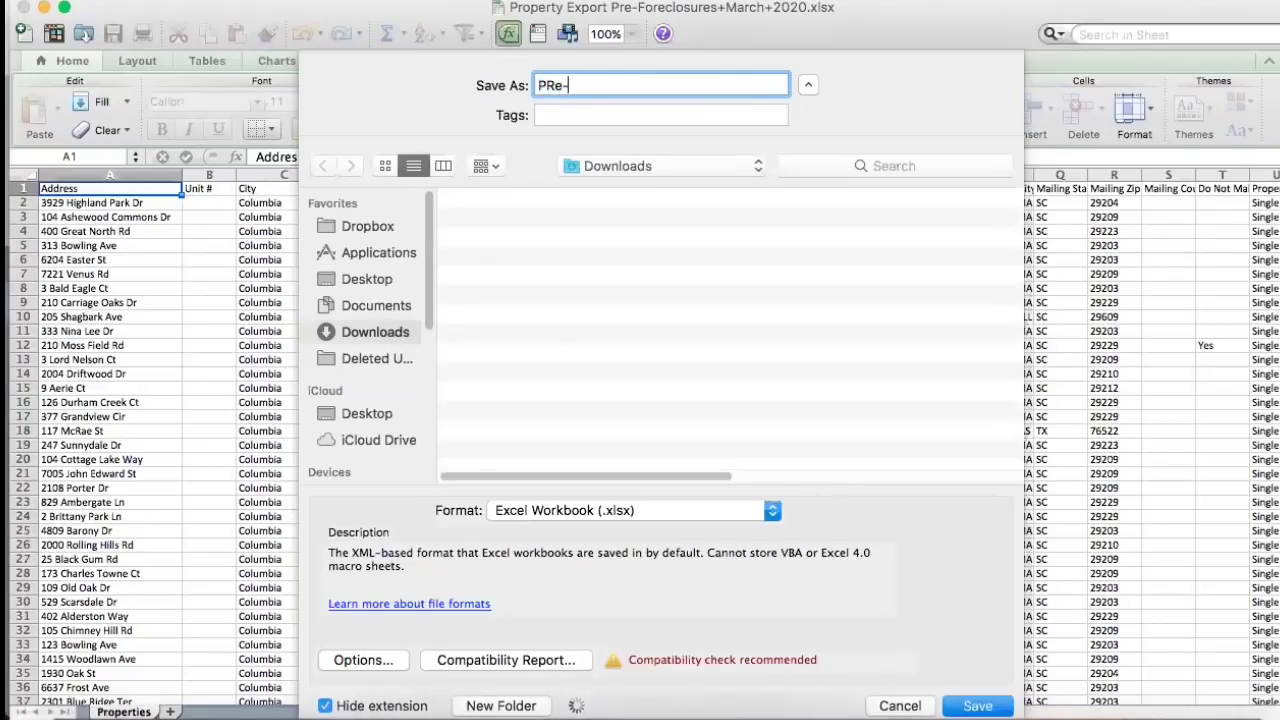
{"action": "type", "text": "Forecl"}
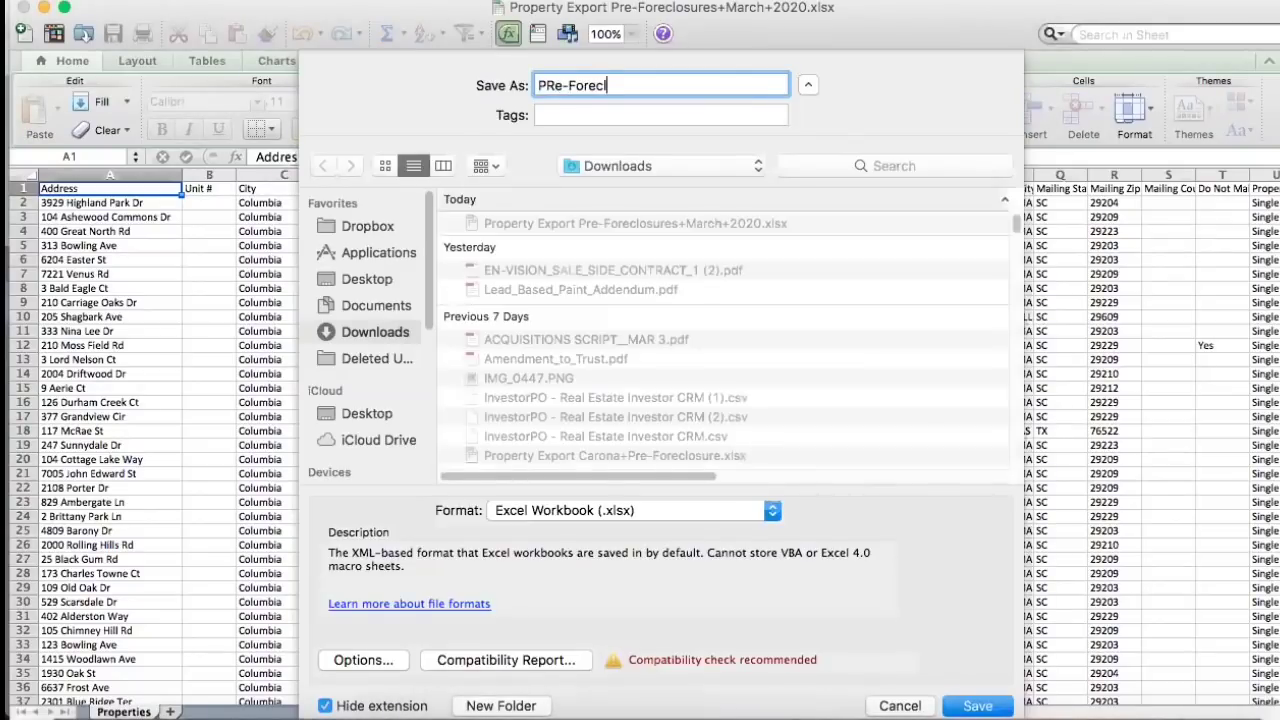
{"action": "type", "text": "osures Columbia M"}
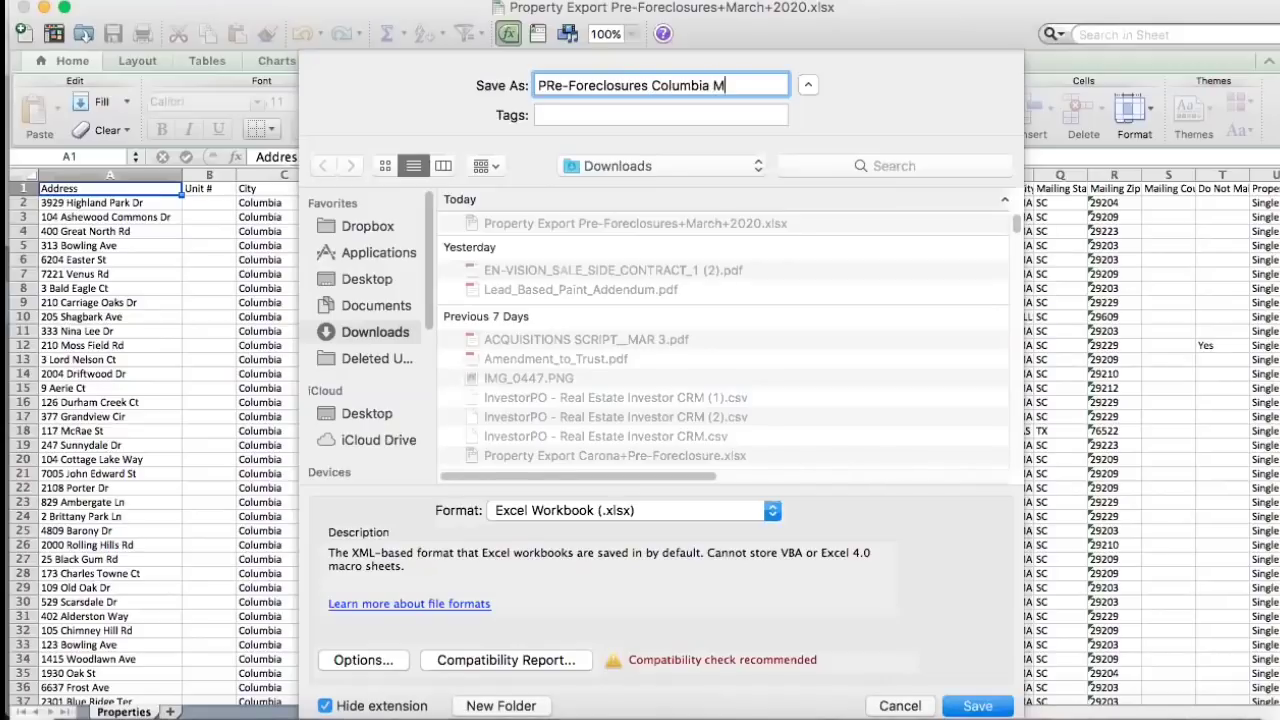
{"action": "type", "text": "Arch 2020"}
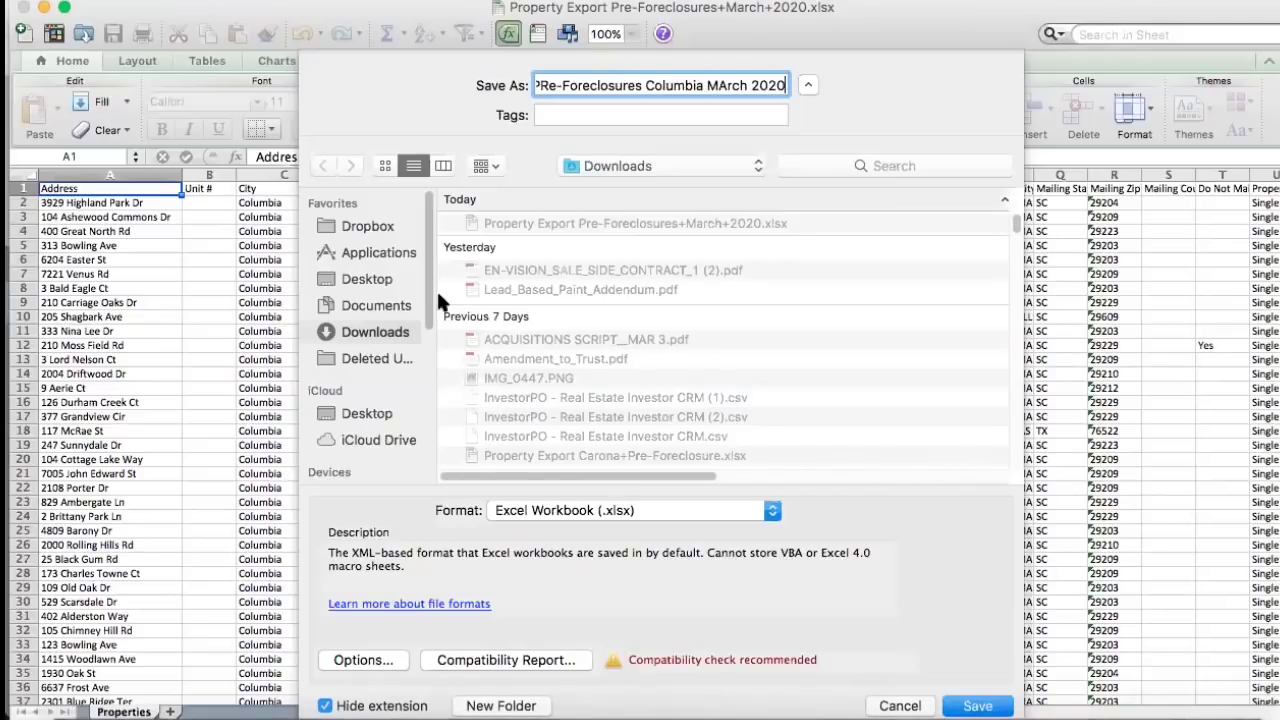
{"action": "left_click", "coordinate": [373, 272]}
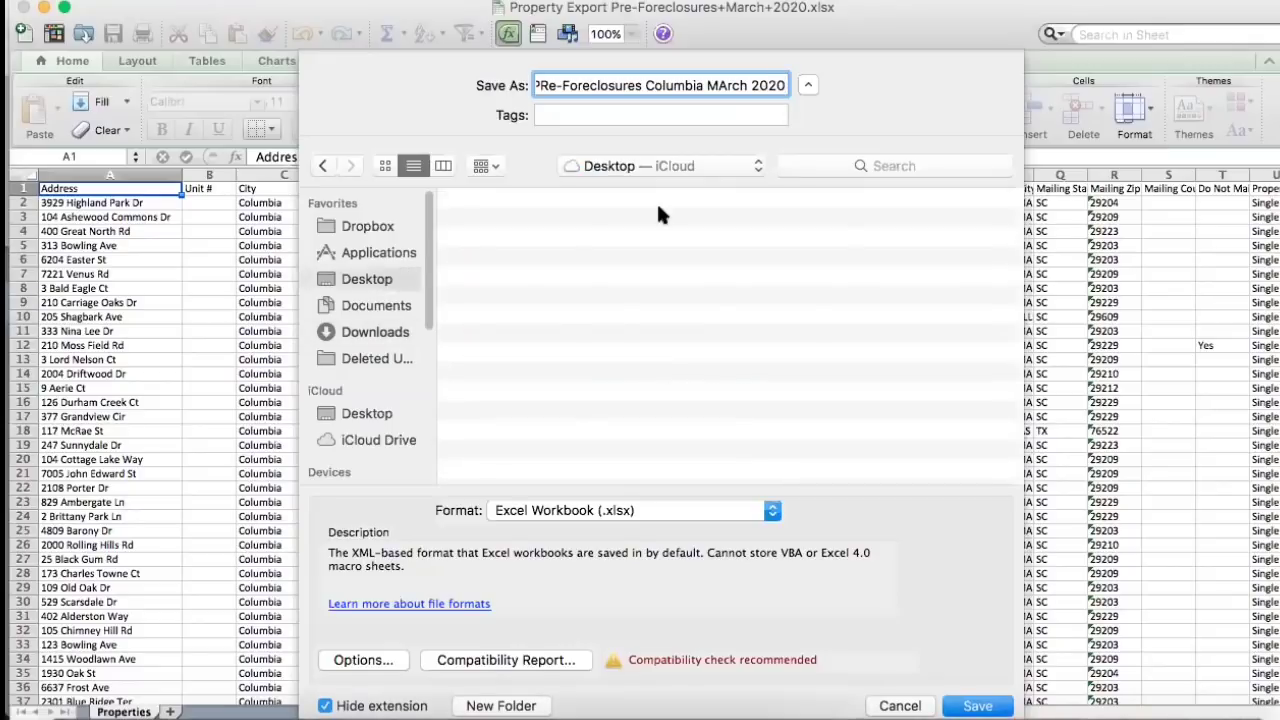
{"action": "left_click", "coordinate": [977, 706]}
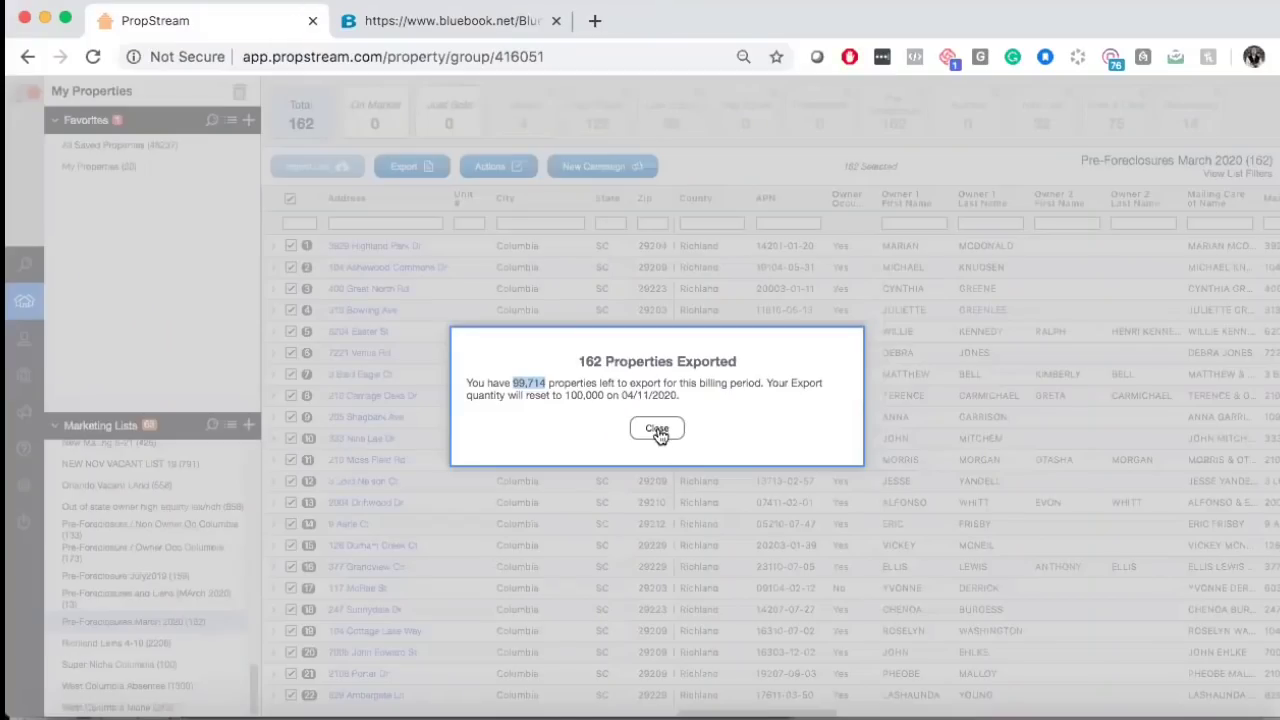
Return to PropStream, dismiss the export message and run a new property search for Atlanta, GA
{"action": "left_click", "coordinate": [657, 429]}
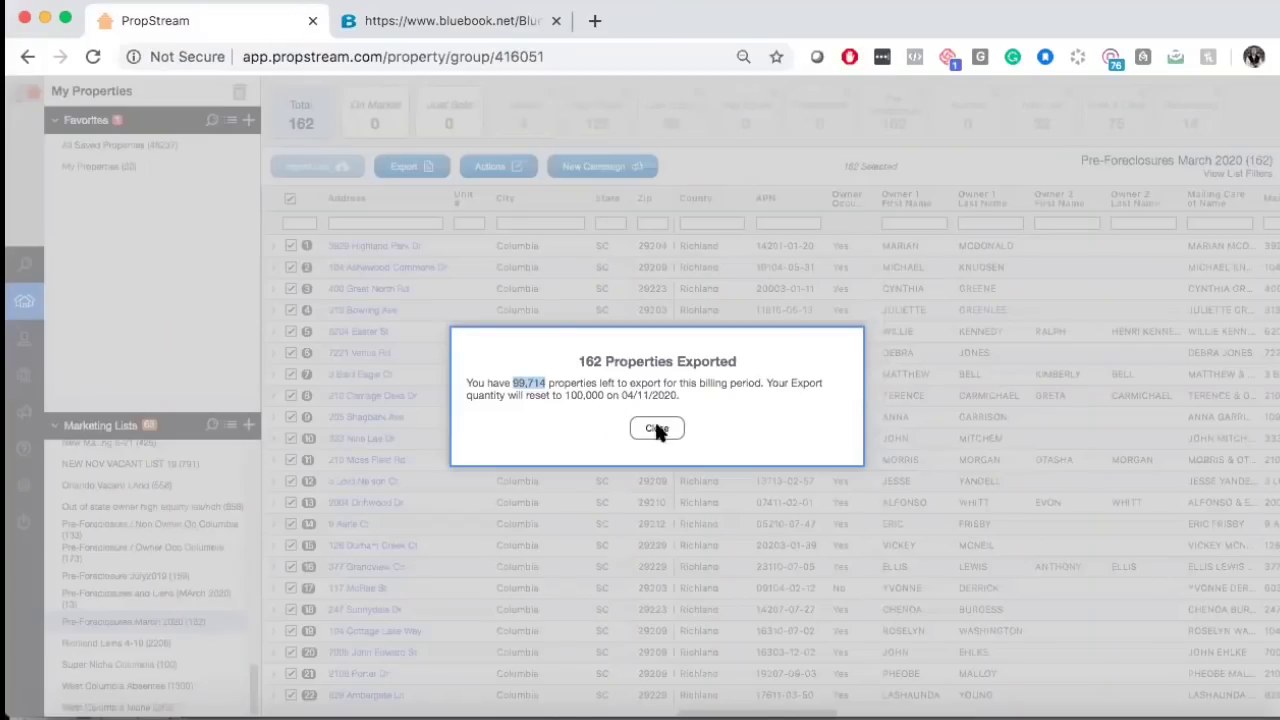
{"action": "mouse_move", "coordinate": [45, 347]}
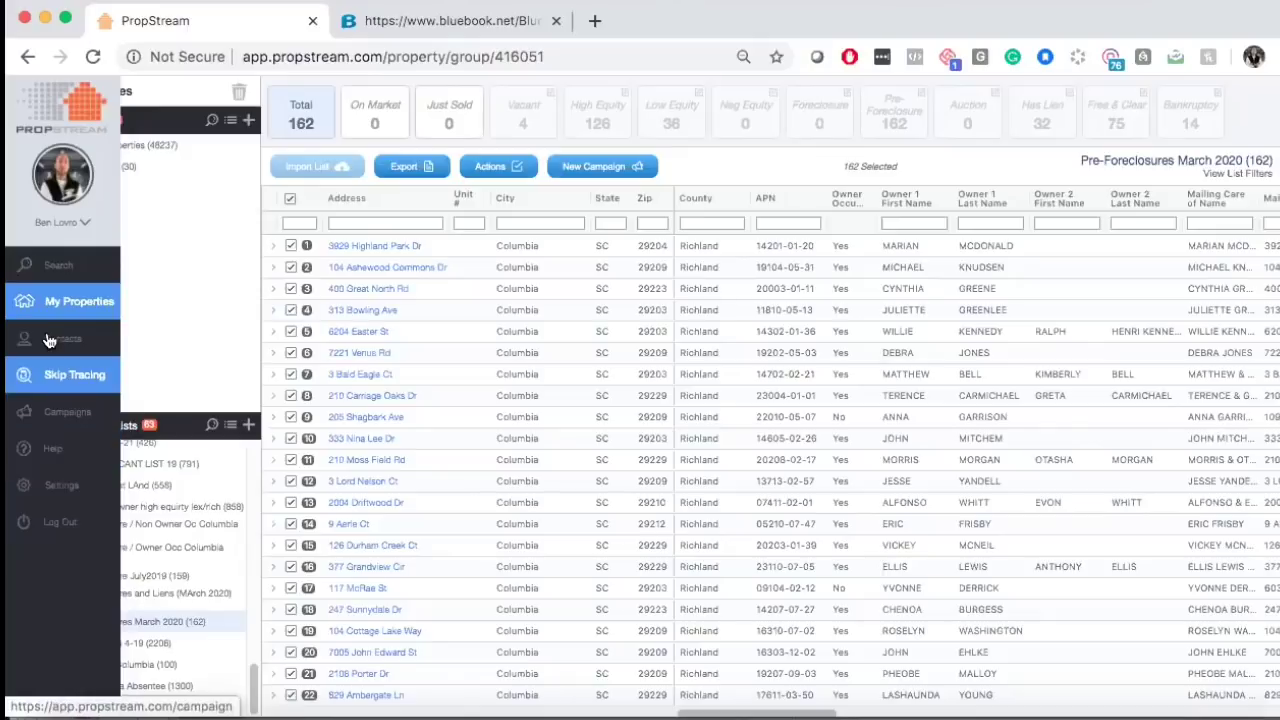
{"action": "left_click", "coordinate": [68, 266]}
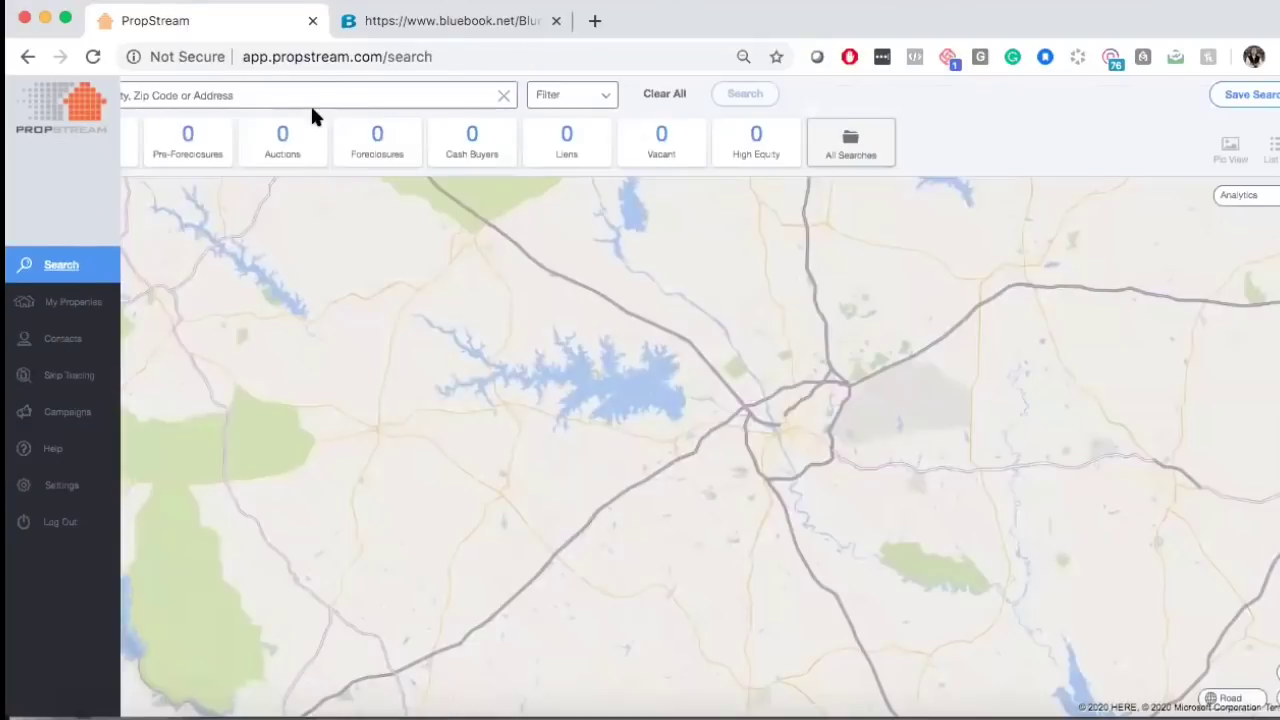
{"action": "left_click", "coordinate": [315, 95]}
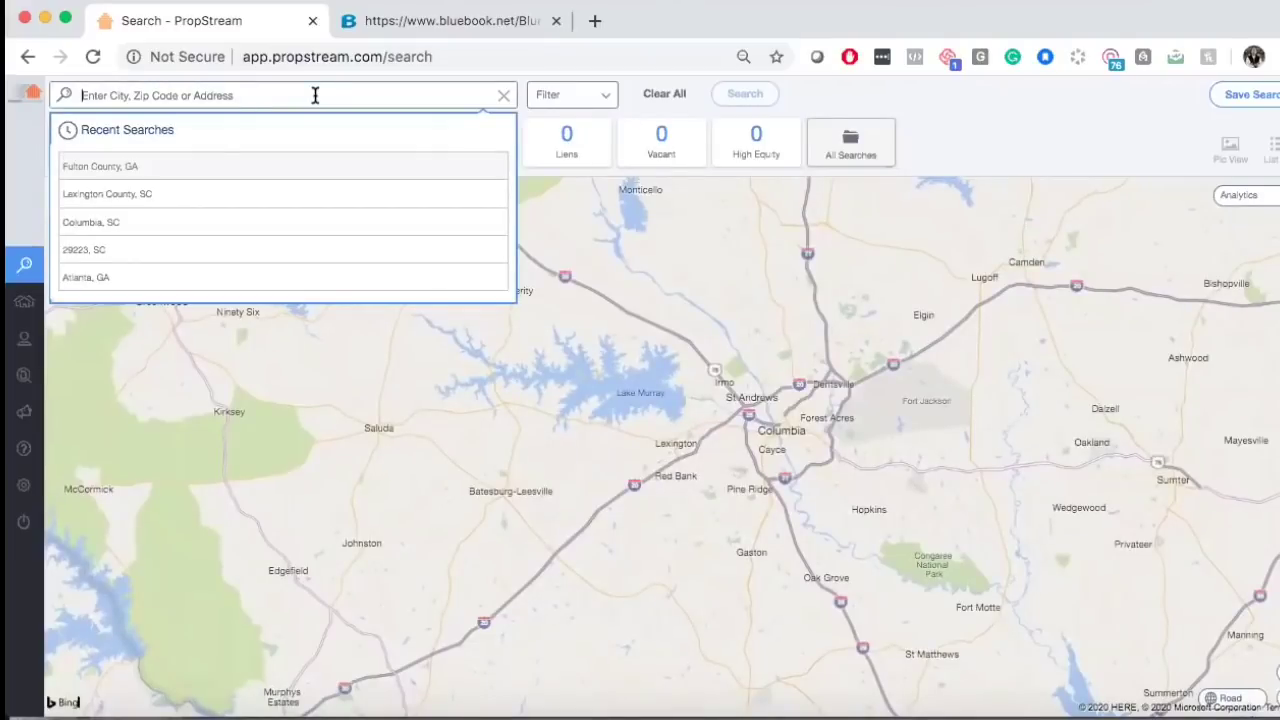
{"action": "type", "text": "atlanta"}
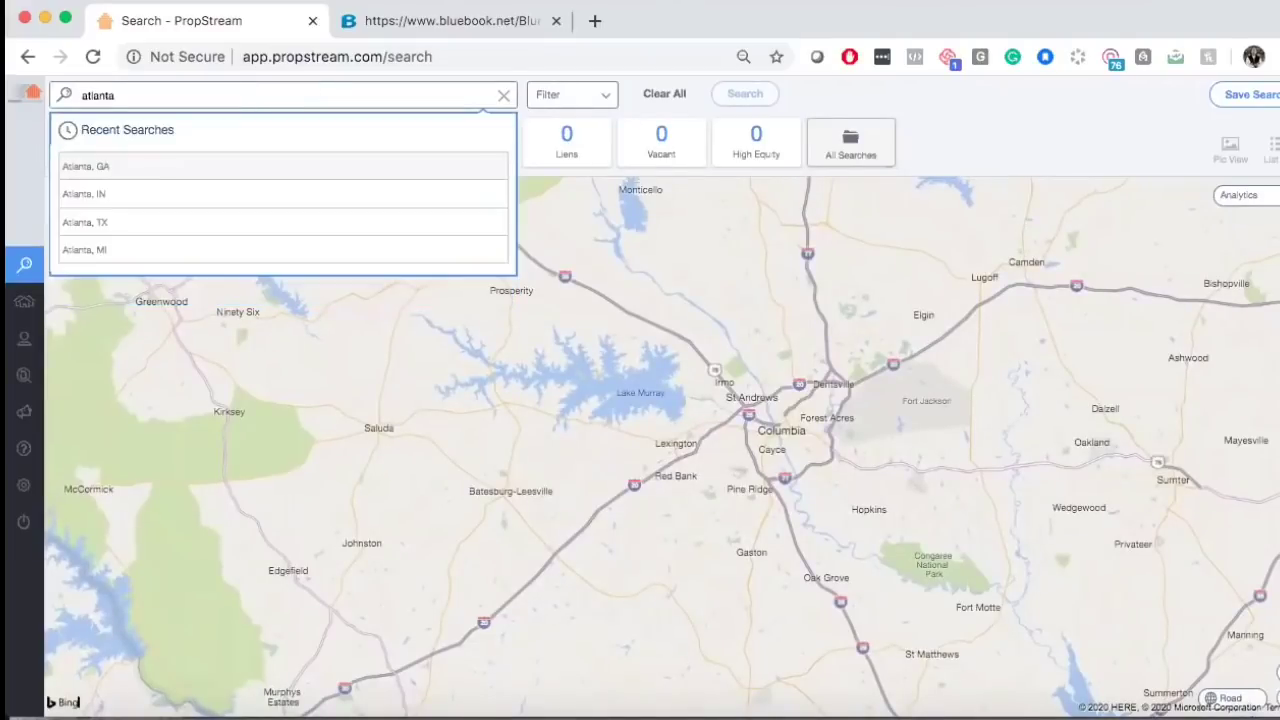
{"action": "left_click", "coordinate": [93, 167]}
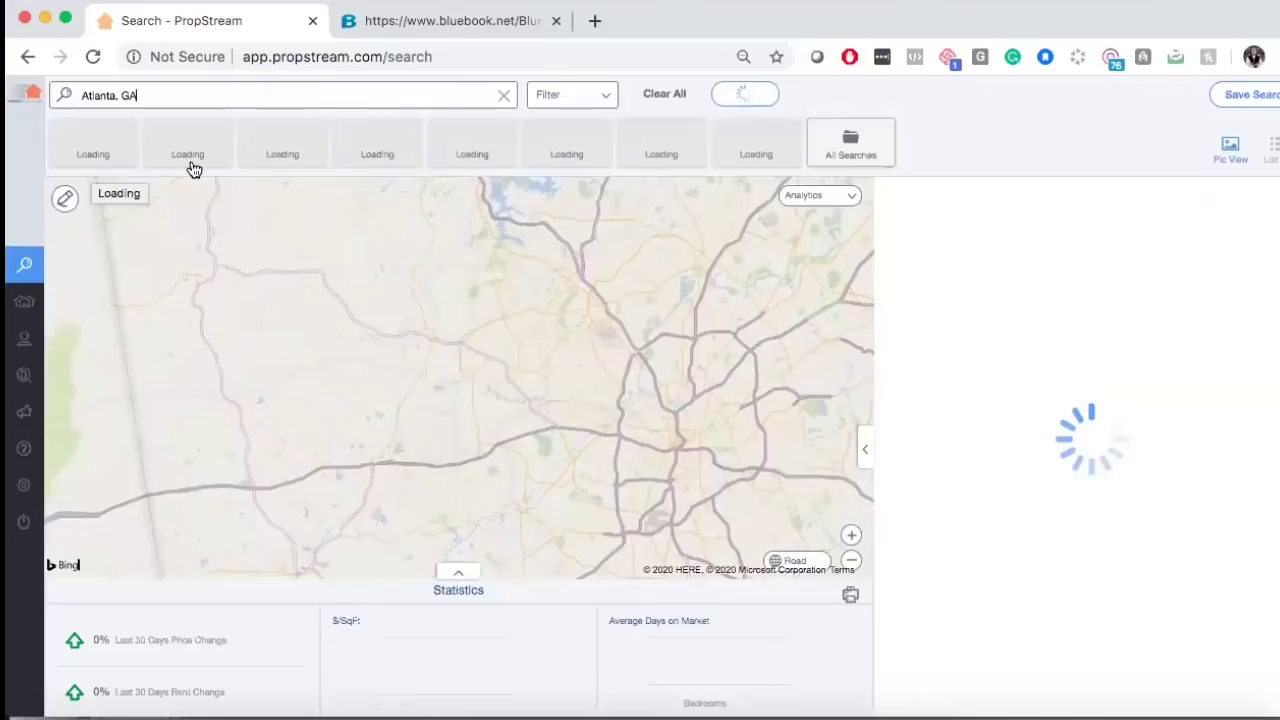
Check the number of unique Atlanta properties and narrow the results to those with liens
{"action": "left_click", "coordinate": [543, 157]}
{"action": "left_click", "coordinate": [570, 145]}
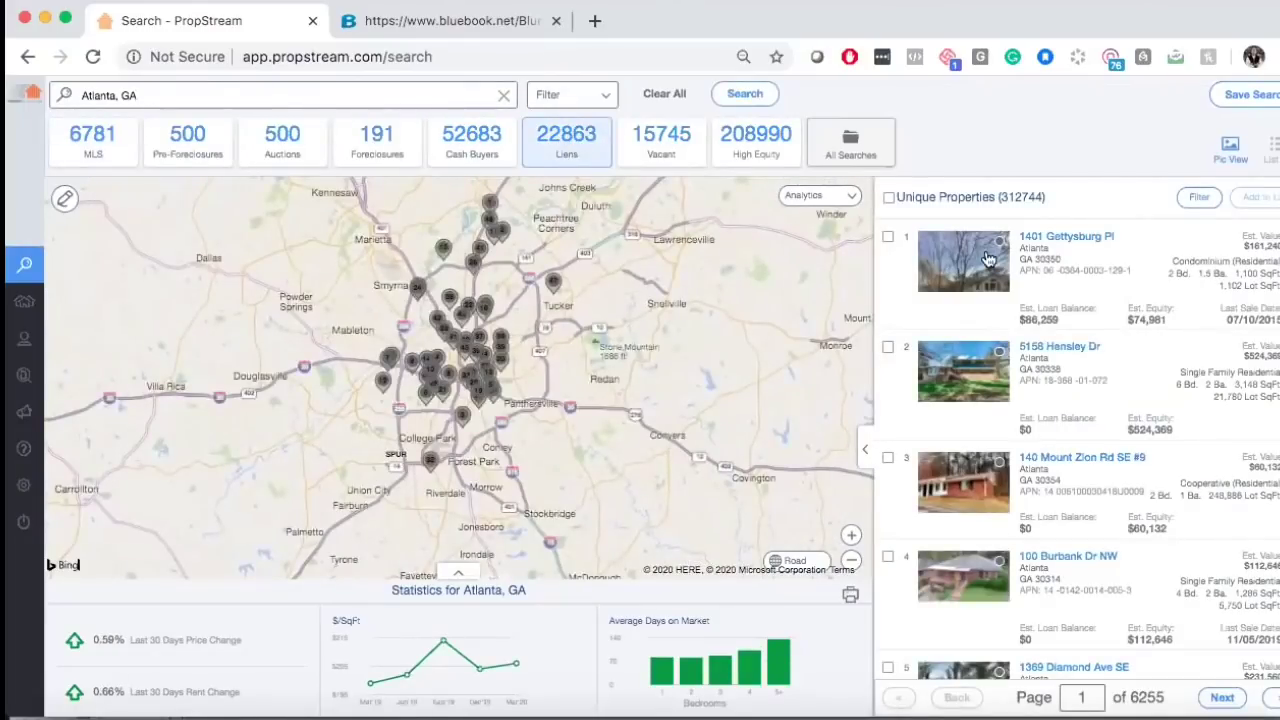
{"action": "left_click_drag", "start_coordinate": [1052, 200], "coordinate": [998, 198]}
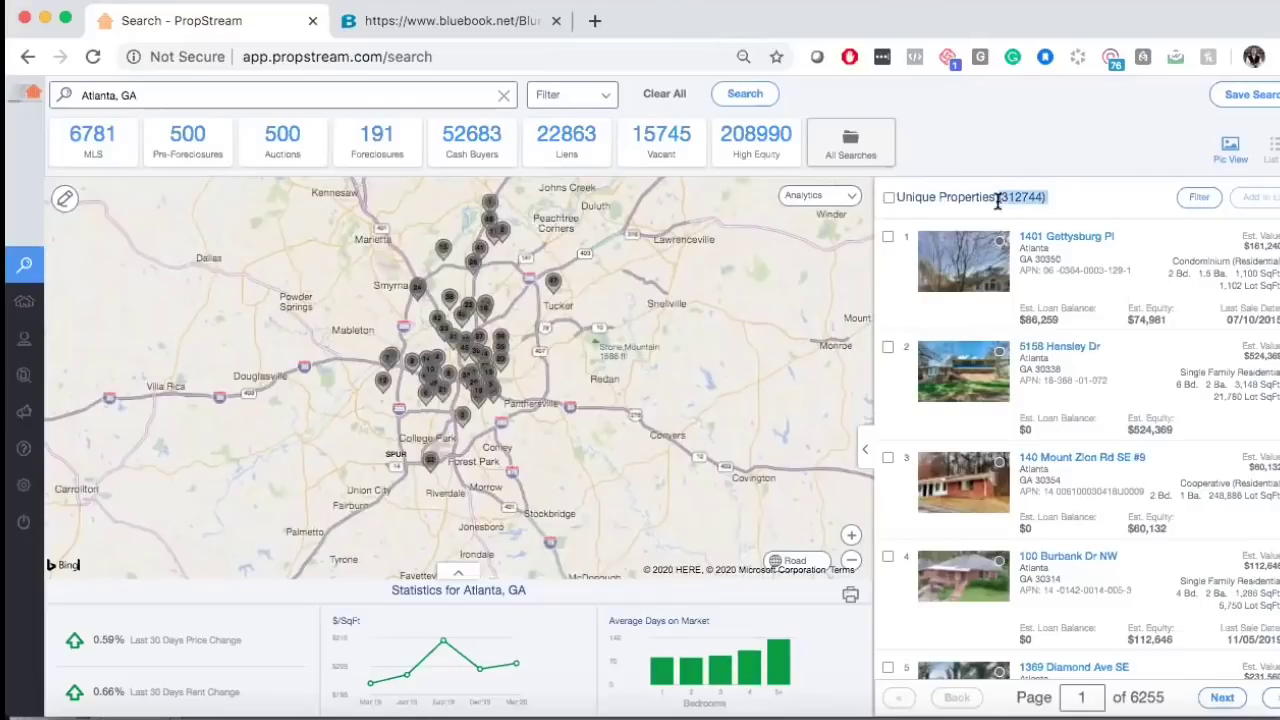
{"action": "left_click", "coordinate": [567, 147]}
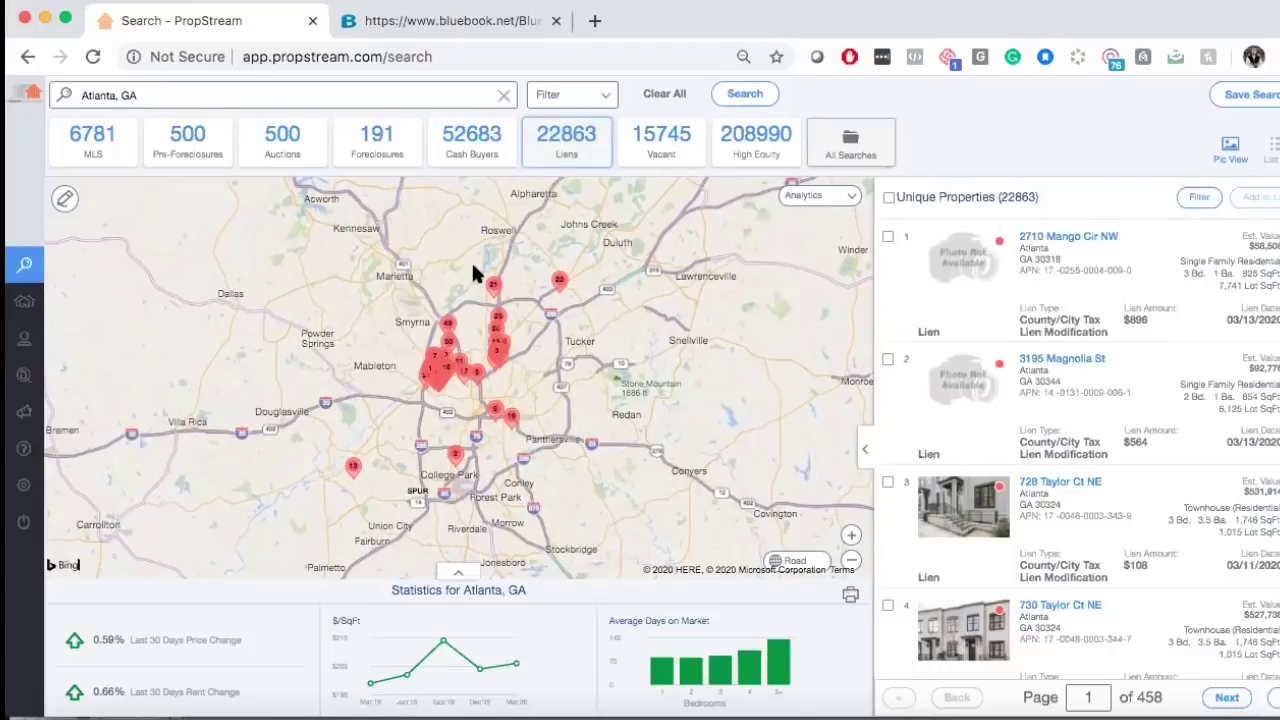
Filter the Atlanta lien search to properties that are not owner occupied and have a vacant occupancy status
{"action": "left_click", "coordinate": [578, 102]}
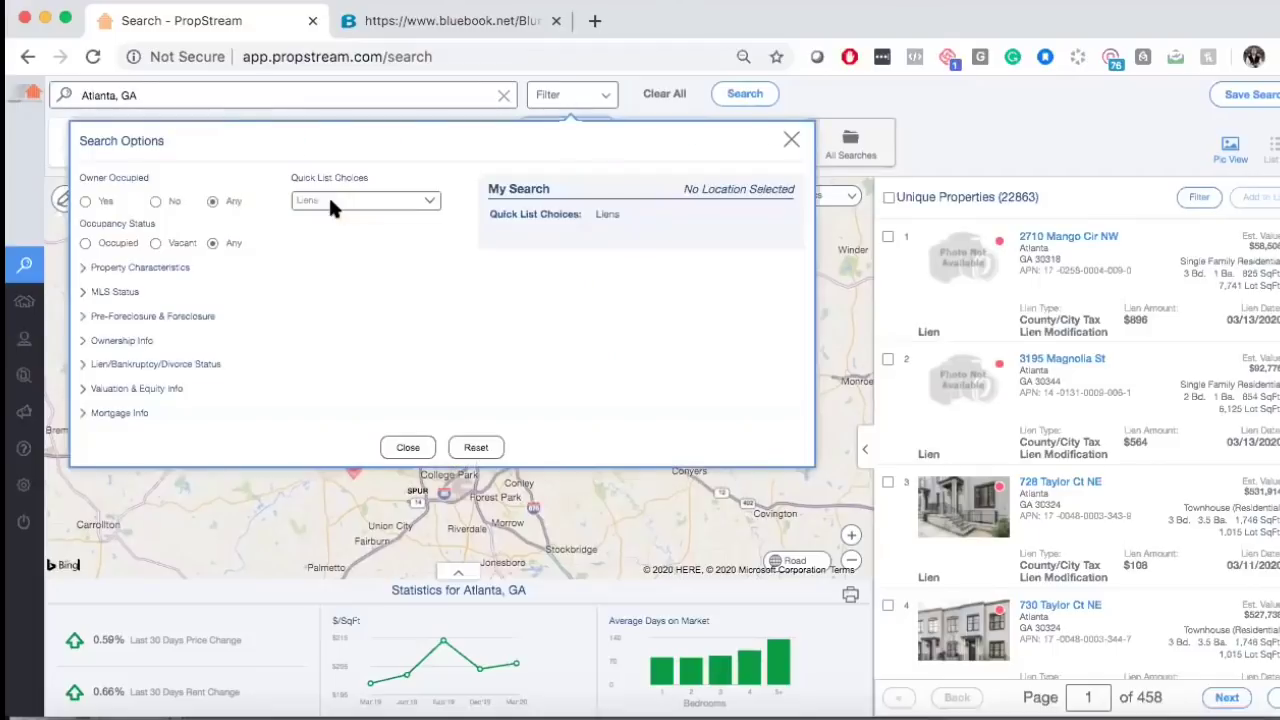
{"action": "left_click", "coordinate": [155, 202]}
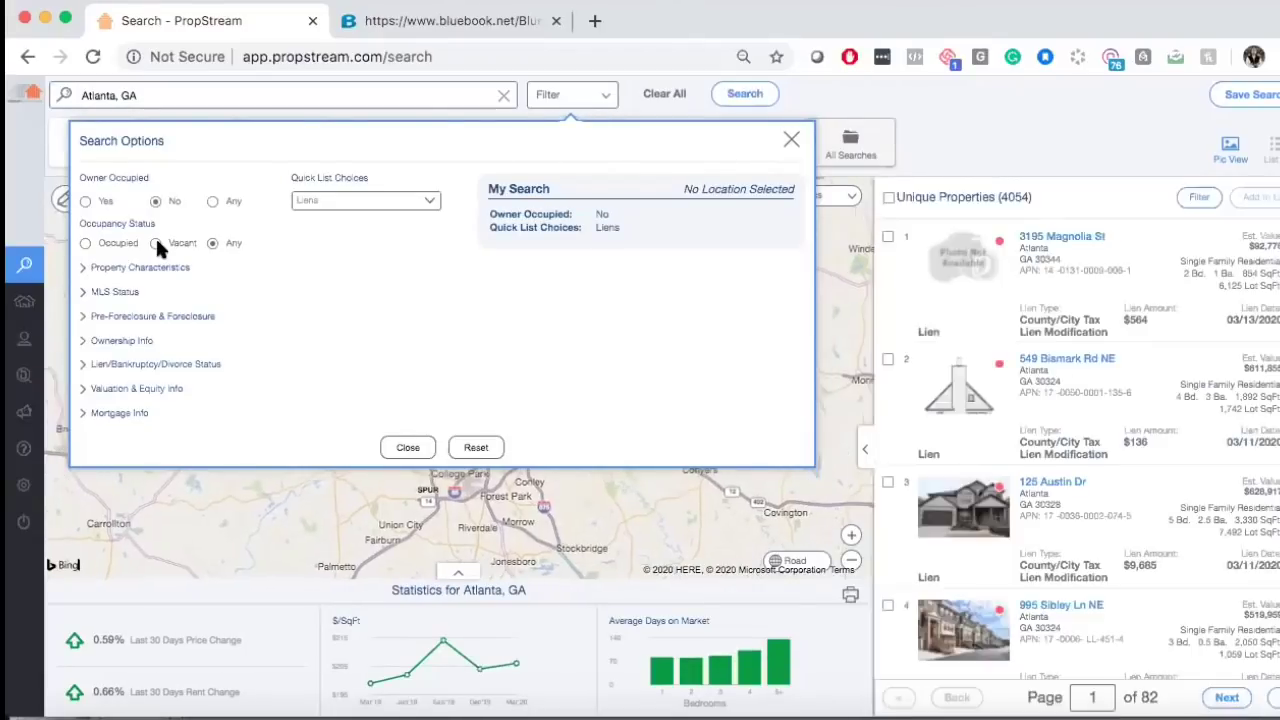
{"action": "left_click", "coordinate": [156, 243]}
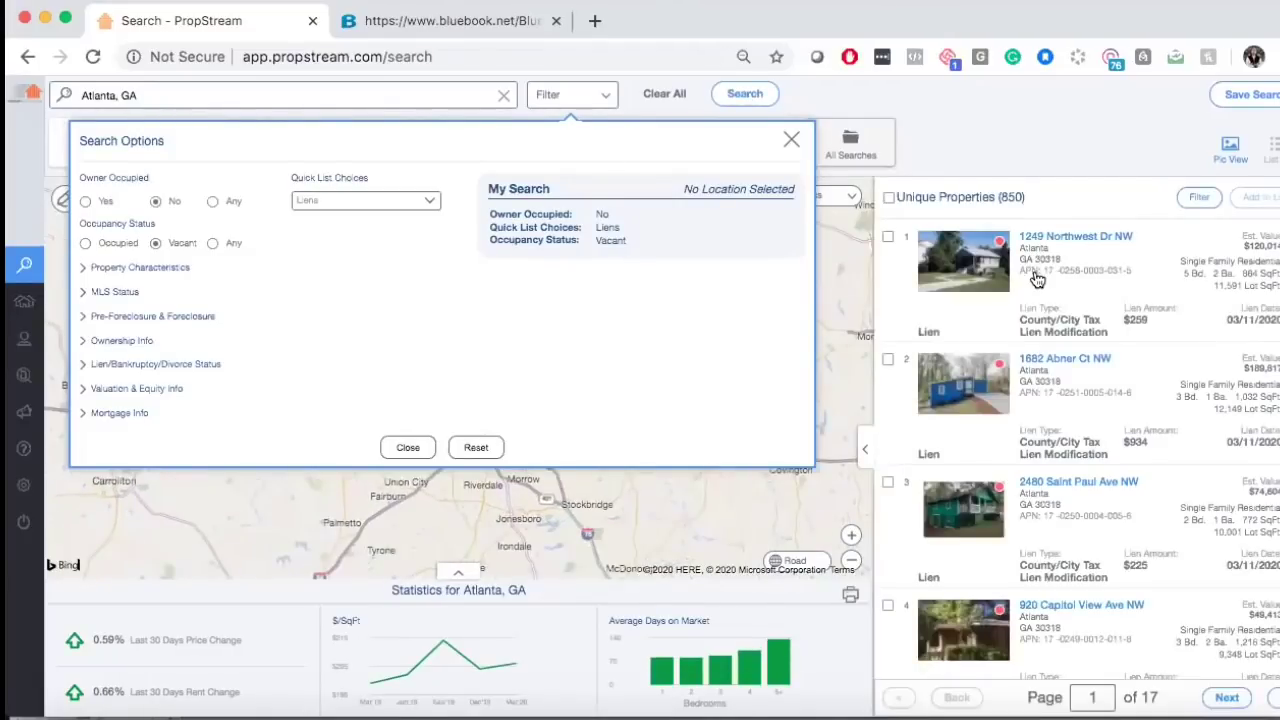
Restrict the property characteristics to Single Family homes with at least 3 bedrooms and at least 1 bathroom
{"action": "left_click", "coordinate": [150, 268]}
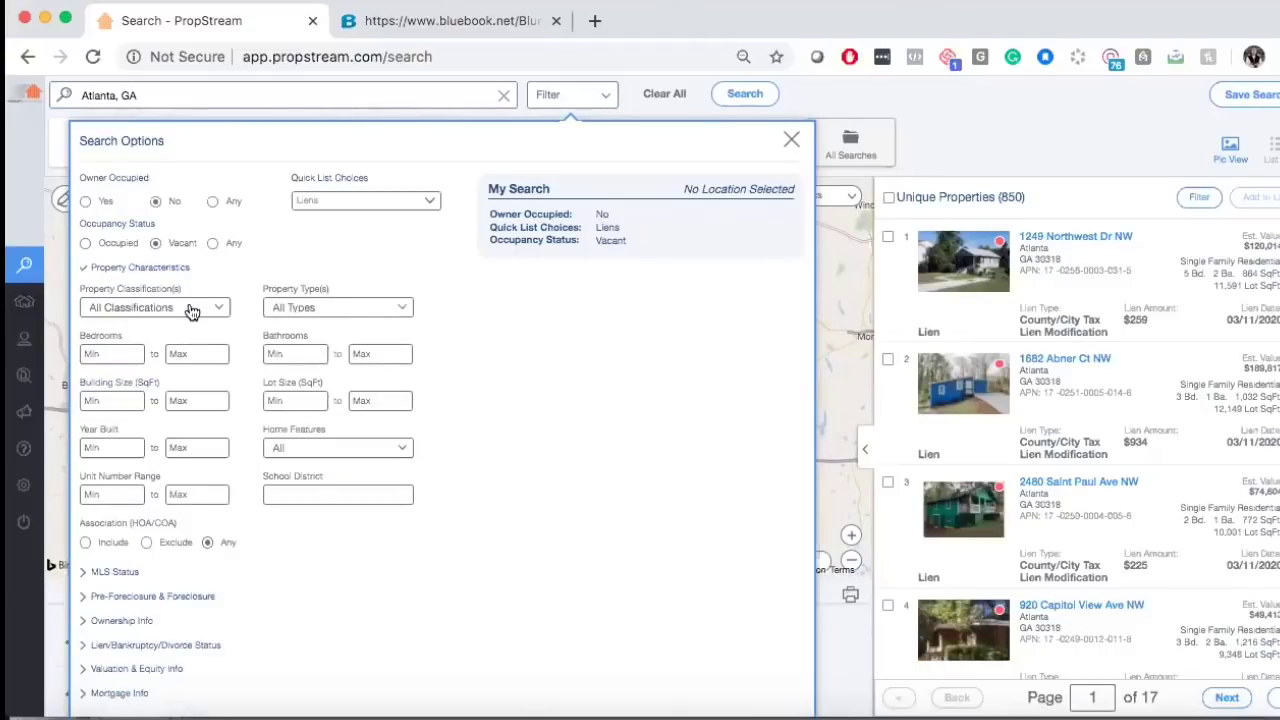
{"action": "left_click", "coordinate": [337, 308]}
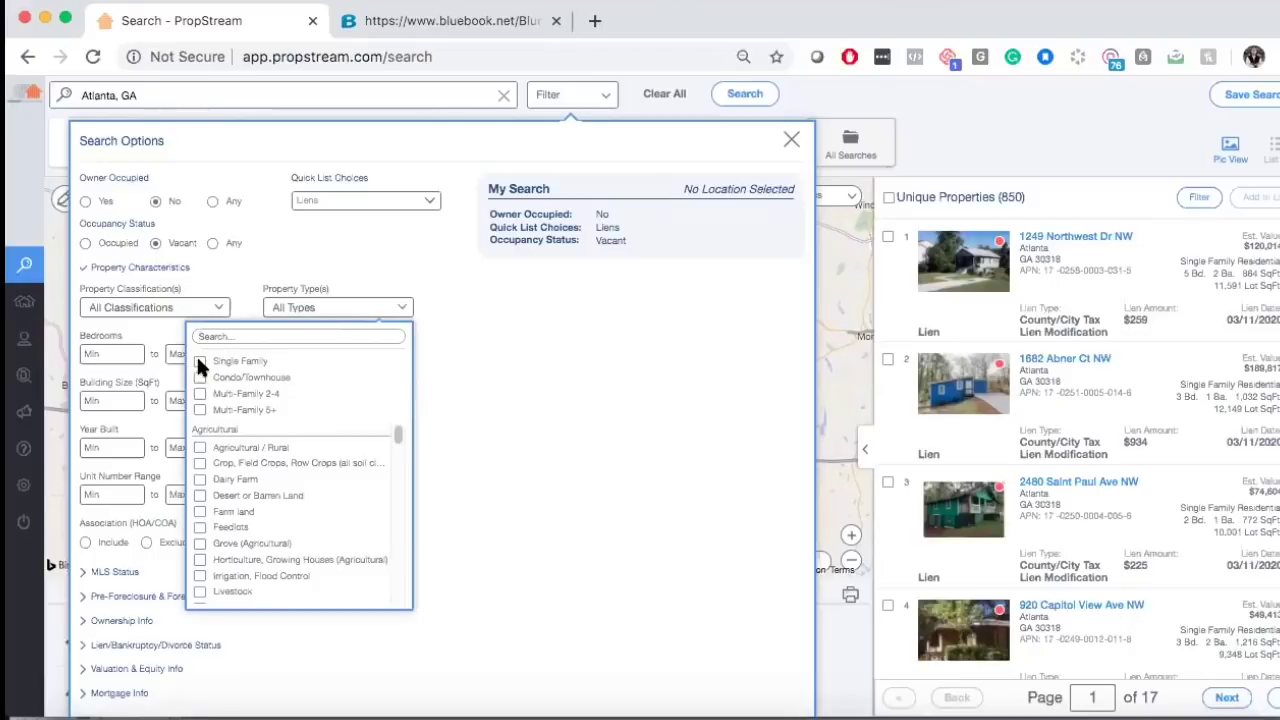
{"action": "left_click", "coordinate": [200, 361]}
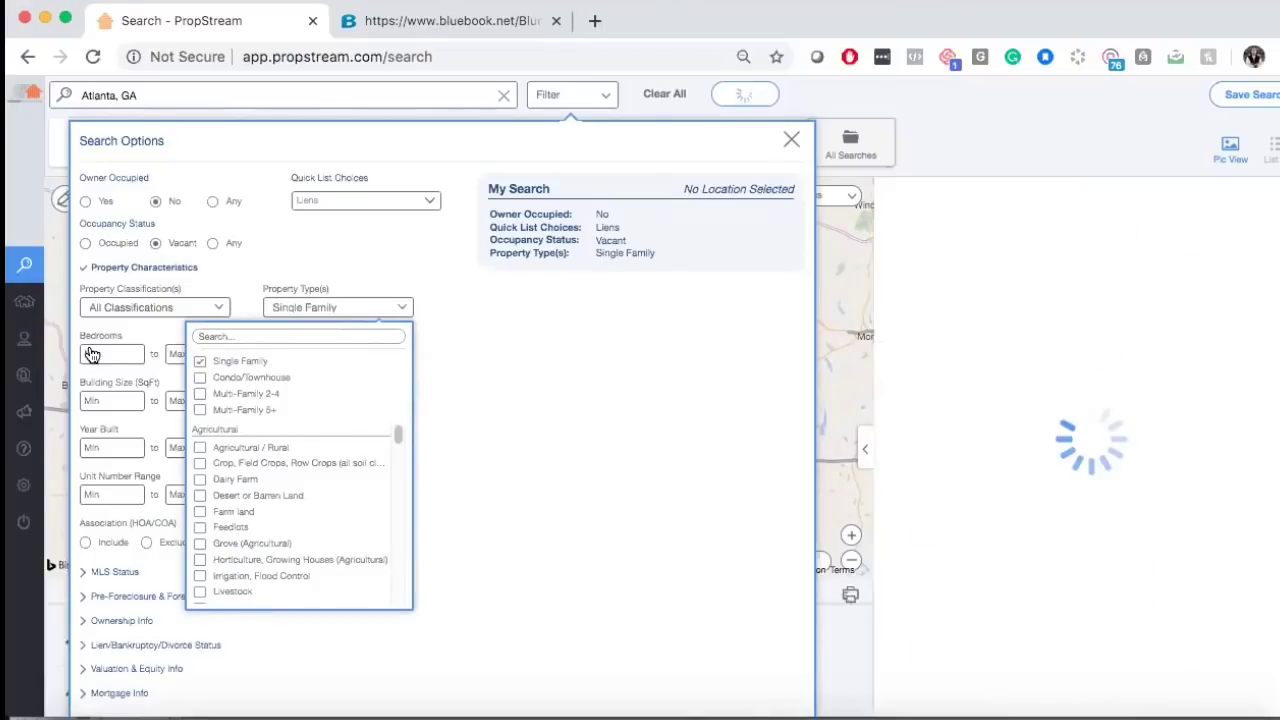
{"action": "left_click", "coordinate": [103, 357]}
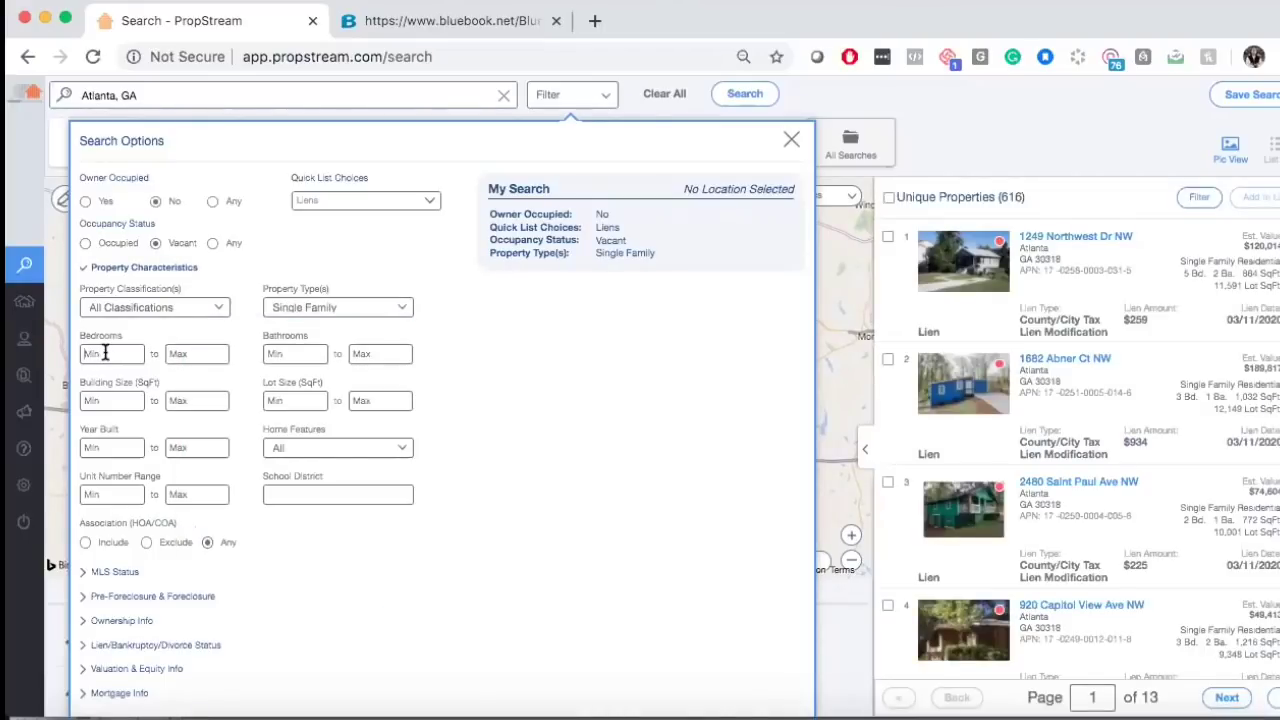
{"action": "type", "text": "3"}
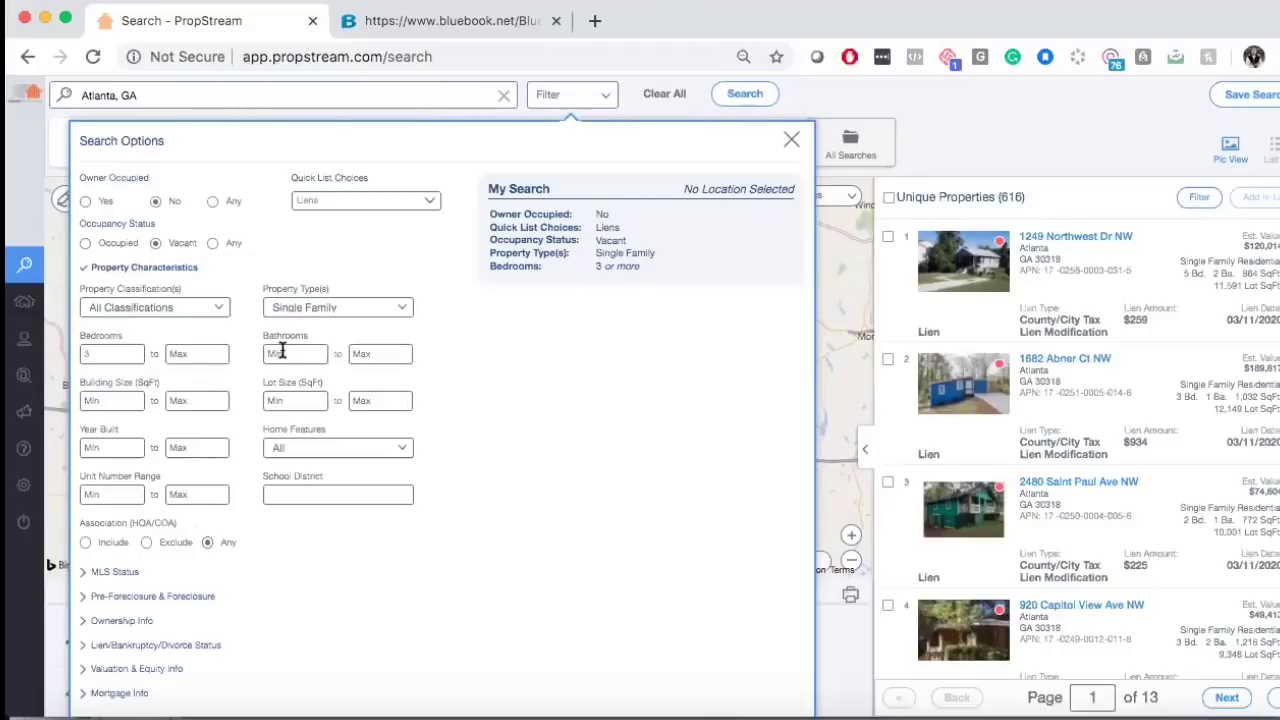
{"action": "left_click", "coordinate": [300, 355]}
{"action": "type", "text": "1"}
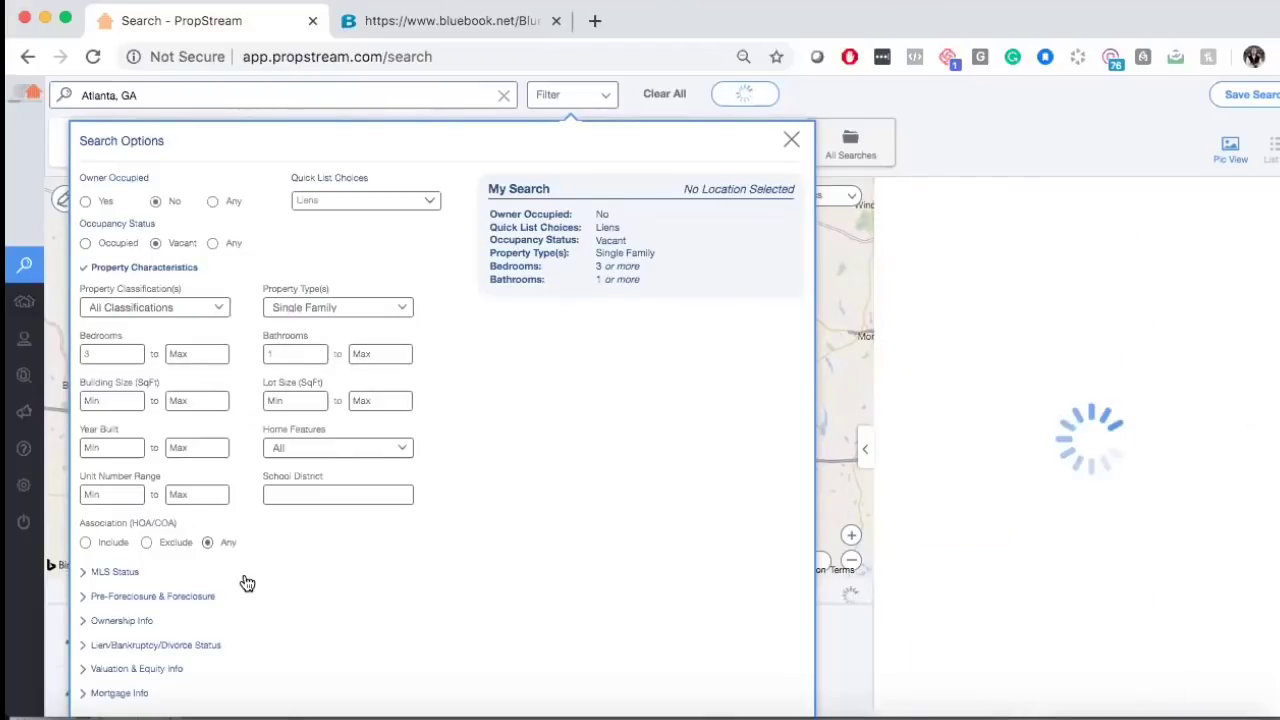
Limit the search to properties that are not on the market and whose owner type is Individual
{"action": "left_click", "coordinate": [115, 572]}
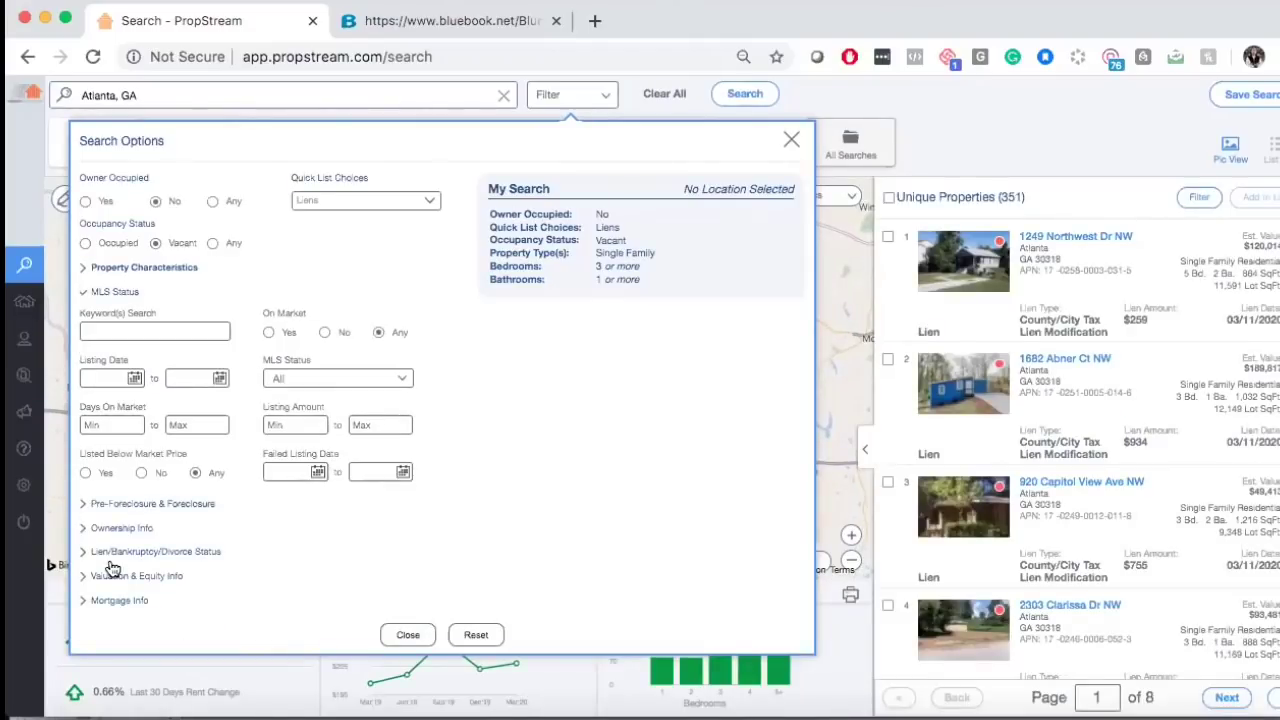
{"action": "left_click", "coordinate": [325, 333]}
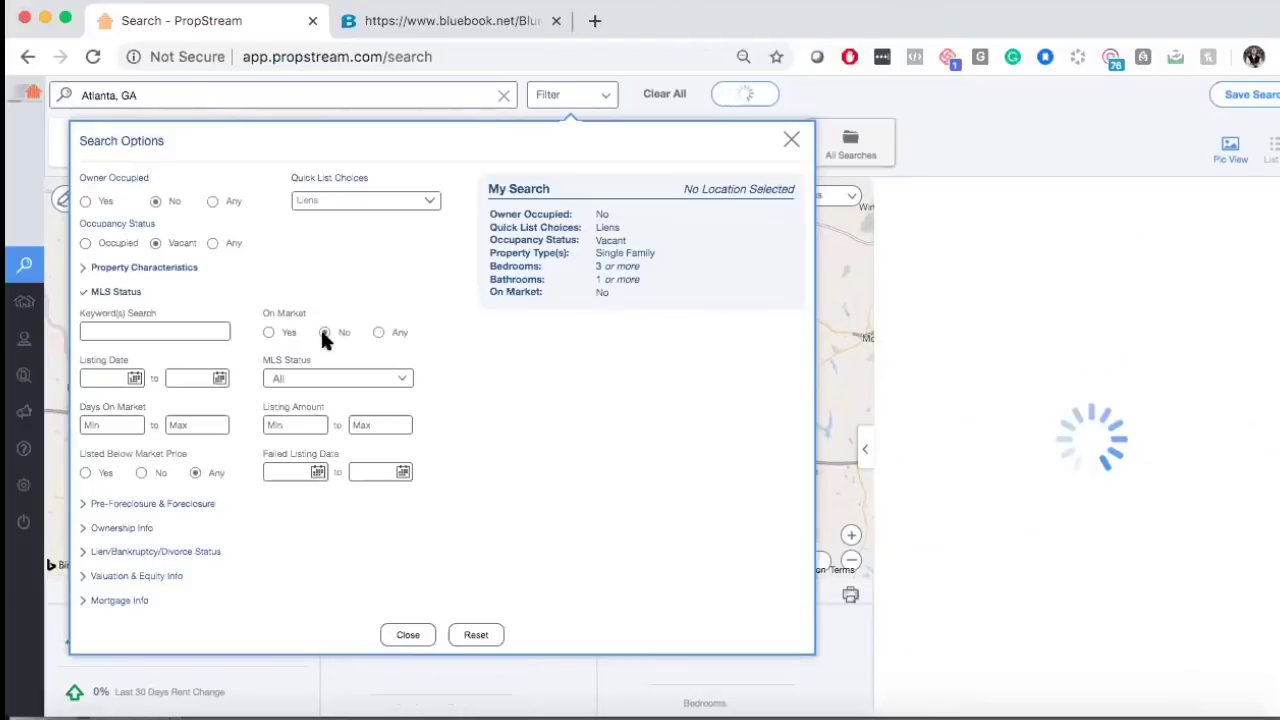
{"action": "left_click", "coordinate": [128, 529]}
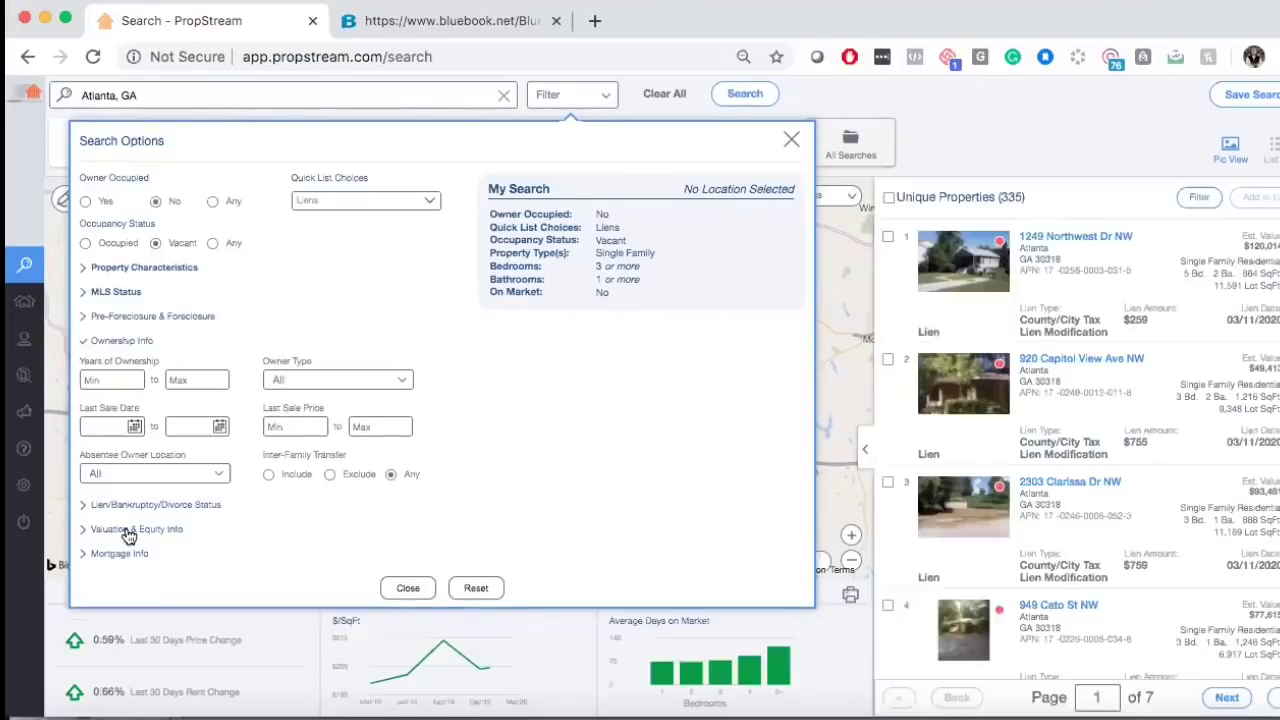
{"action": "left_click", "coordinate": [312, 386]}
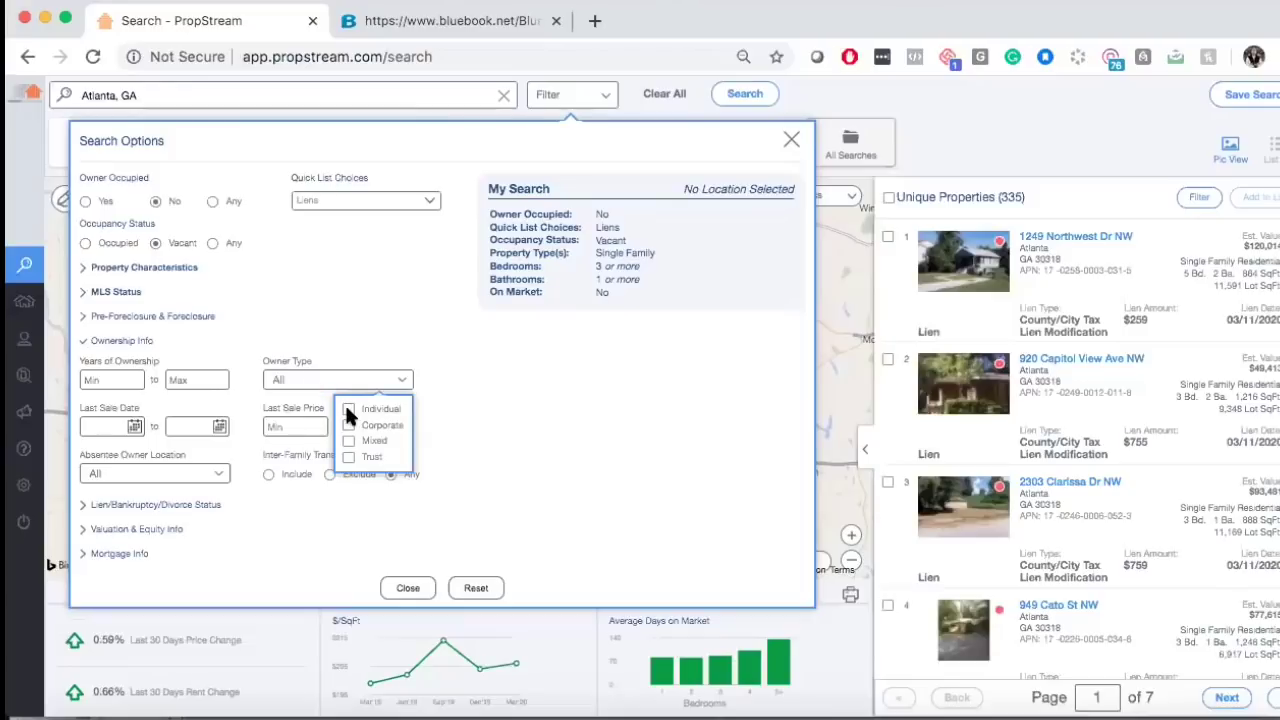
{"action": "left_click", "coordinate": [348, 412]}
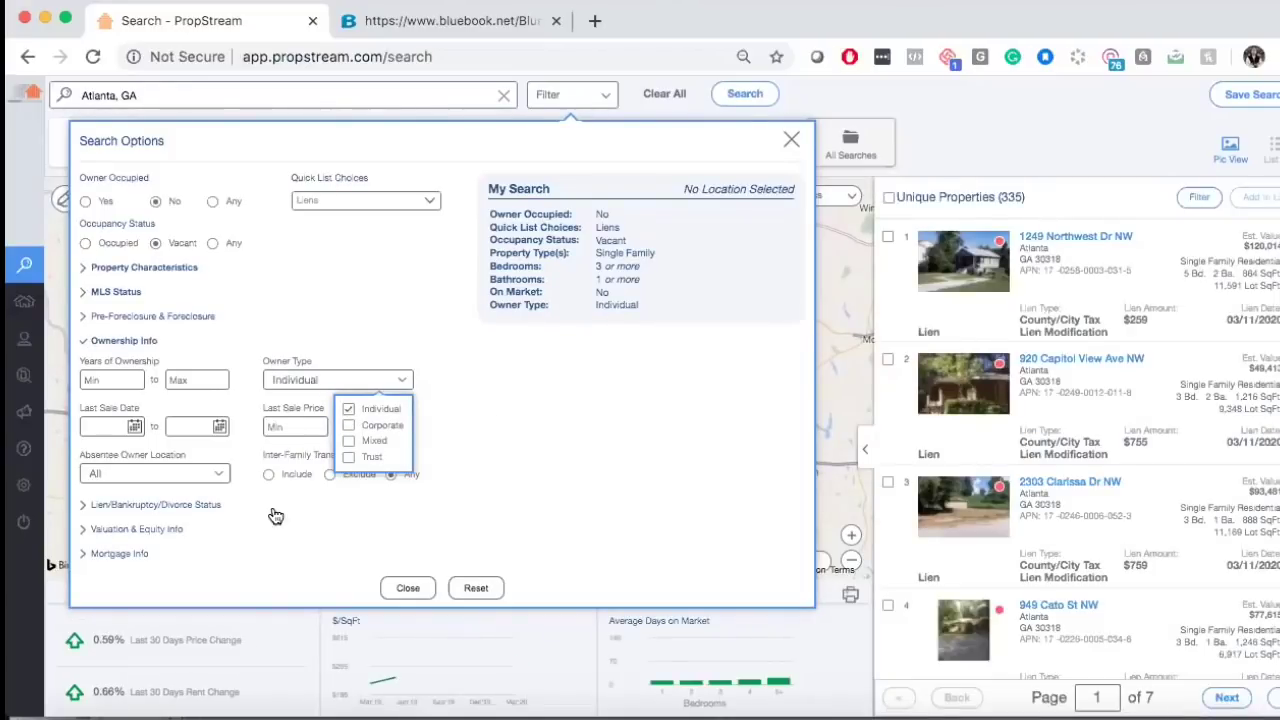
Try restricting the specific lien type to Tax Lien and clear that restriction
{"action": "left_click", "coordinate": [176, 506]}
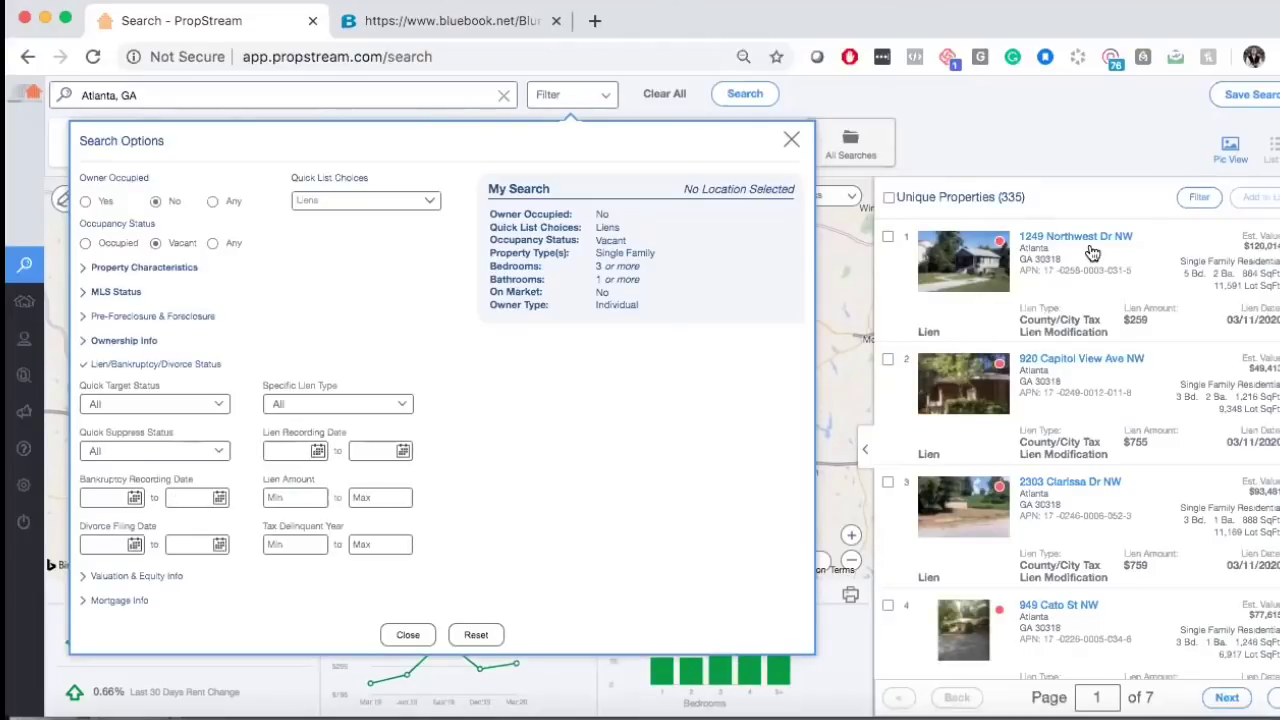
{"action": "left_click", "coordinate": [352, 405]}
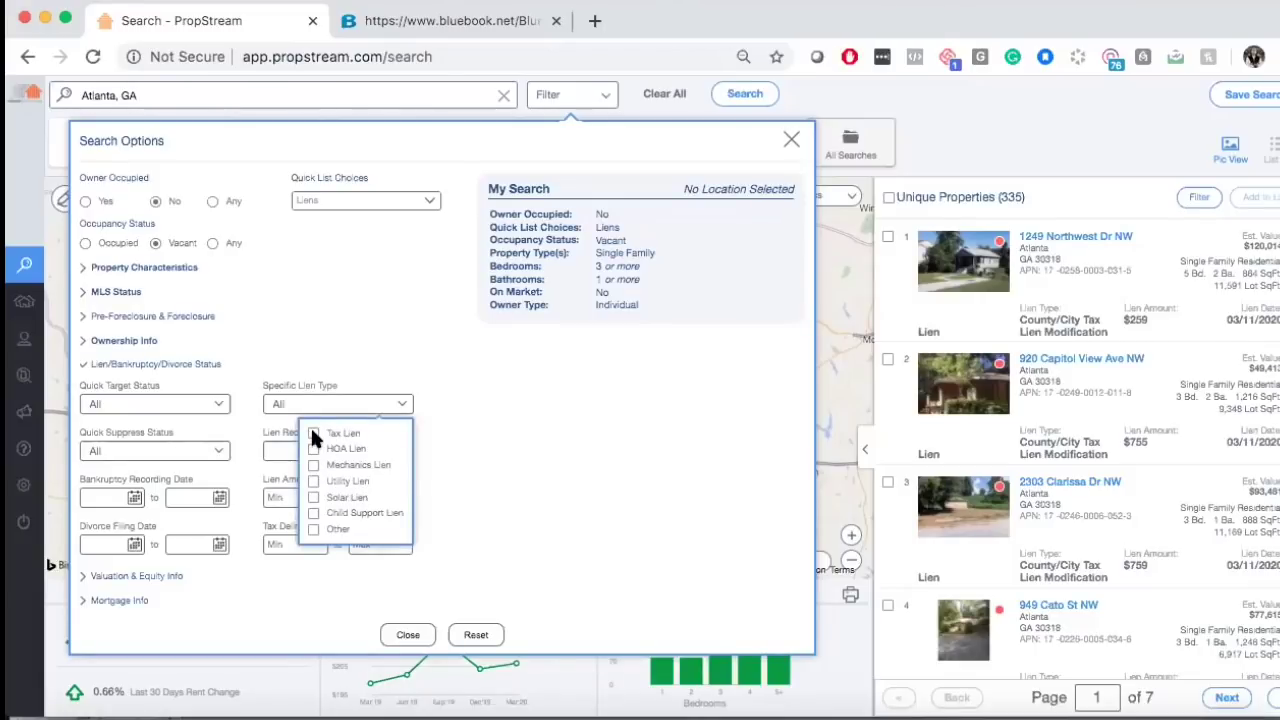
{"action": "left_click", "coordinate": [312, 433]}
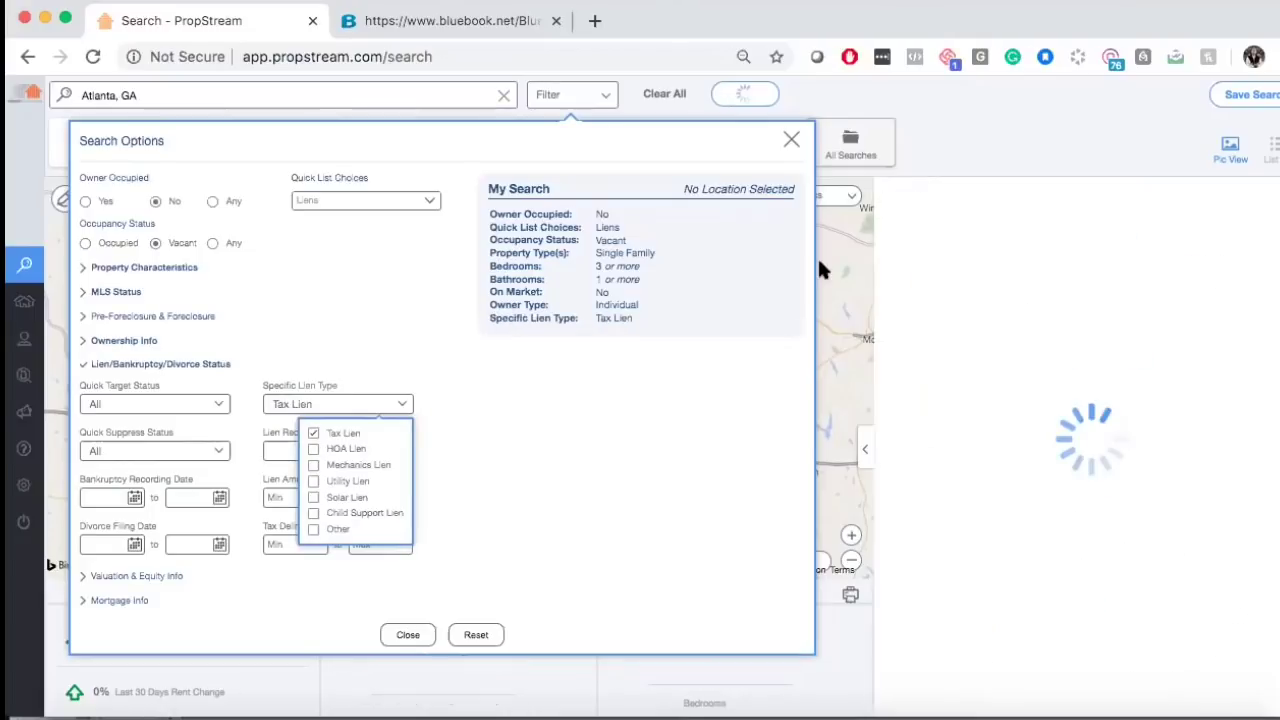
{"action": "left_click", "coordinate": [313, 432]}
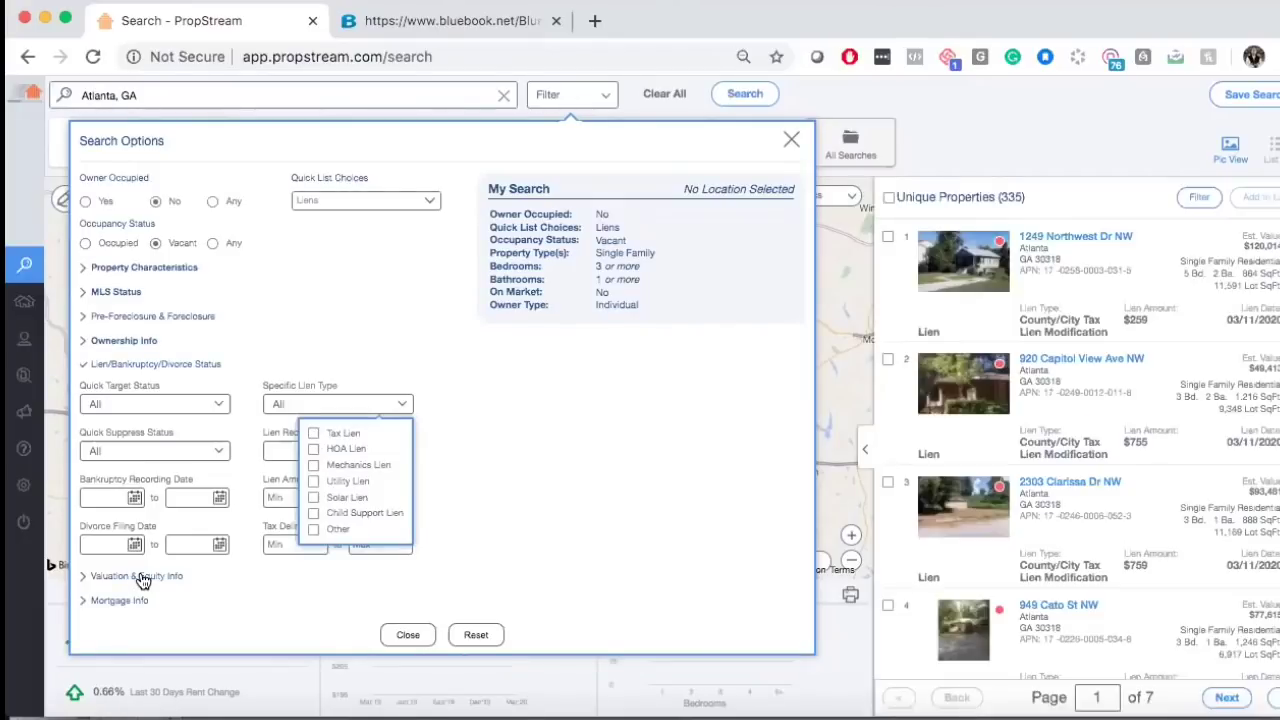
Set the minimum estimated equity to 40% for the Atlanta lien search and return to the results
{"action": "left_click", "coordinate": [143, 578]}
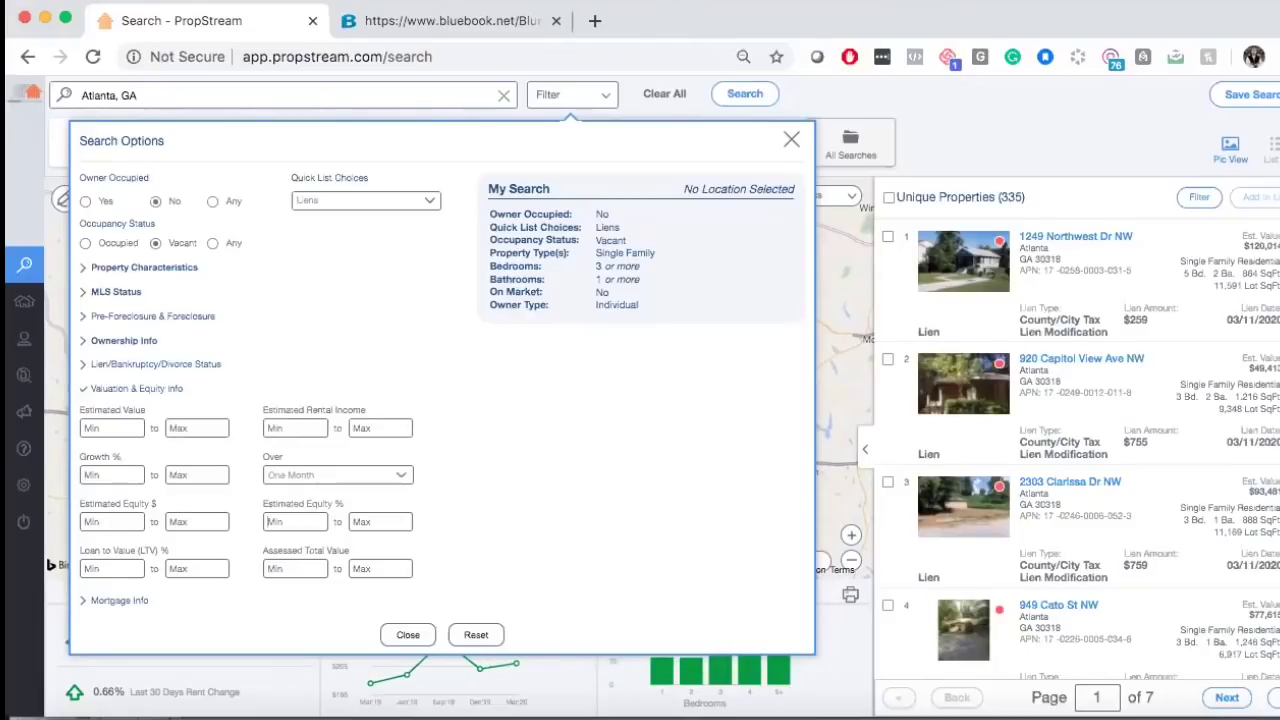
{"action": "type", "text": "40"}
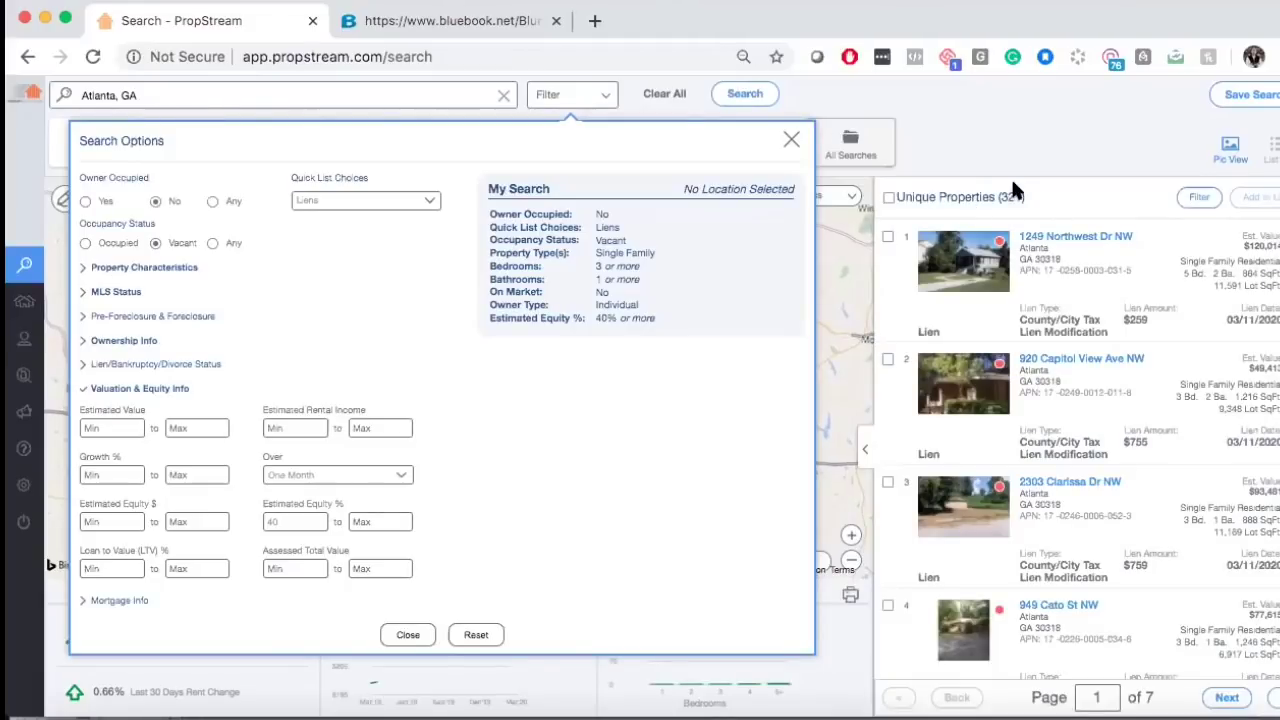
{"action": "left_click", "coordinate": [1049, 183]}
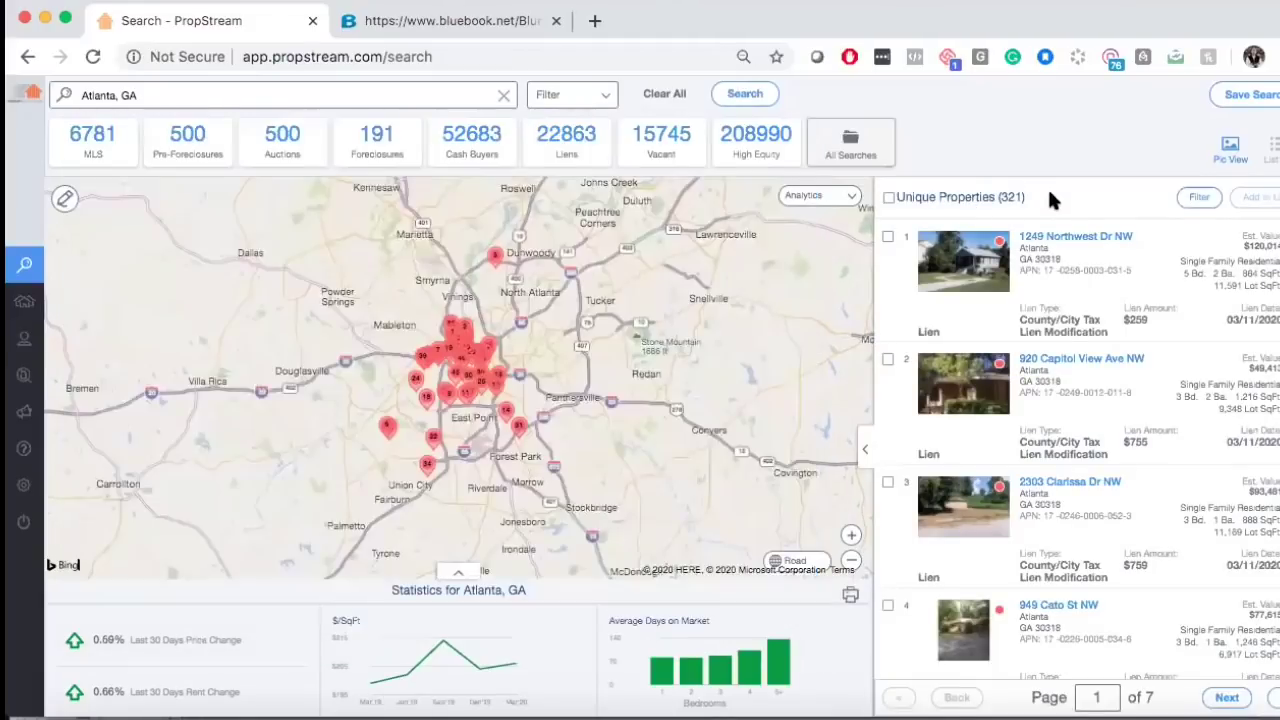
Examine the mortgage filter options available for the Atlanta search and return to the results
{"action": "left_click", "coordinate": [555, 97]}
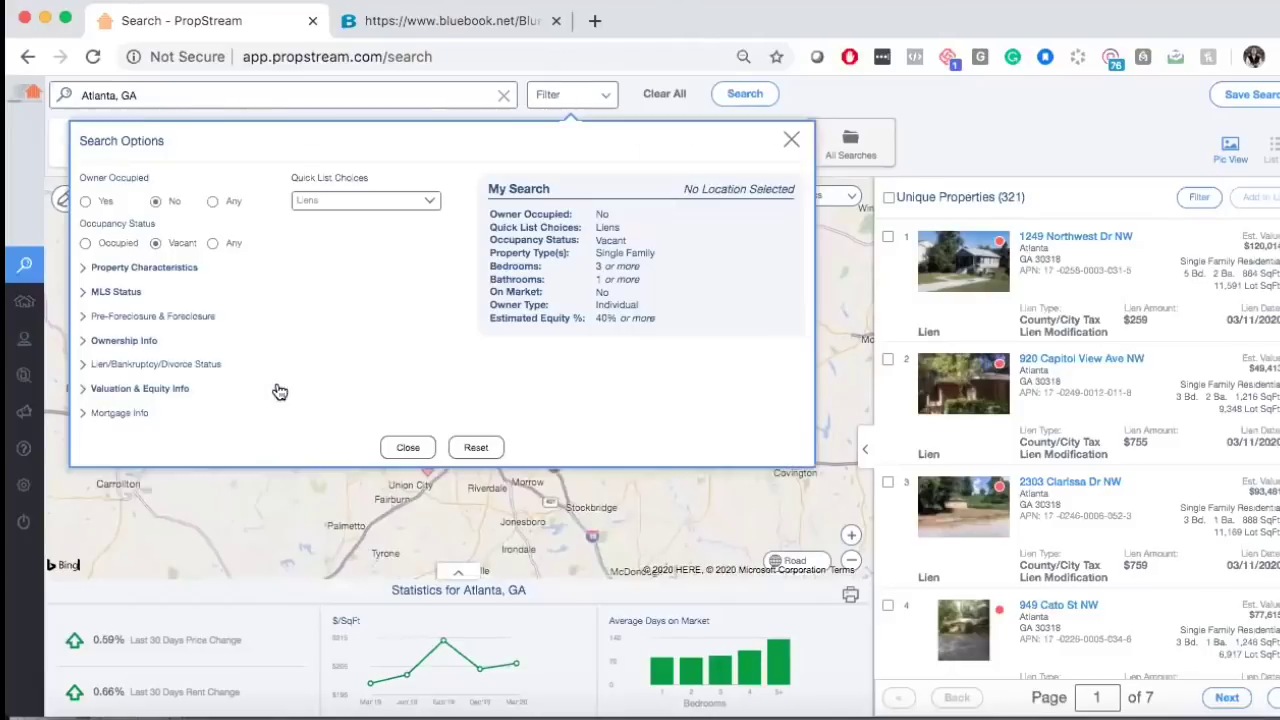
{"action": "left_click", "coordinate": [133, 416]}
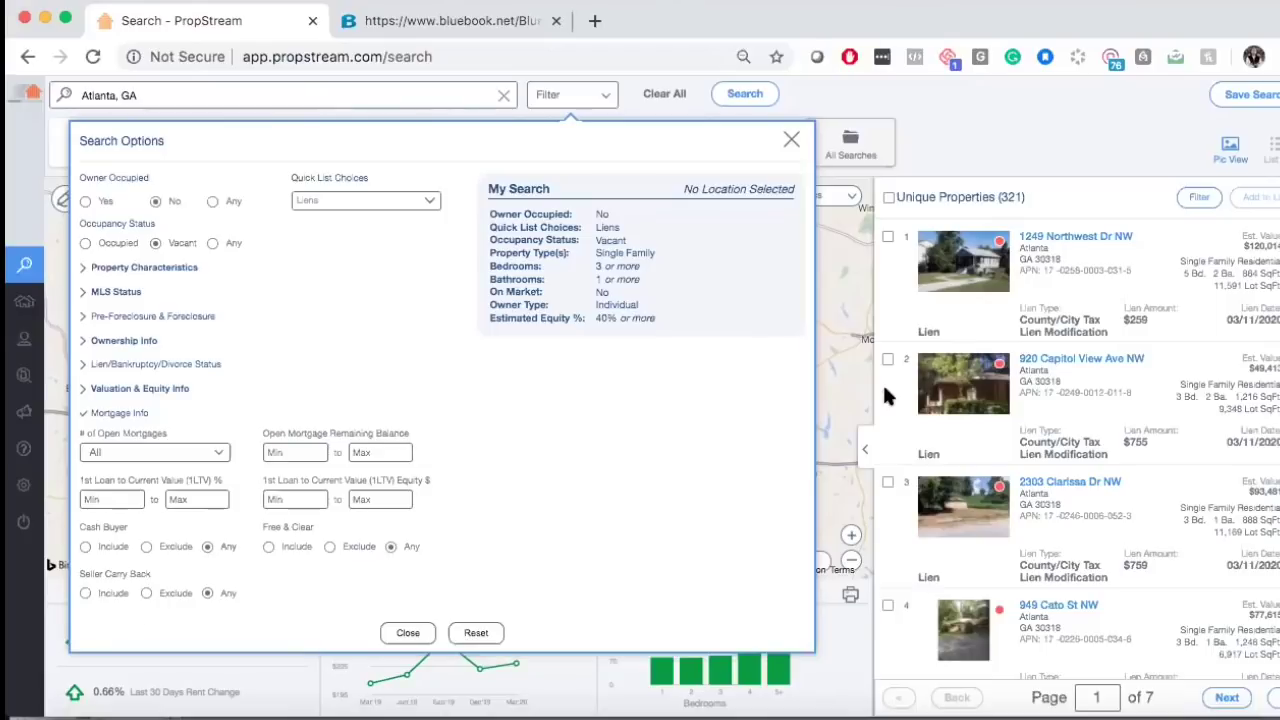
{"action": "left_click", "coordinate": [1080, 220]}
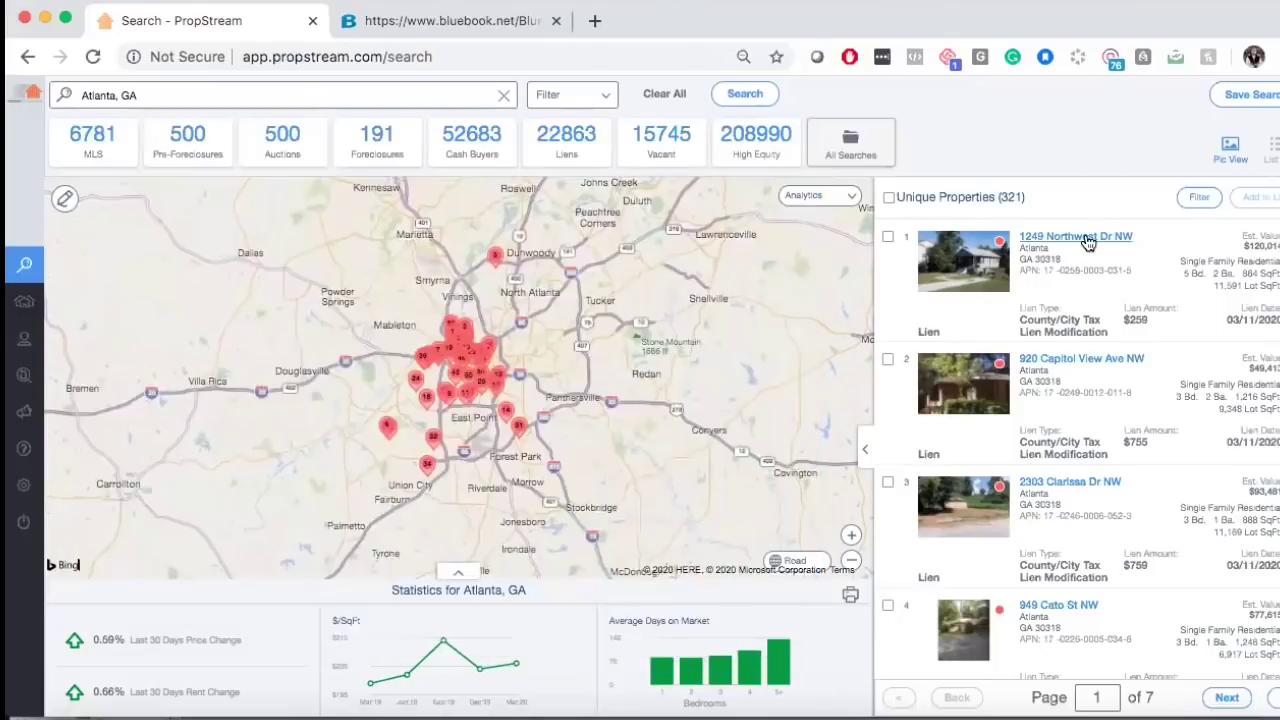
Review the first listed property's details, including its value, mortgage and debt summary, and ownership information, and close them
{"action": "left_click", "coordinate": [1089, 244]}
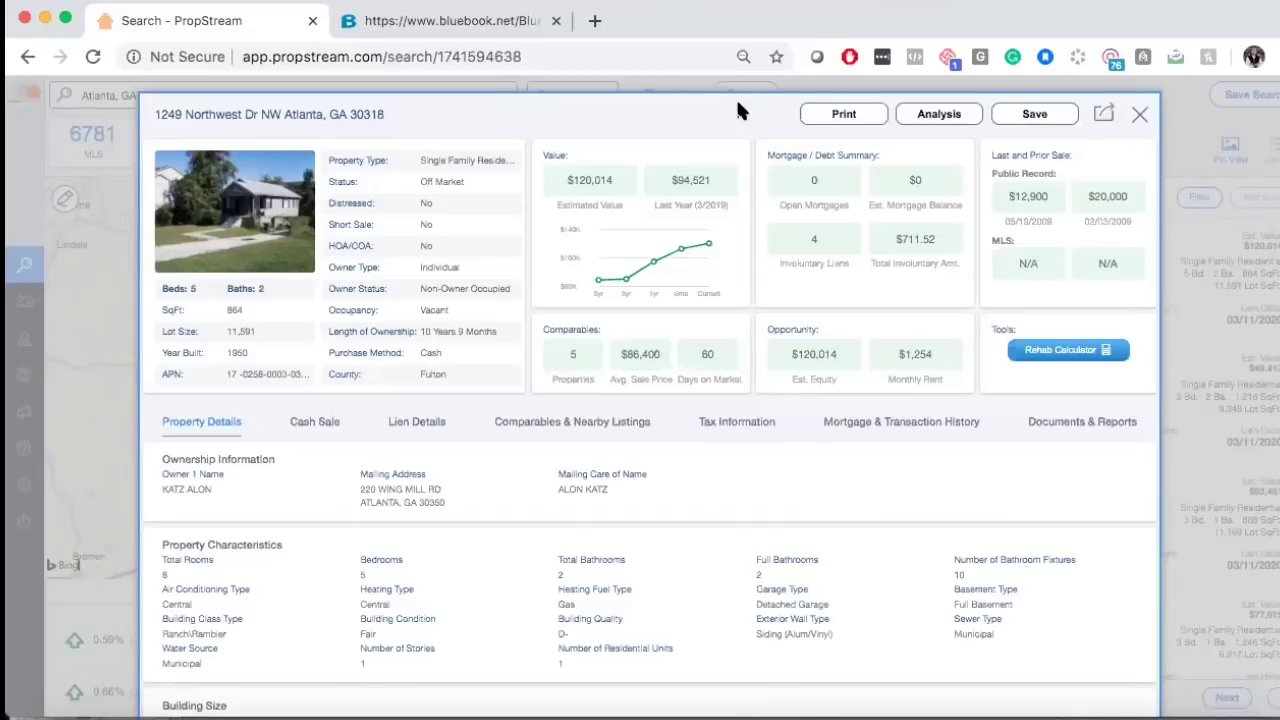
{"action": "left_click_drag", "start_coordinate": [157, 114], "coordinate": [262, 114]}
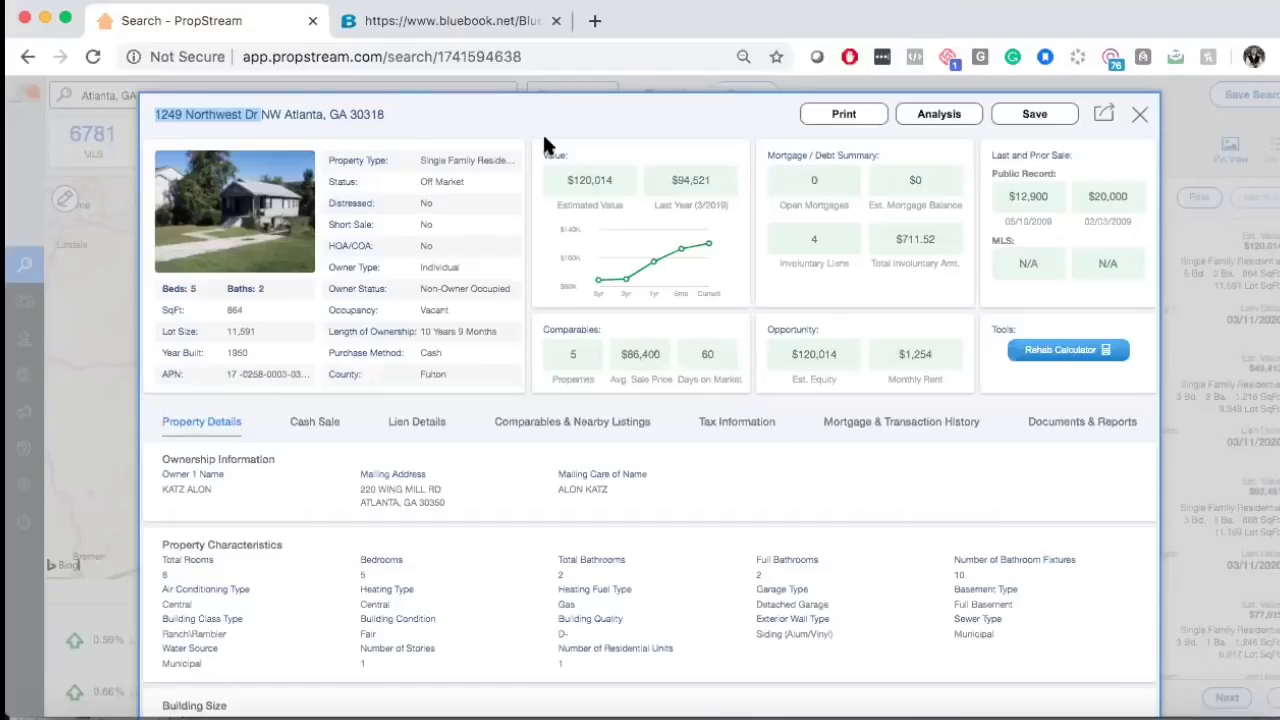
{"action": "left_click", "coordinate": [774, 113]}
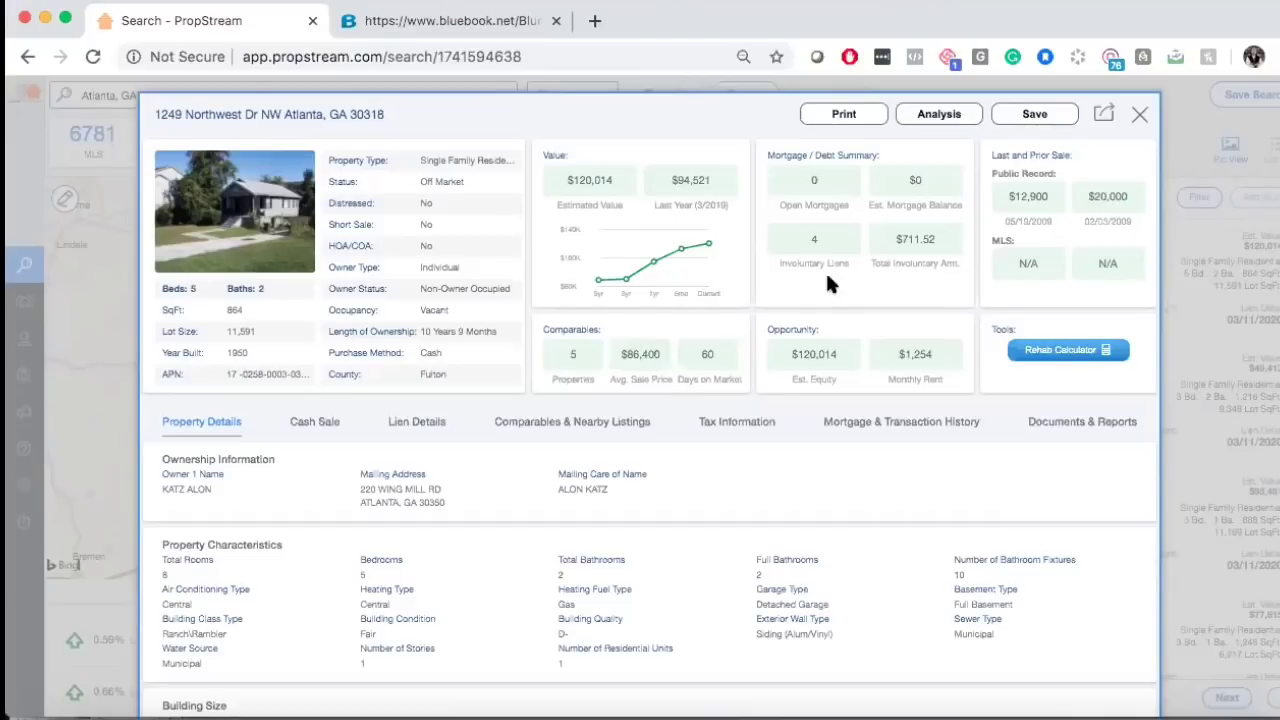
{"action": "left_click", "coordinate": [1138, 116]}
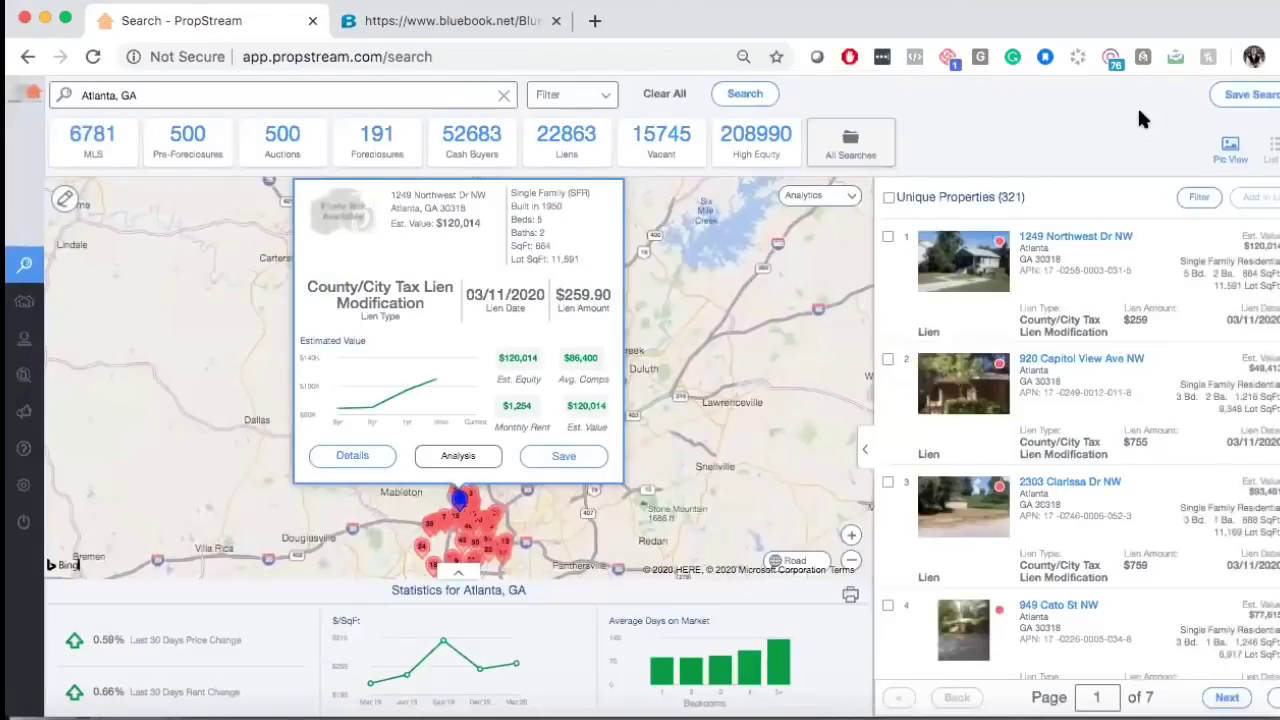